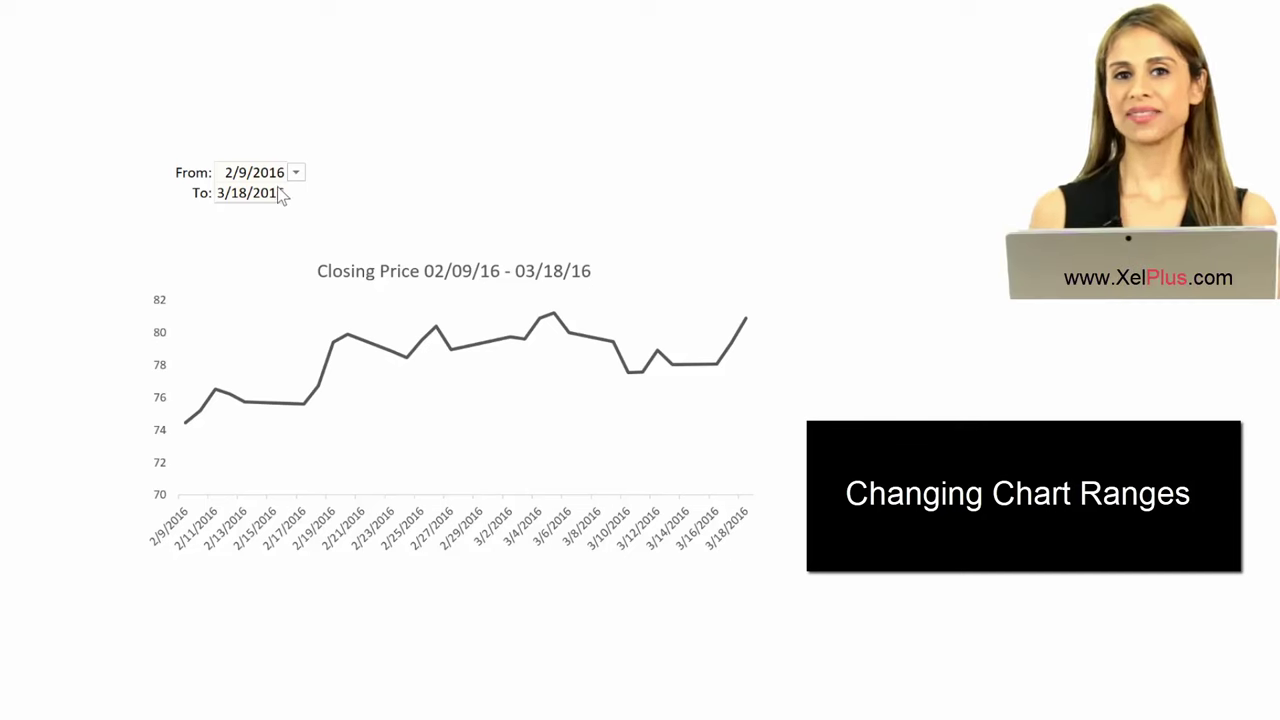
# Pick 5/7/2016 from the To date dropdown so the chart runs 02/09/16 to 05/07/16.
pyautogui.click(262, 193)
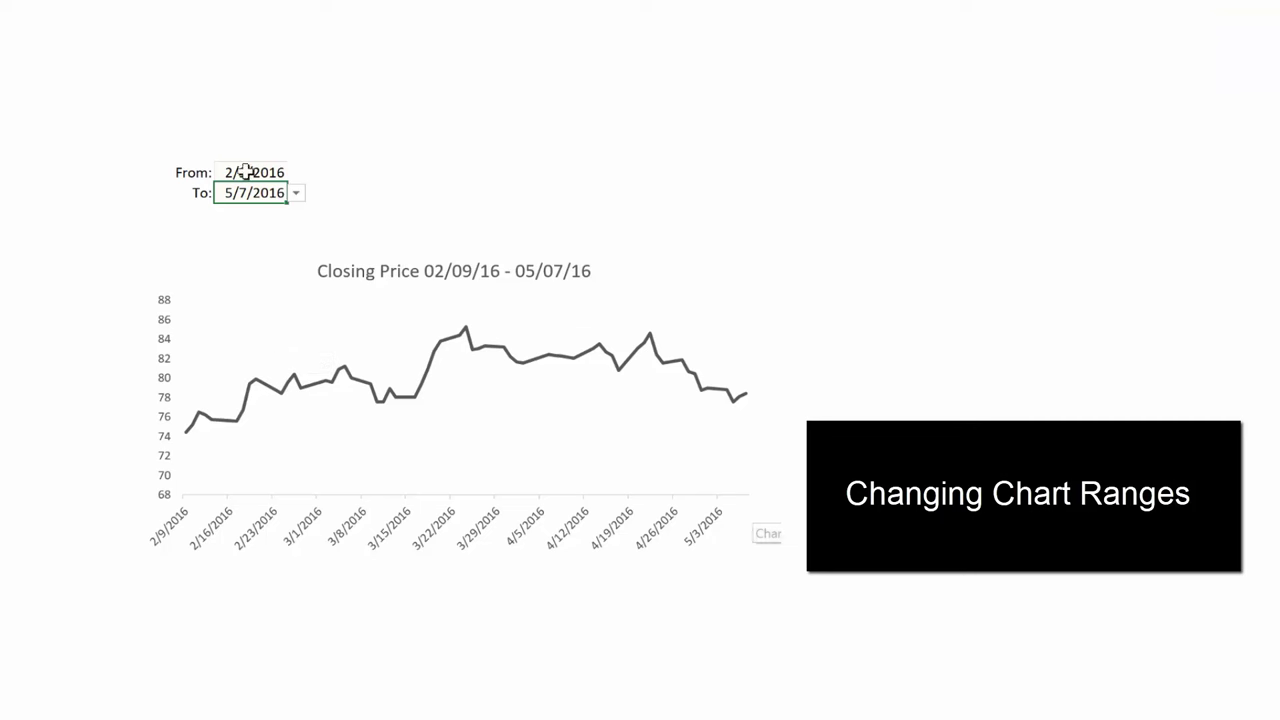
pyautogui.click(296, 192)
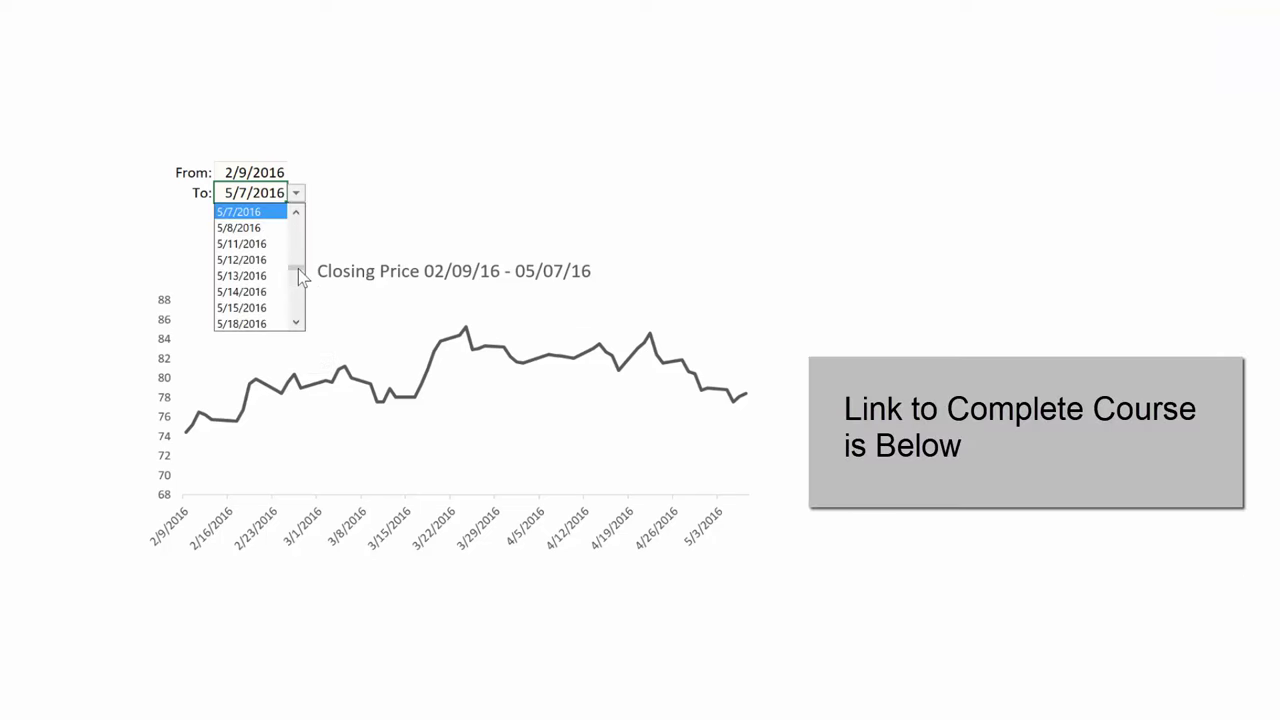
pyautogui.moveTo(298, 272); pyautogui.dragTo(300, 293)
pyautogui.click(268, 317)
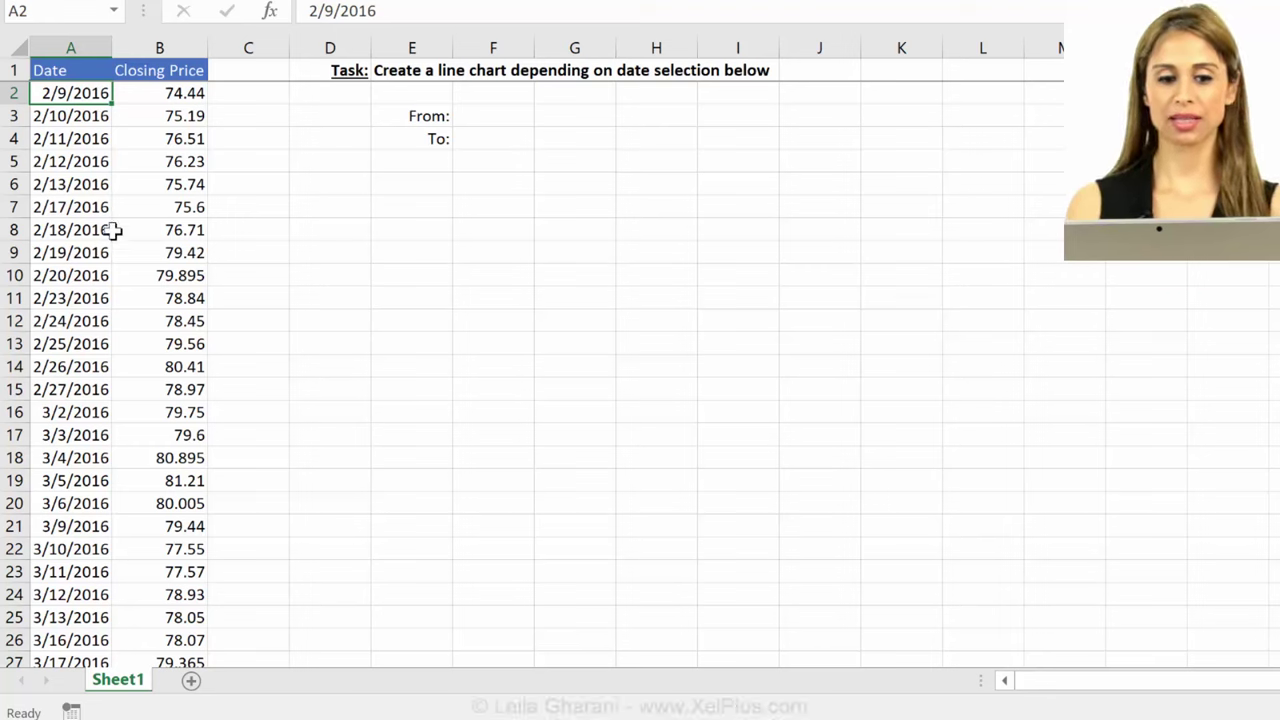
pyautogui.click(92, 231)
pyautogui.hotkey('ctrl', 'Down')
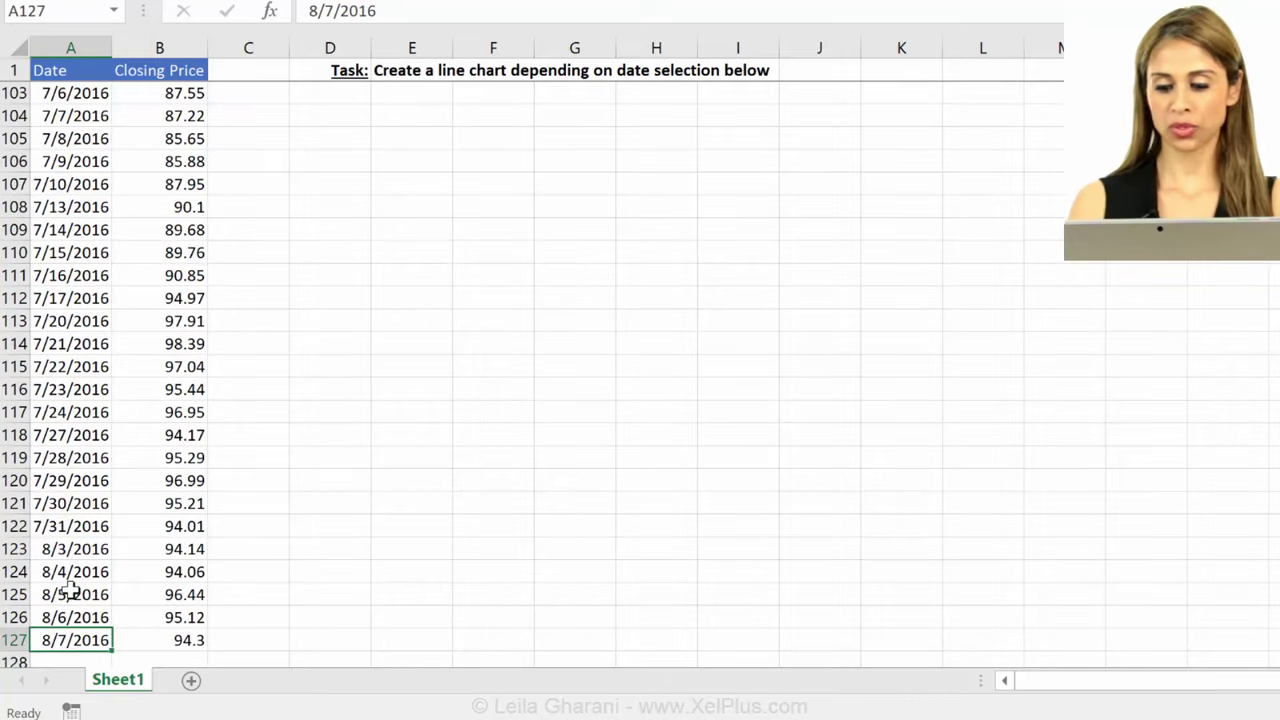
pyautogui.hotkey('ctrl', 'Up')
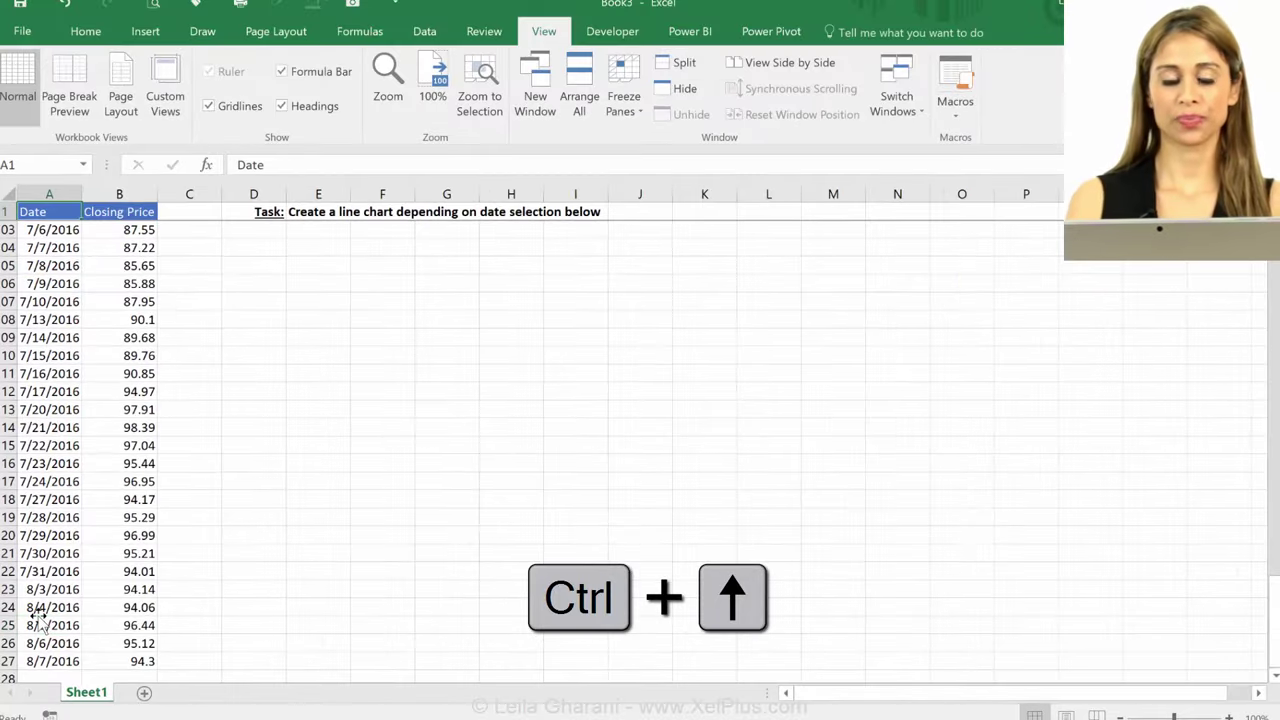
pyautogui.press('Down')
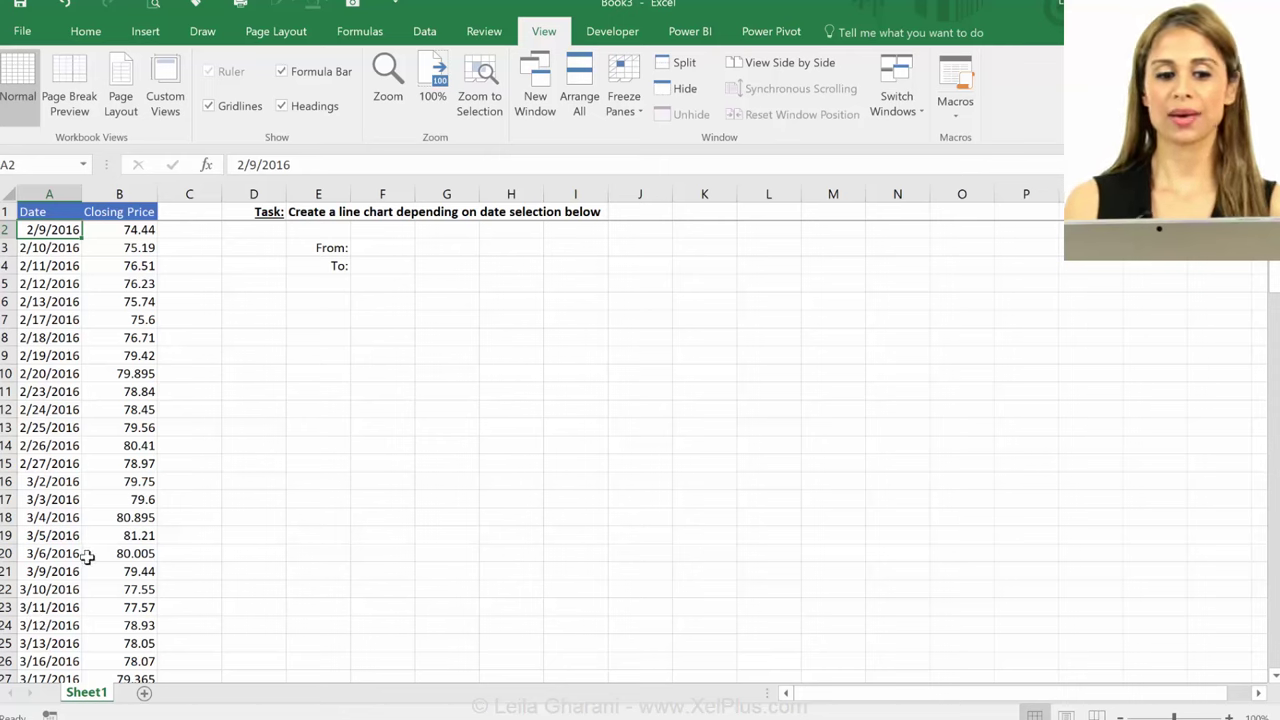
pyautogui.click(395, 248)
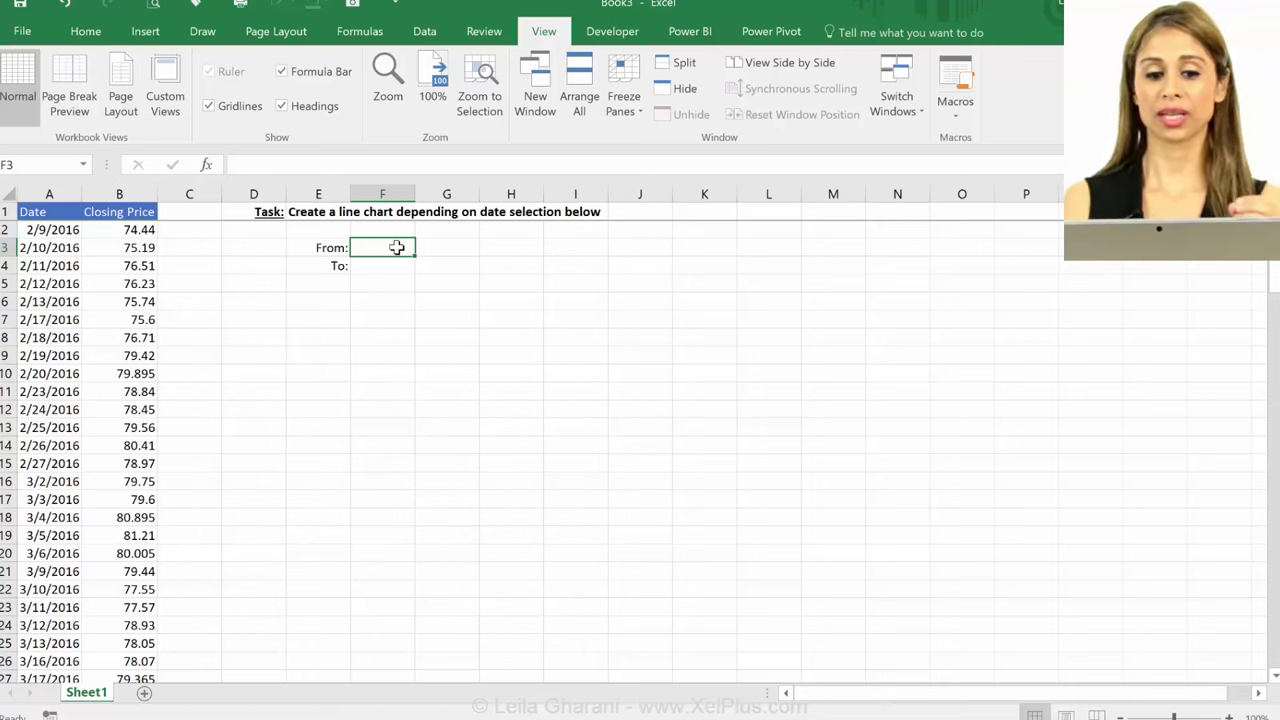
pyautogui.click(389, 264)
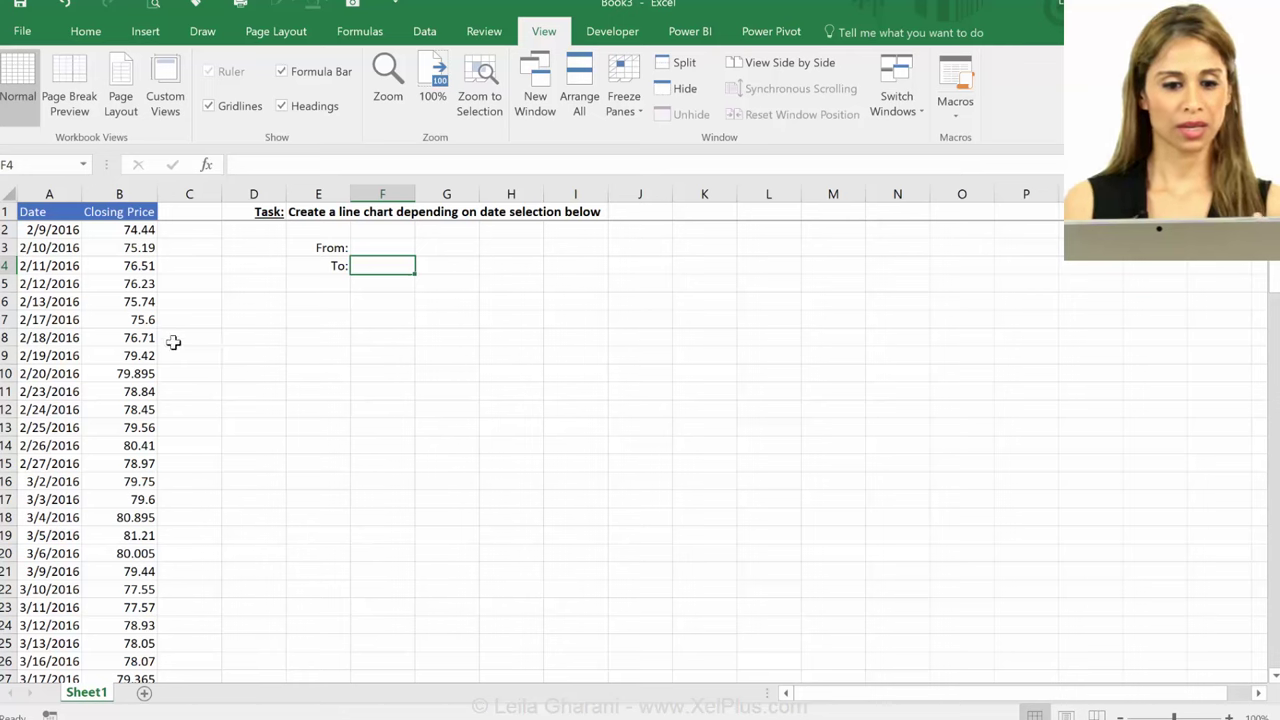
# Insert a 2-D line chart of A1:B9 and place it below the From/To cells.
pyautogui.moveTo(60, 211); pyautogui.dragTo(108, 356)
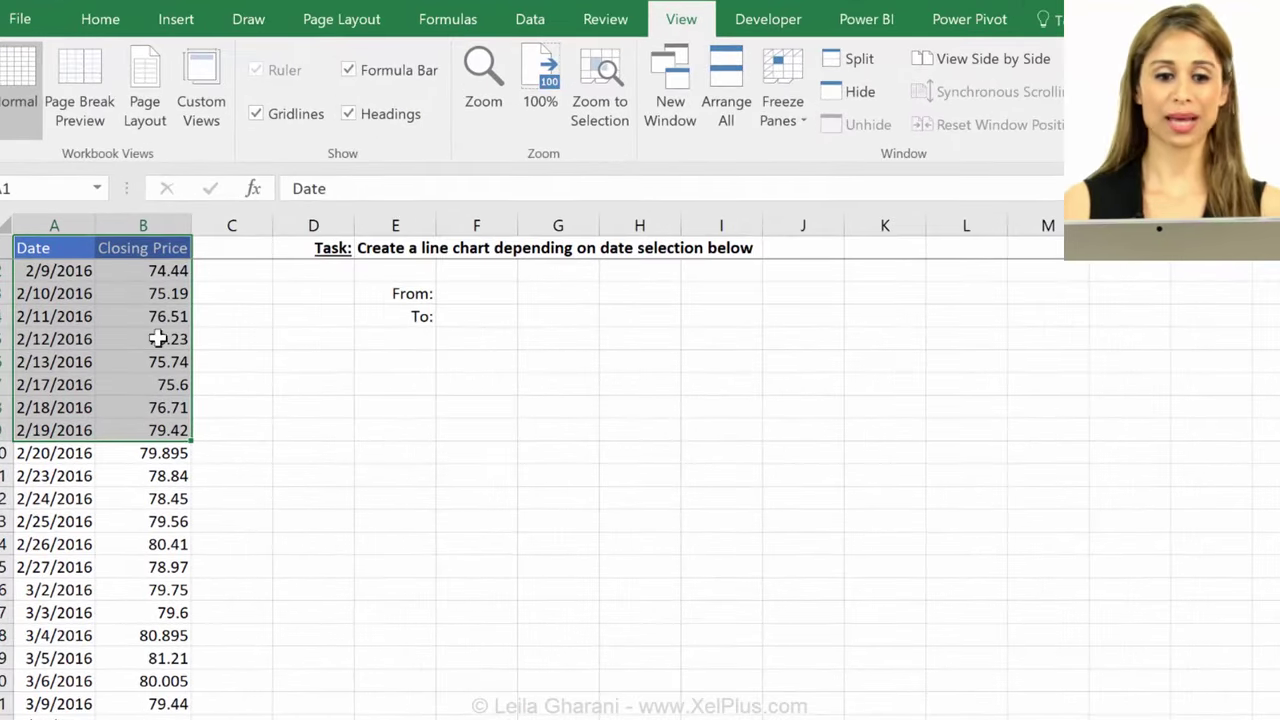
pyautogui.click(177, 19)
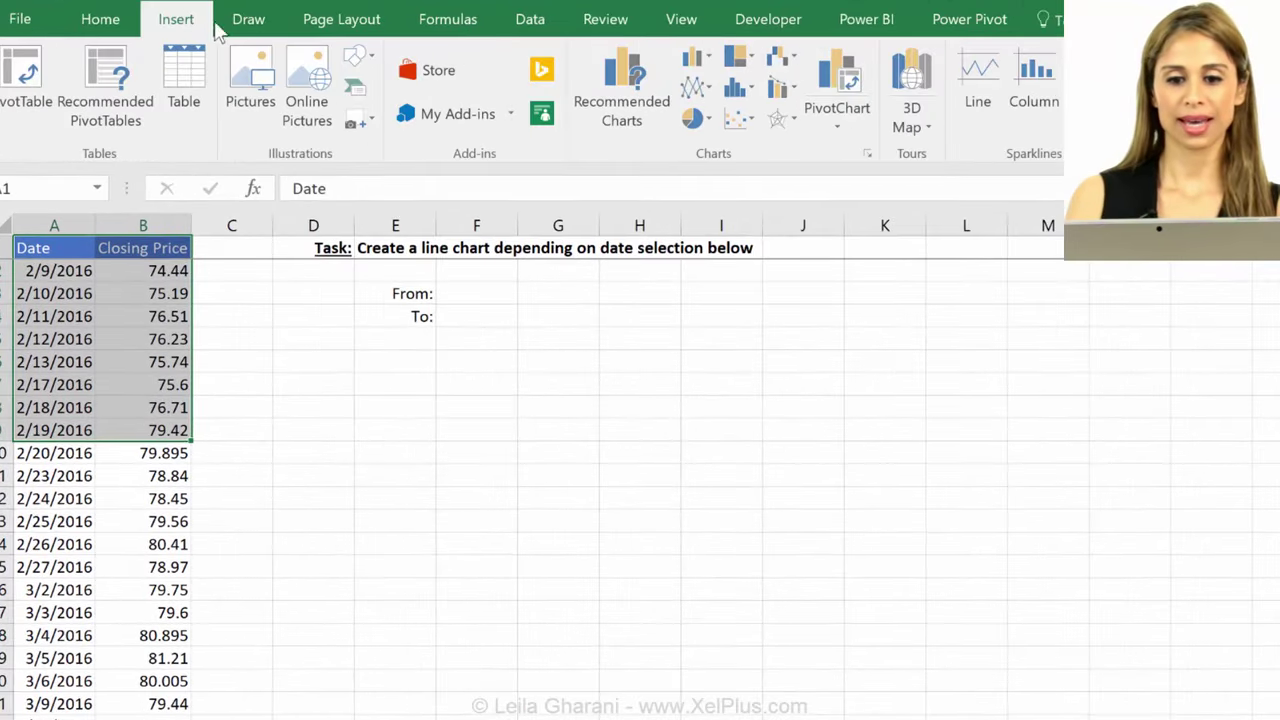
pyautogui.click(697, 88)
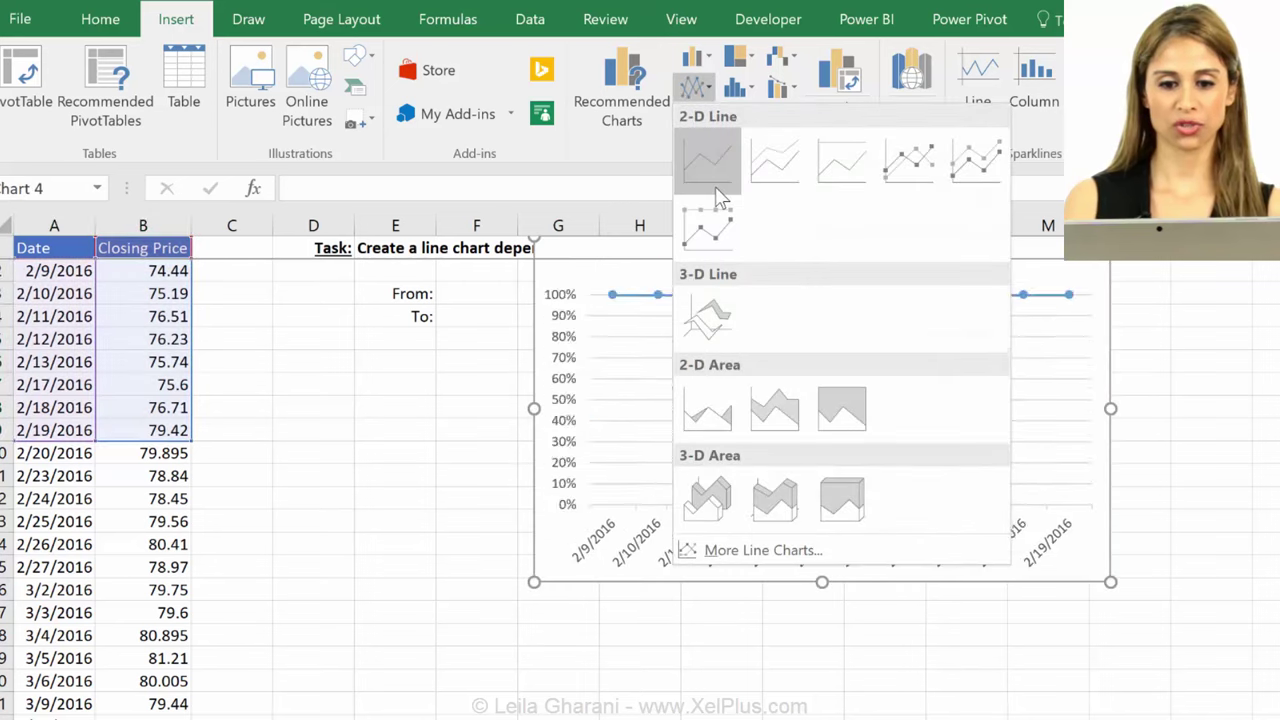
pyautogui.click(706, 158)
pyautogui.moveTo(686, 280); pyautogui.dragTo(649, 386)
# Review the Closing Price series values in Select Data, leaving them unchanged.
pyautogui.rightClick(686, 488)
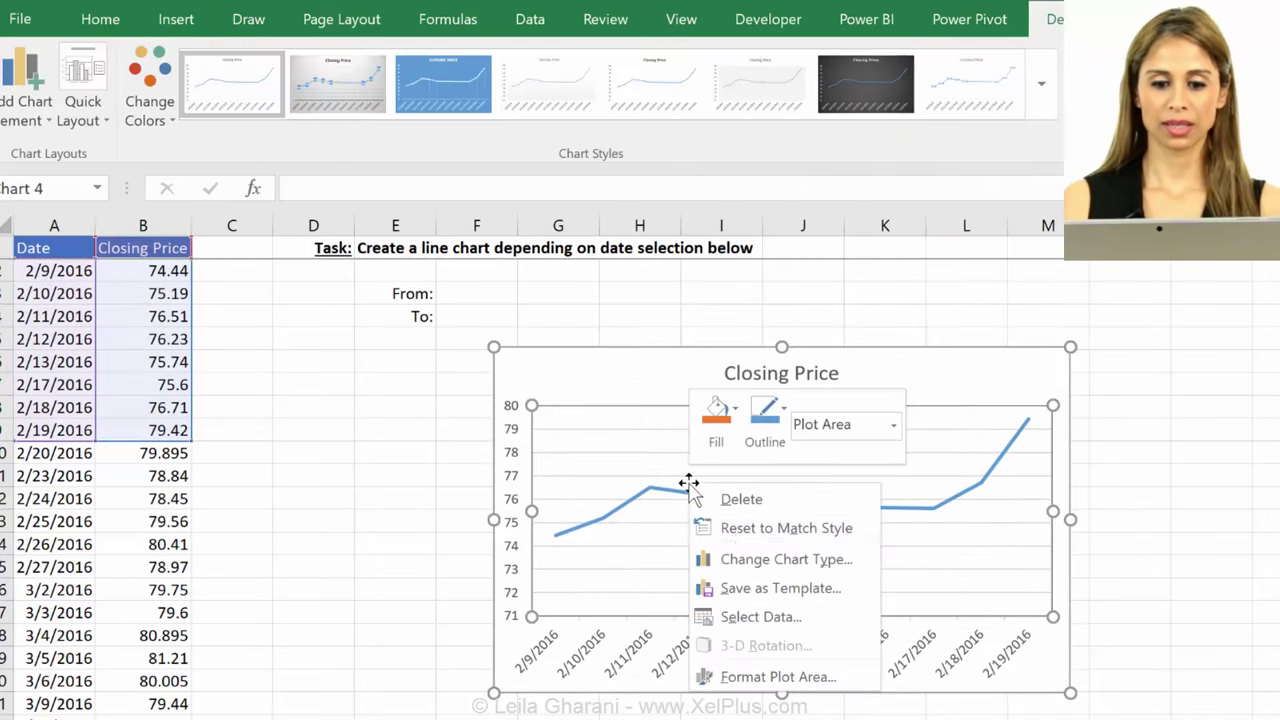
pyautogui.click(760, 615)
pyautogui.click(800, 398)
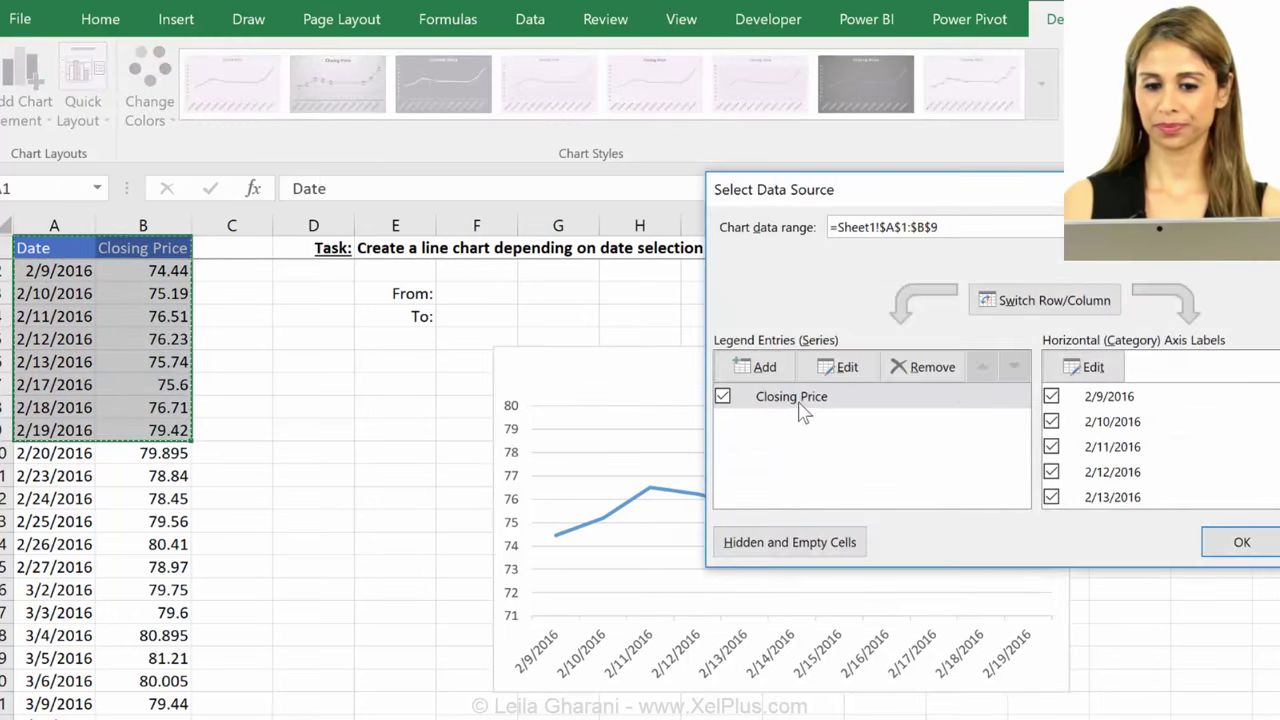
pyautogui.click(840, 368)
pyautogui.click(1006, 408)
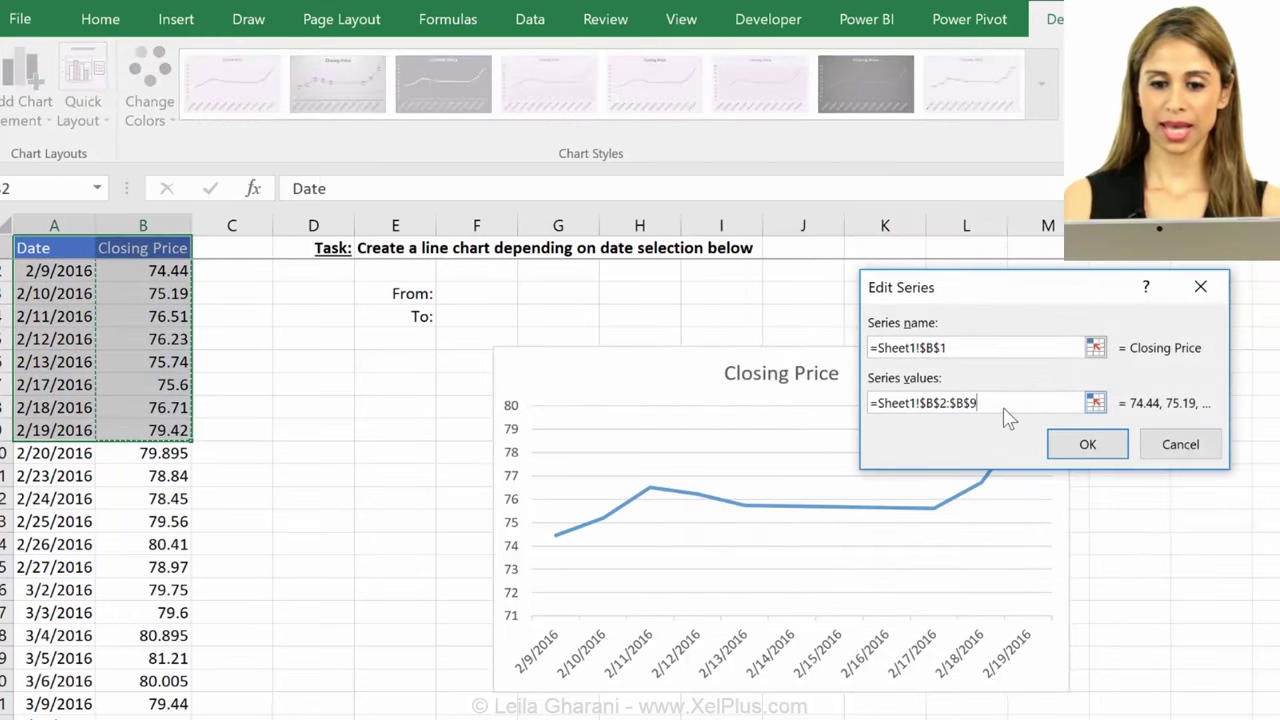
pyautogui.moveTo(1000, 294); pyautogui.dragTo(838, 310)
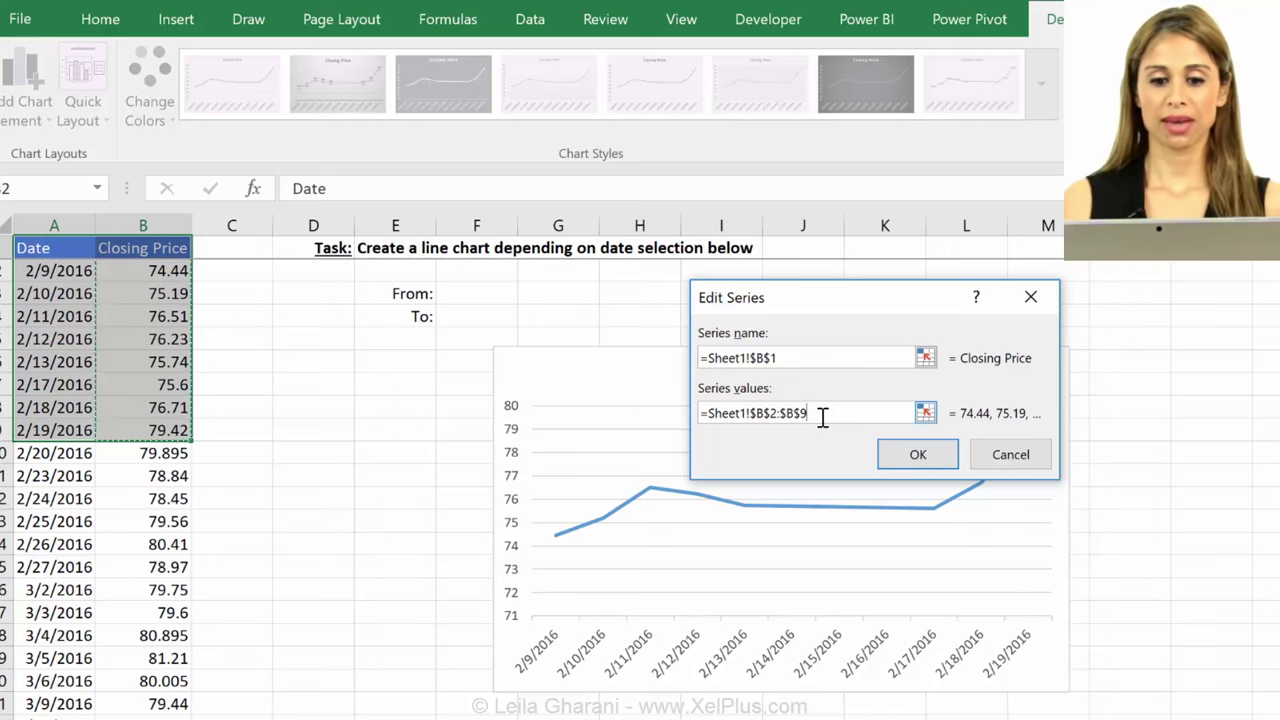
pyautogui.moveTo(822, 418); pyautogui.dragTo(708, 413)
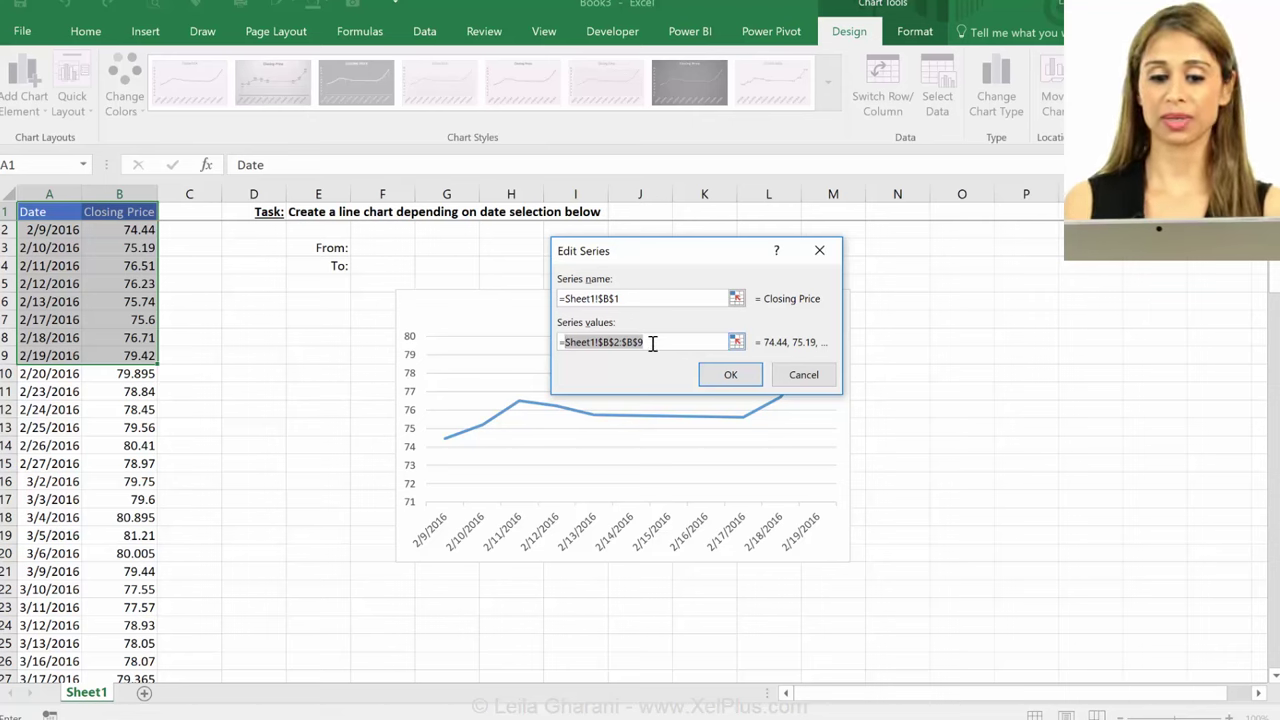
pyautogui.click(801, 376)
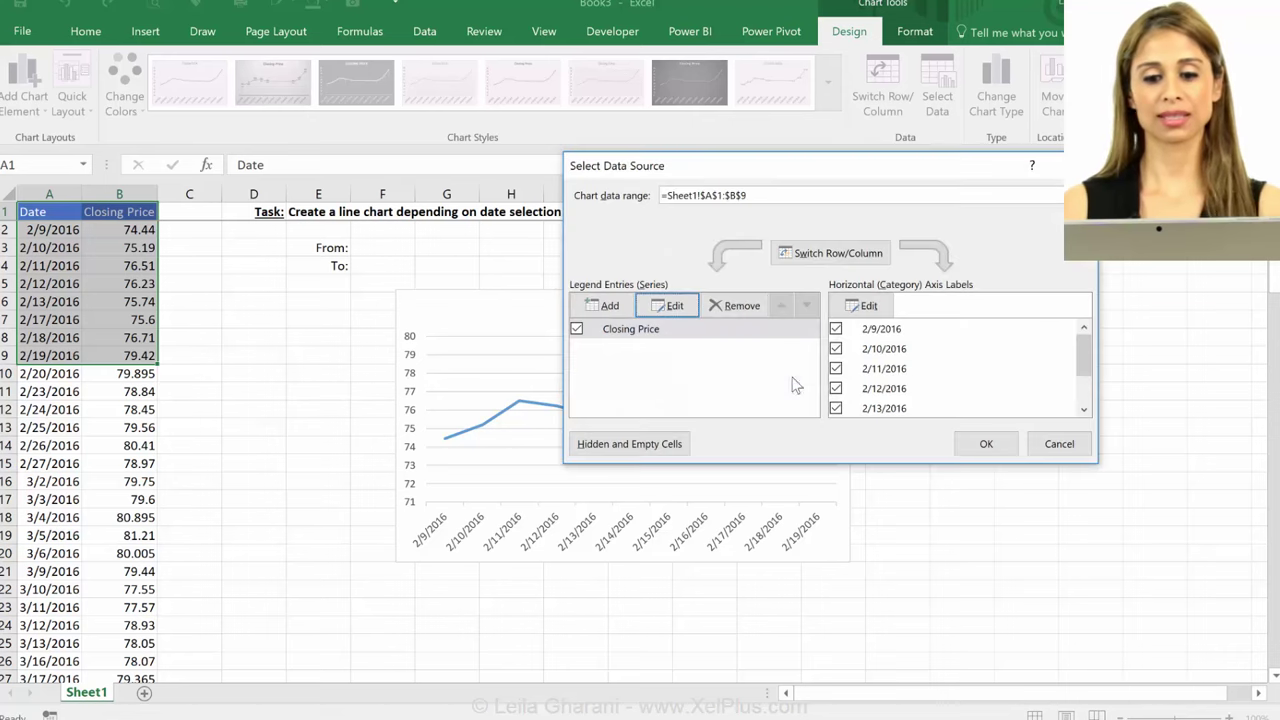
pyautogui.click(986, 446)
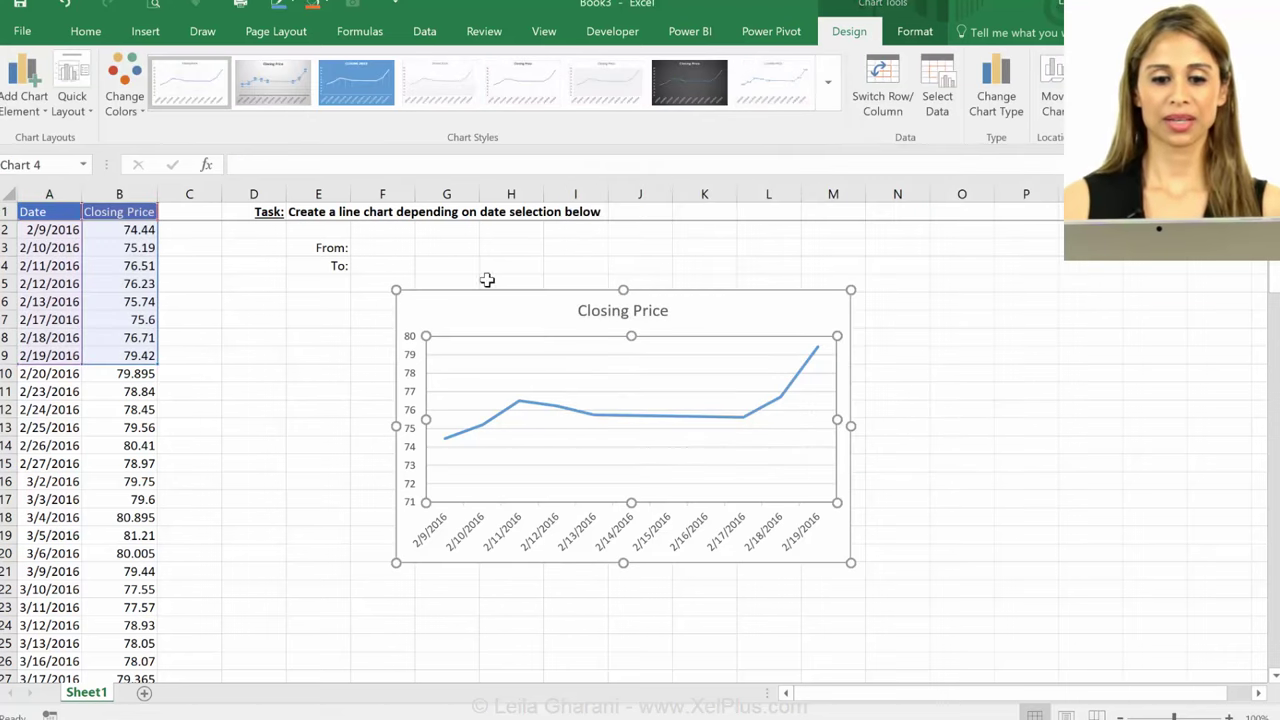
pyautogui.click(455, 246)
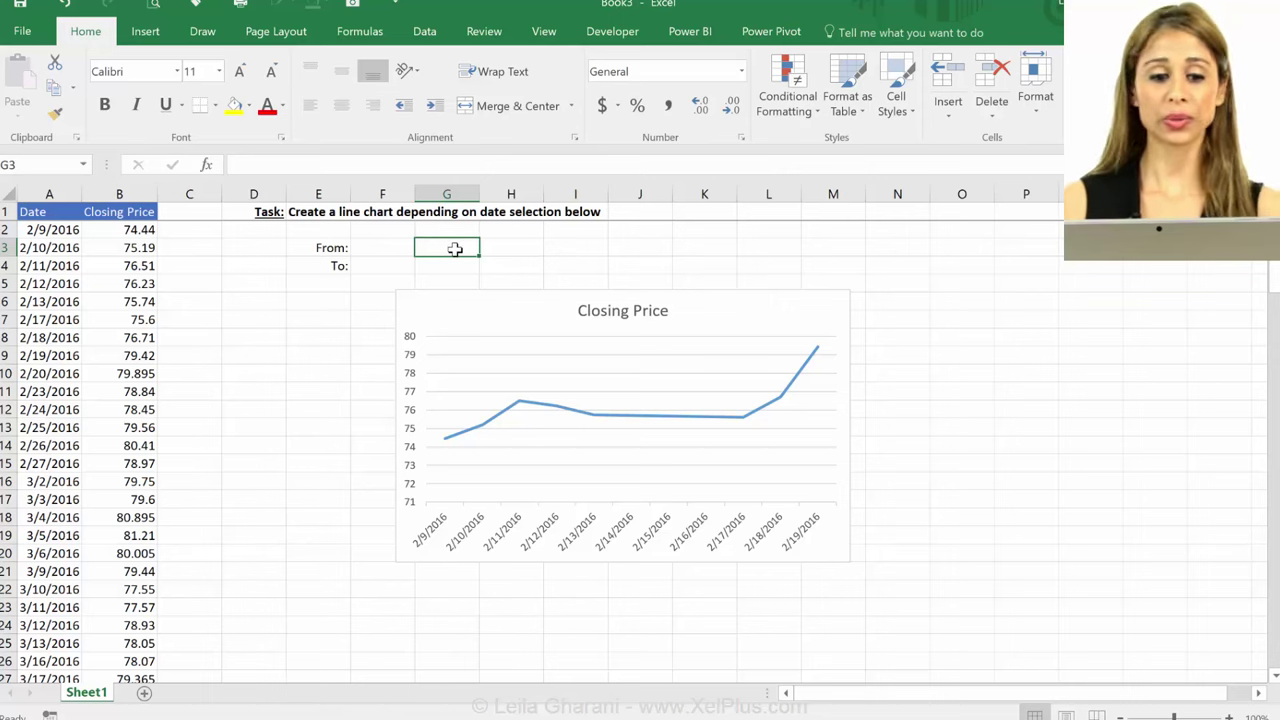
pyautogui.click(385, 248)
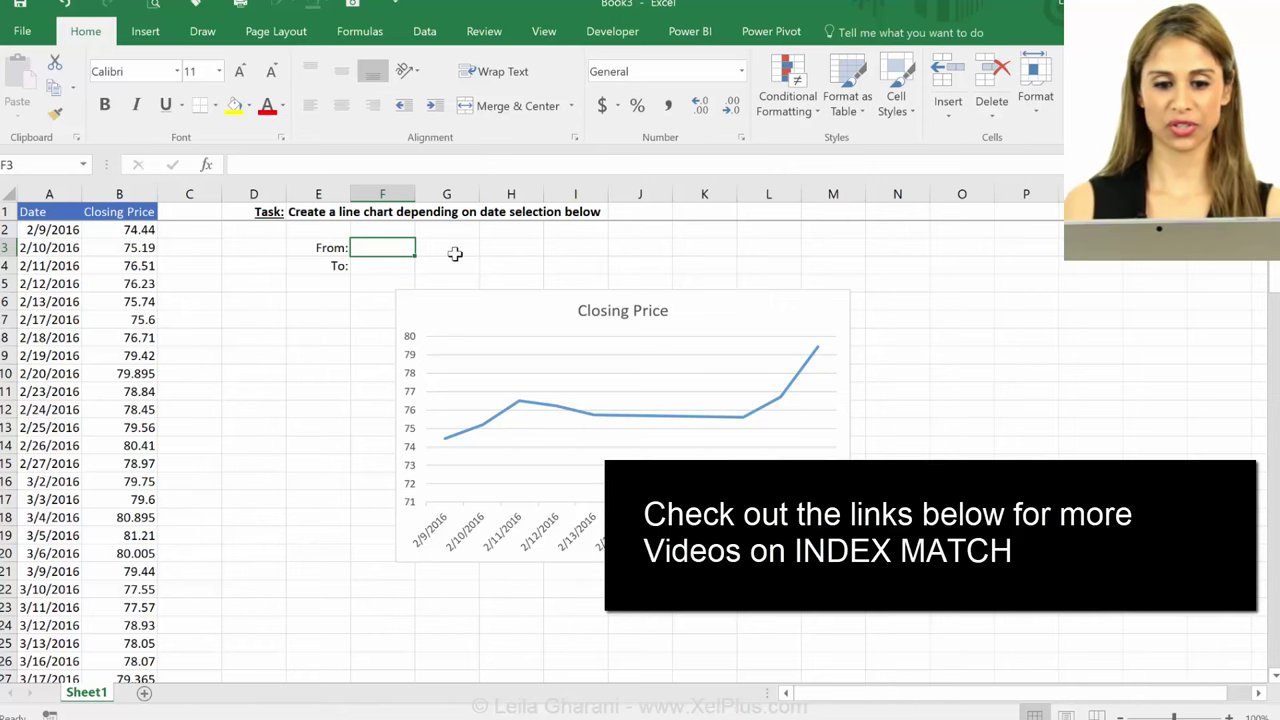
pyautogui.click(509, 248)
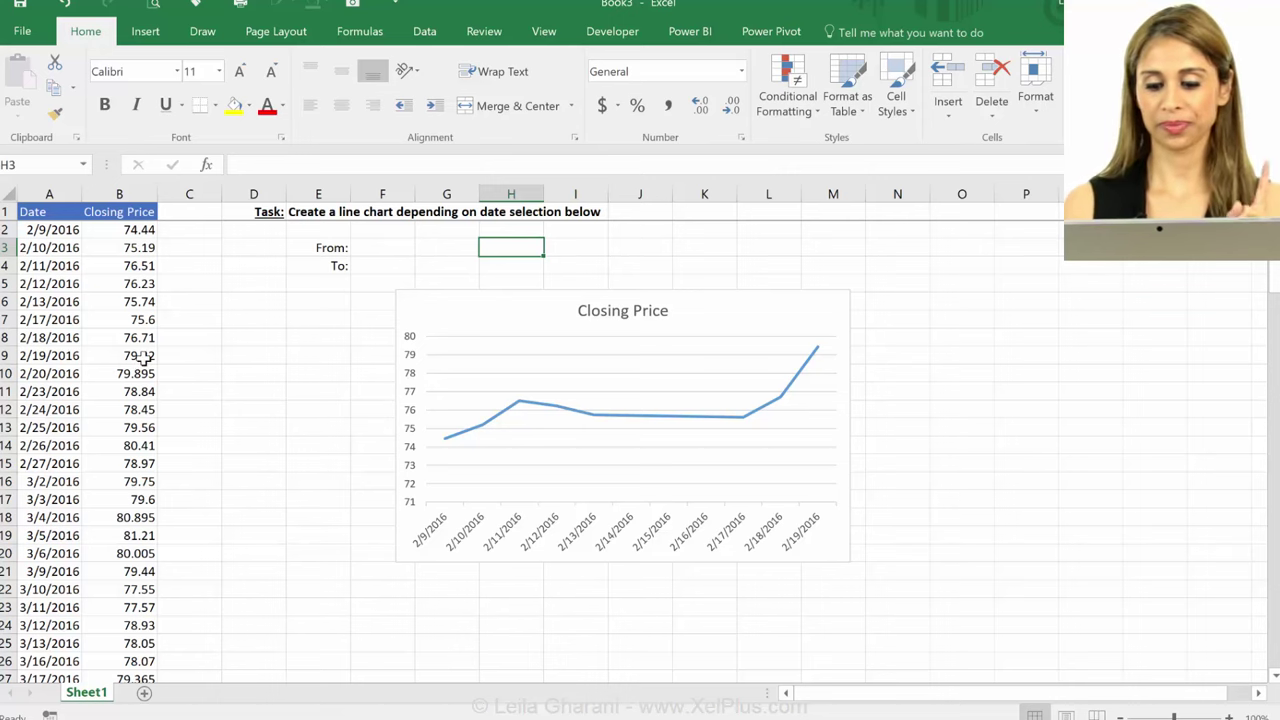
pyautogui.write('=index():')
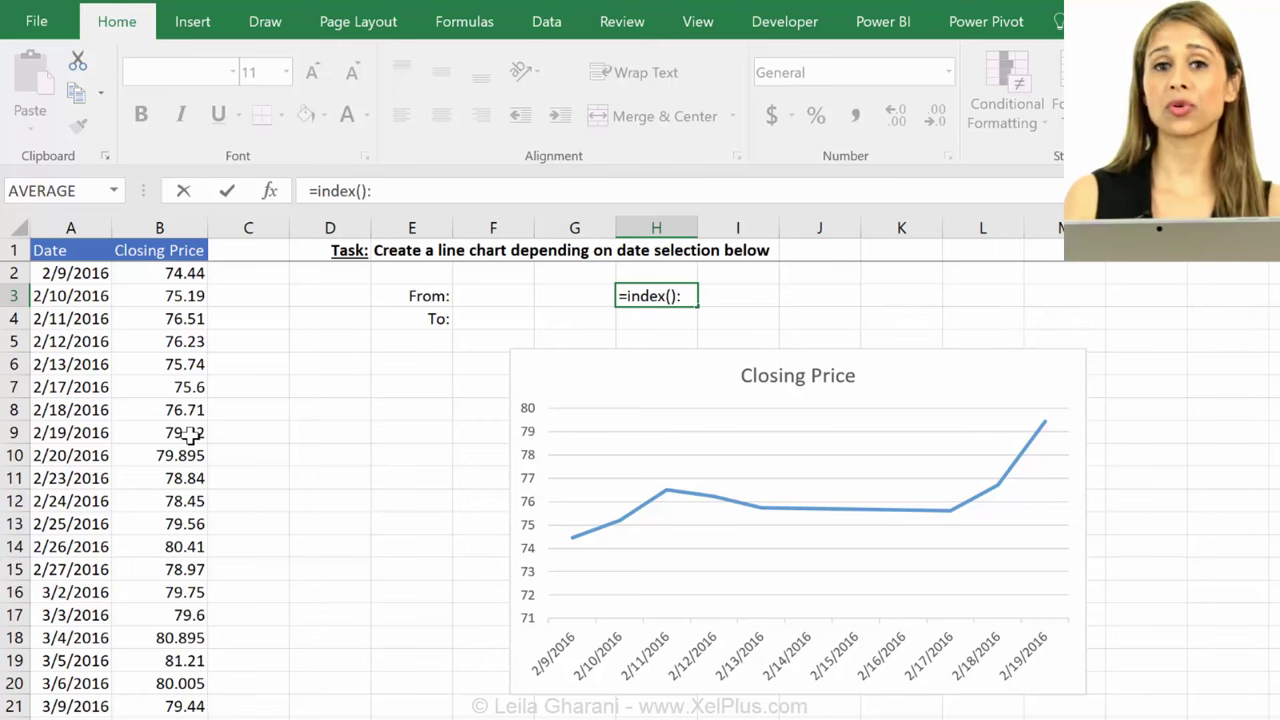
pyautogui.click(365, 192)
pyautogui.click(387, 195)
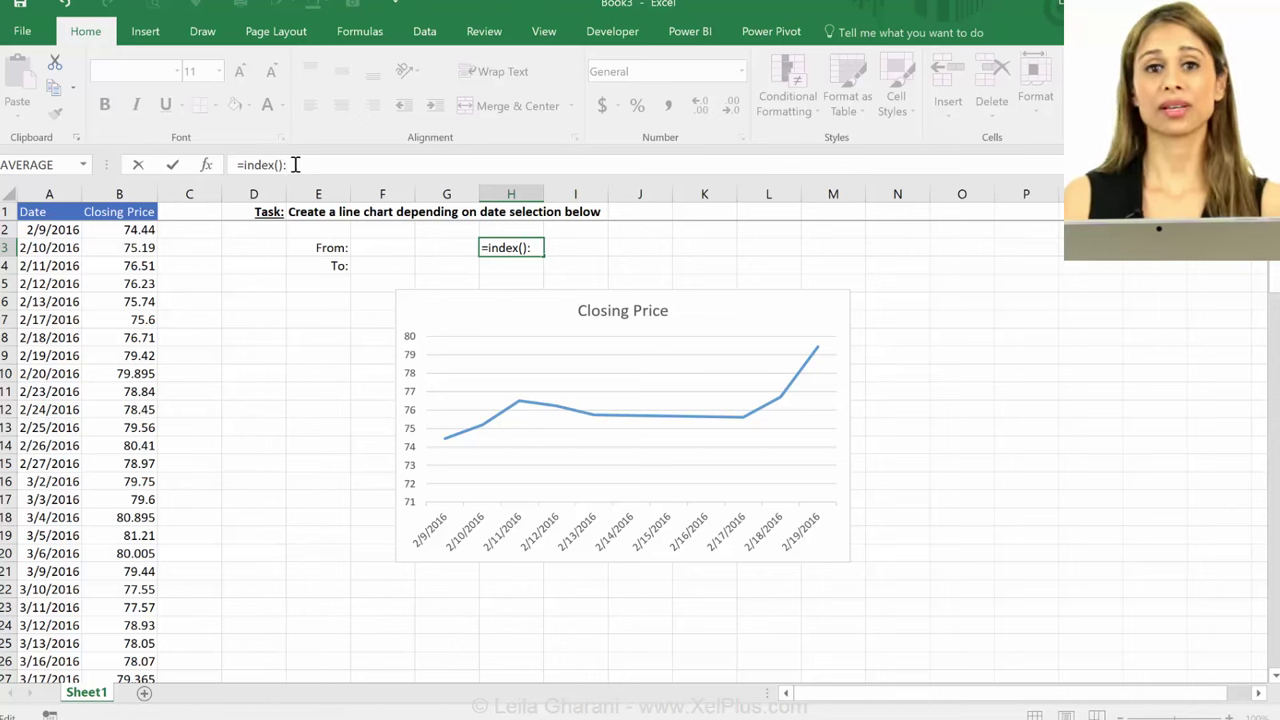
pyautogui.press('Escape')
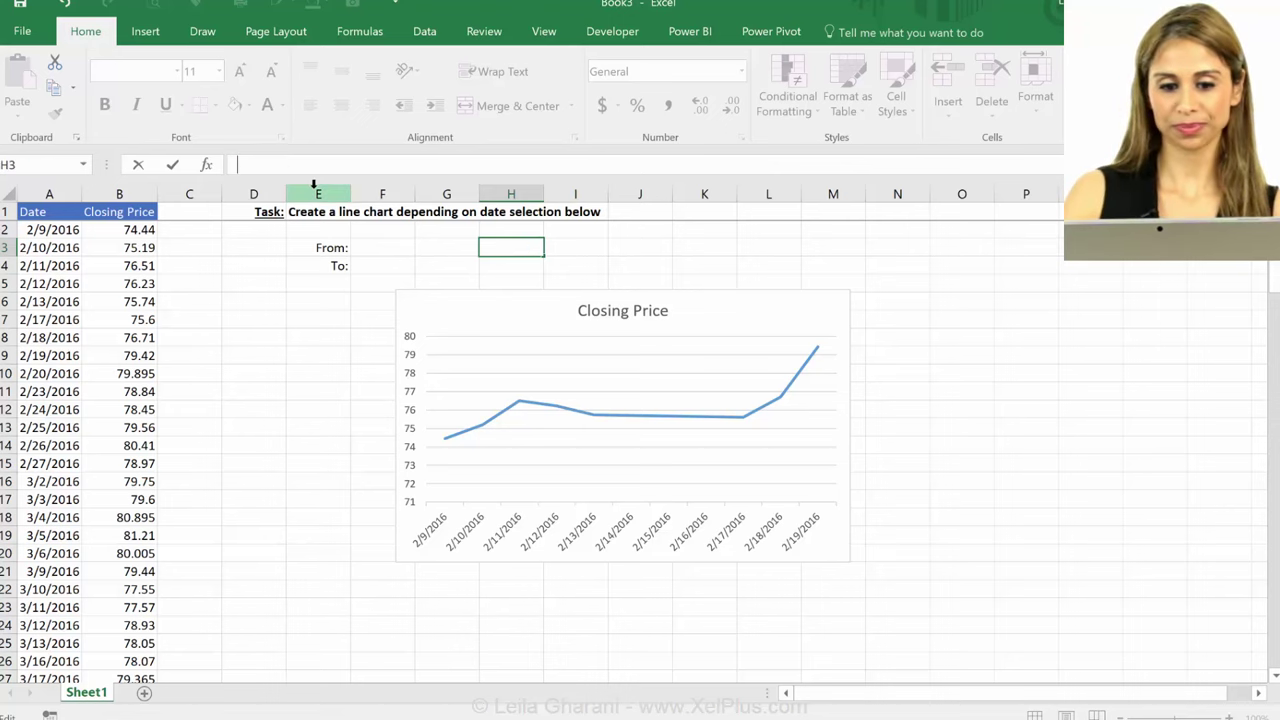
pyautogui.click(378, 246)
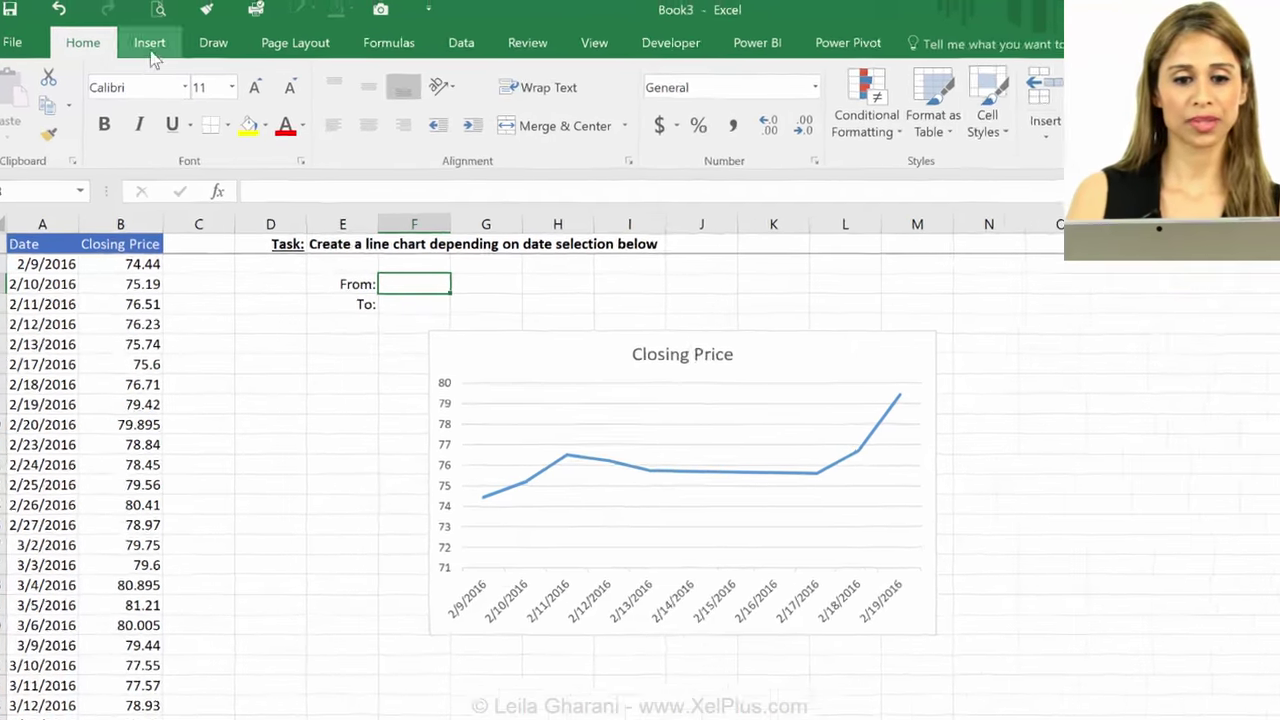
# Add a data-validation list to the From cell F3, sourced from the Date column A2 down.
pyautogui.click(461, 42)
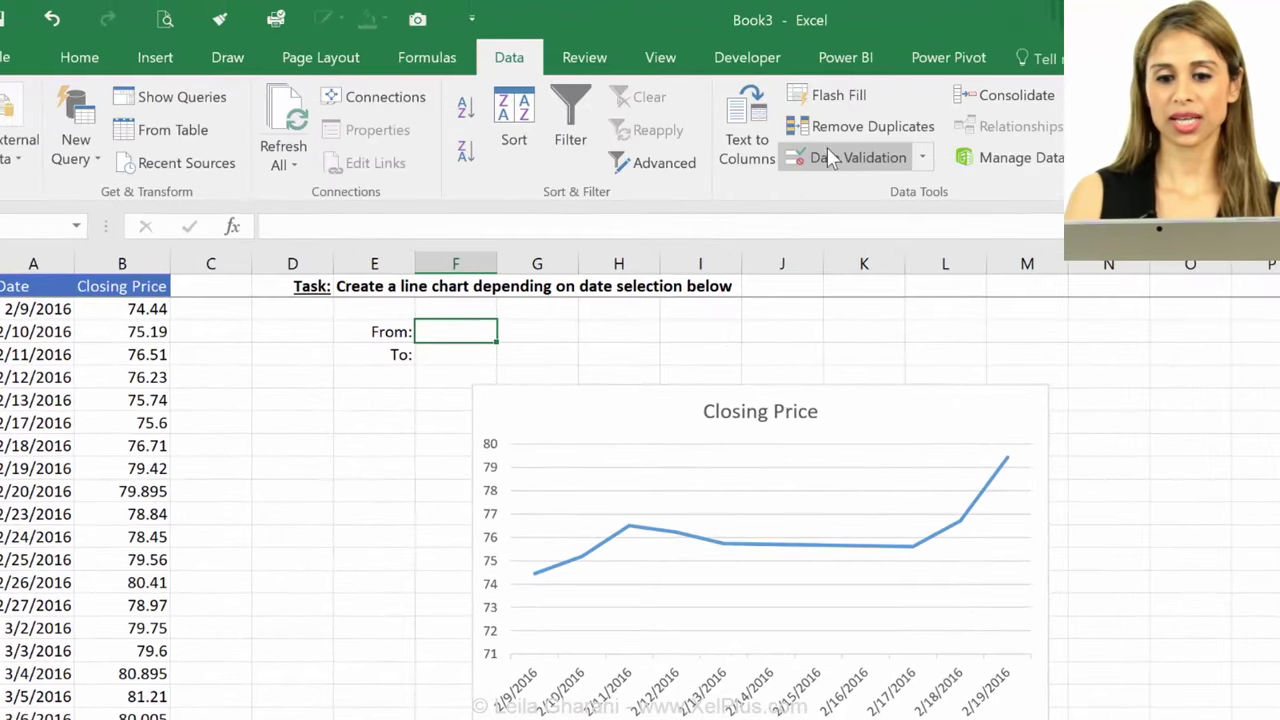
pyautogui.click(752, 132)
pyautogui.click(976, 294)
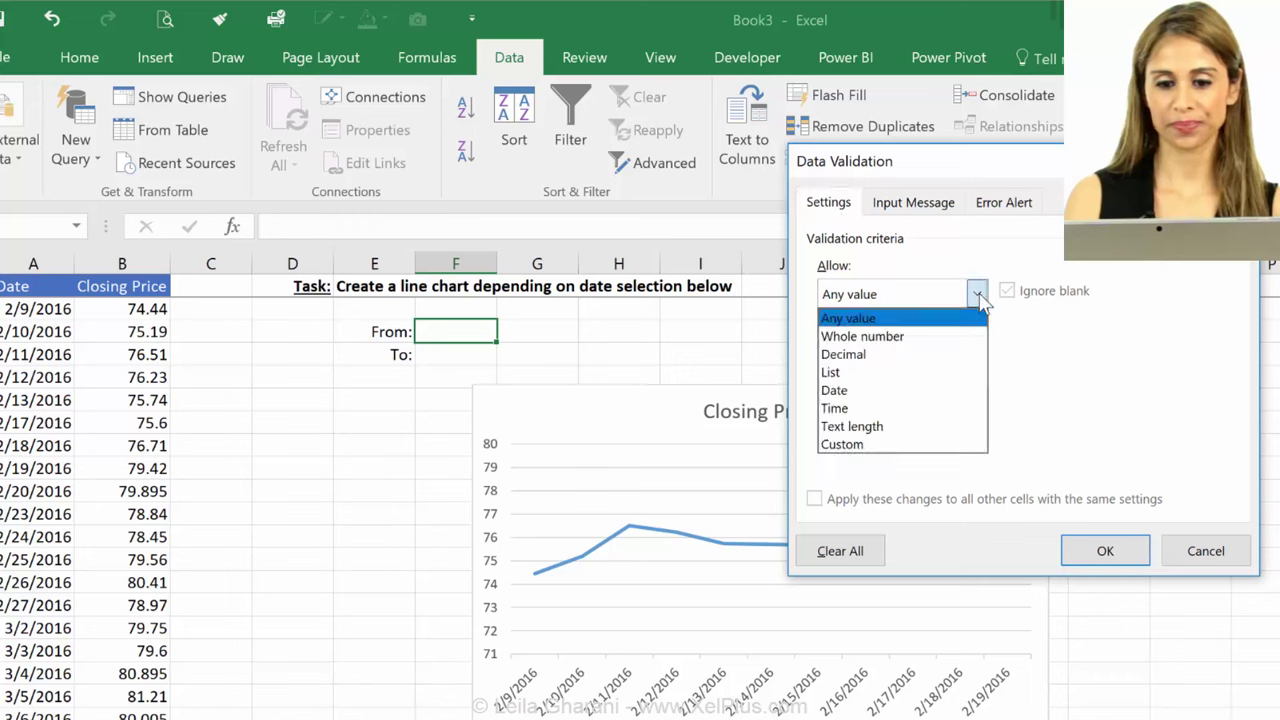
pyautogui.click(936, 372)
pyautogui.click(883, 405)
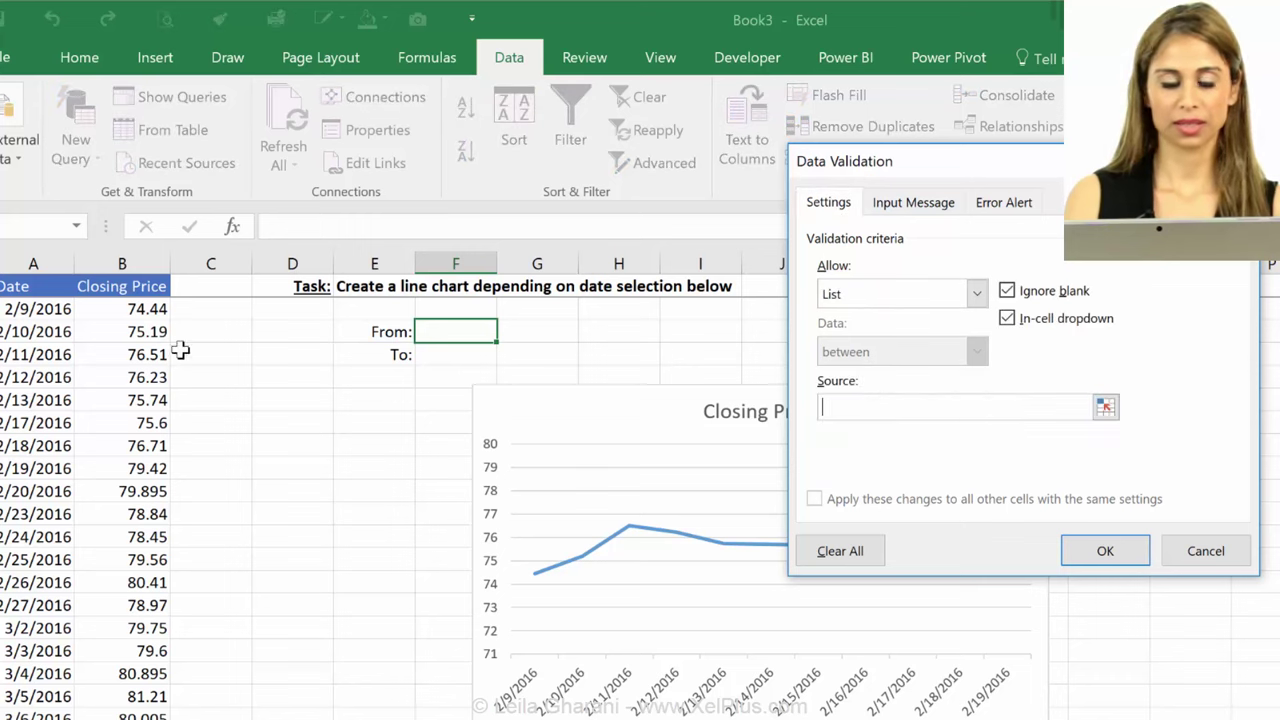
pyautogui.click(57, 311)
pyautogui.hotkey('ctrl', 'shift', 'Down')
pyautogui.click(1104, 551)
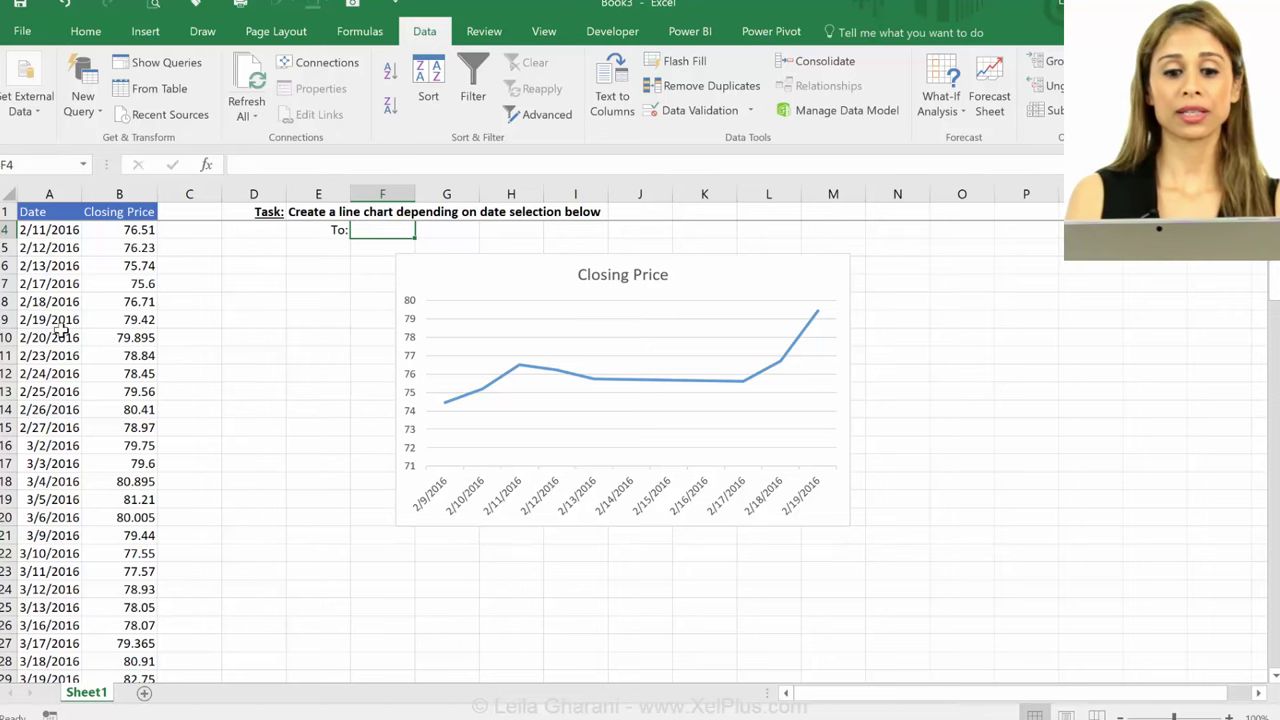
pyautogui.scroll(1, 57, 311)
pyautogui.click(357, 247)
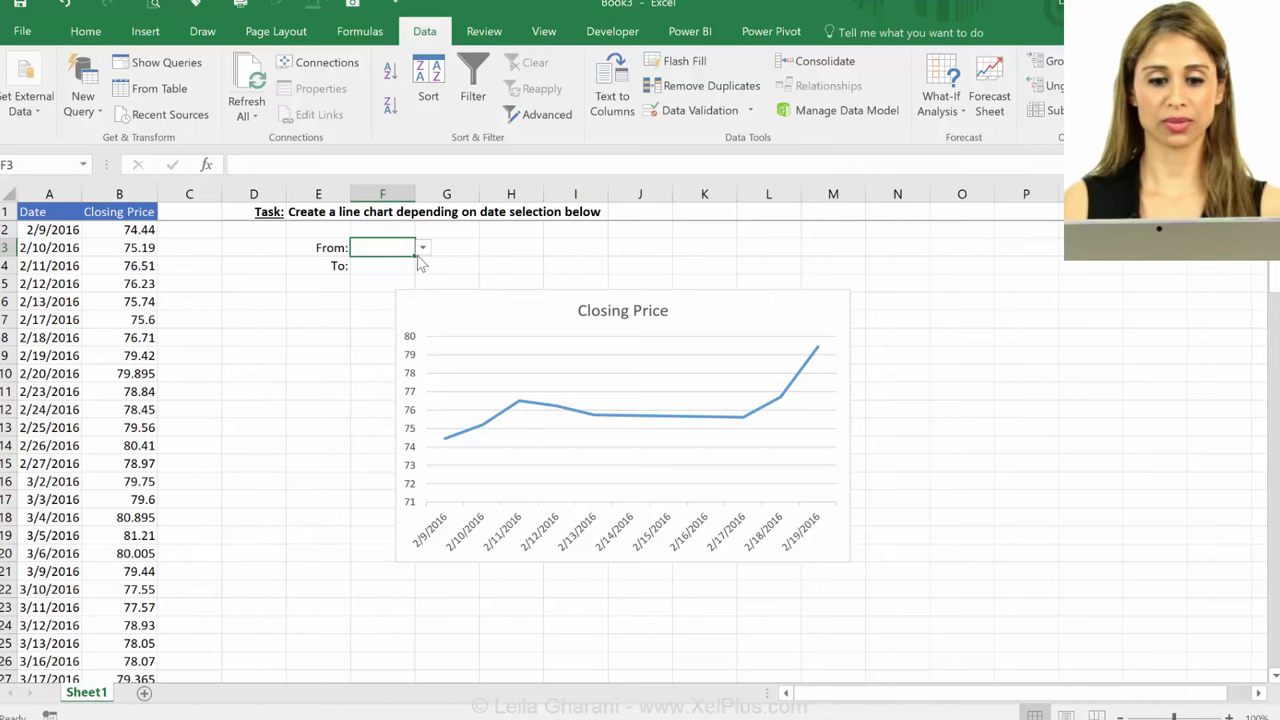
# Copy the From dropdown cell F3 into the To cell F4.
pyautogui.hotkey('ctrl', 'c')
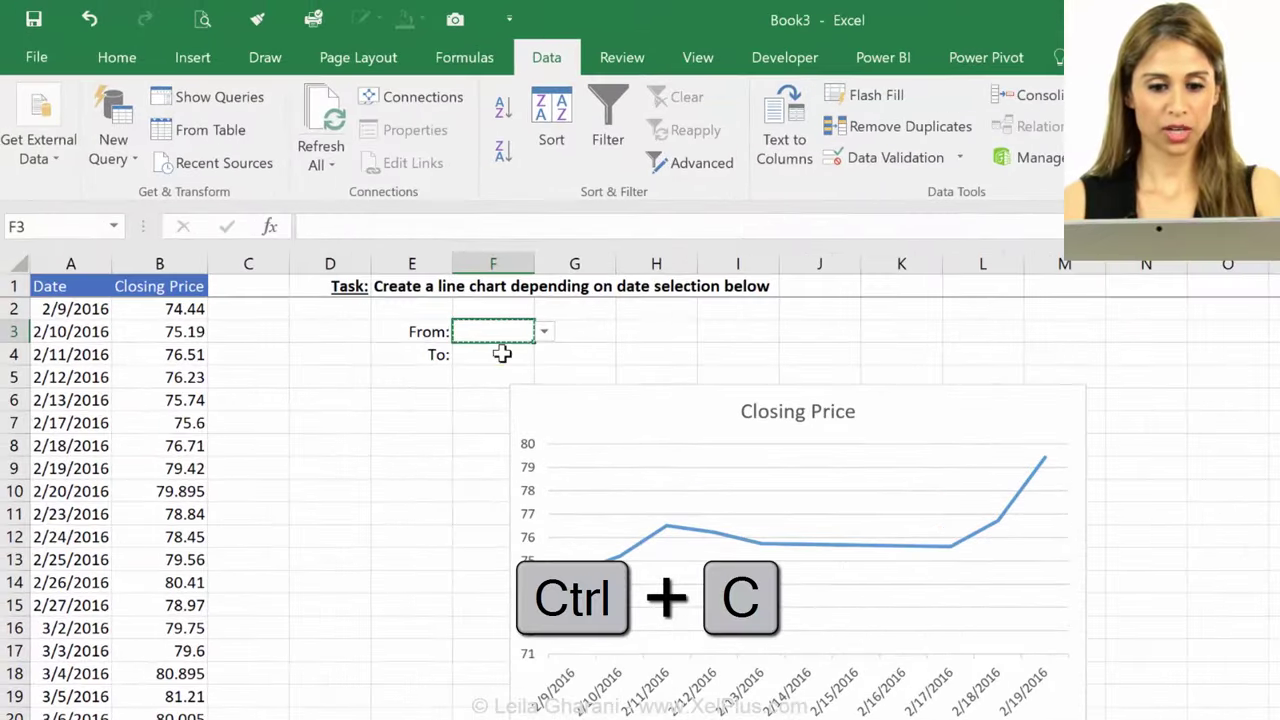
pyautogui.click(502, 354)
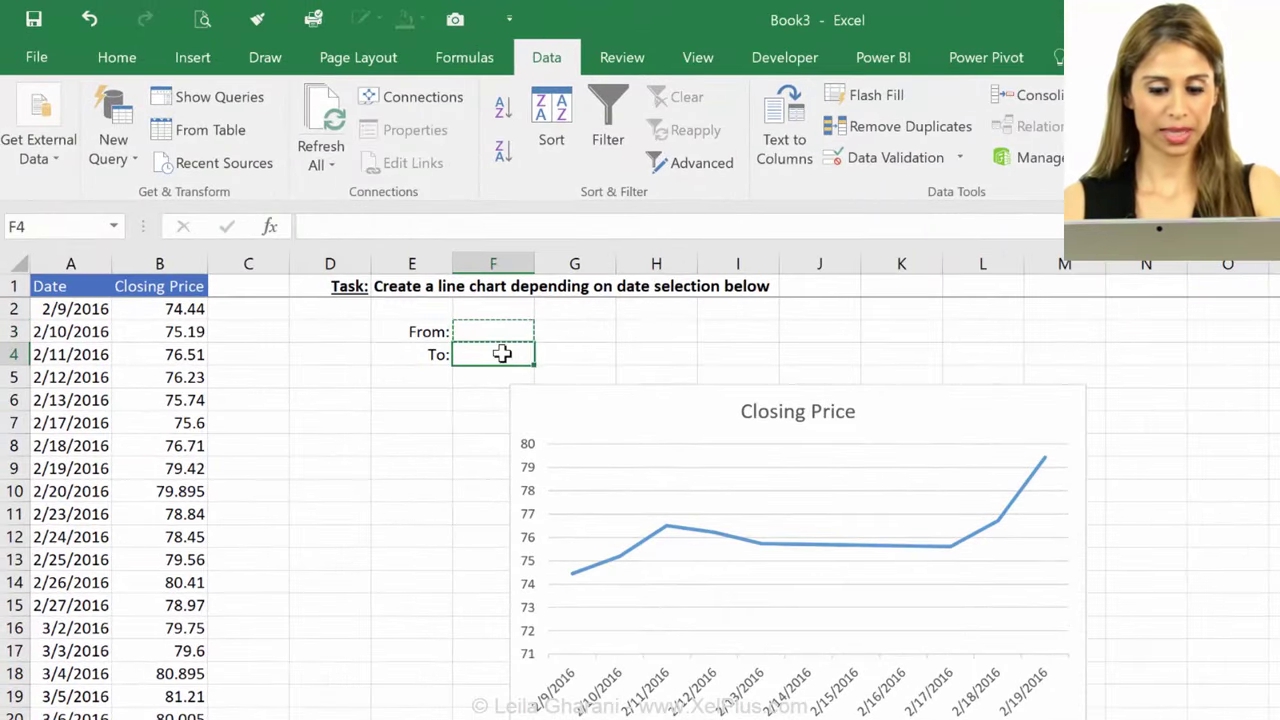
pyautogui.hotkey('ctrl', 'v')
# Choose 2/11/2016 as the From date and 3/2/2016 as the To date.
pyautogui.click(523, 331)
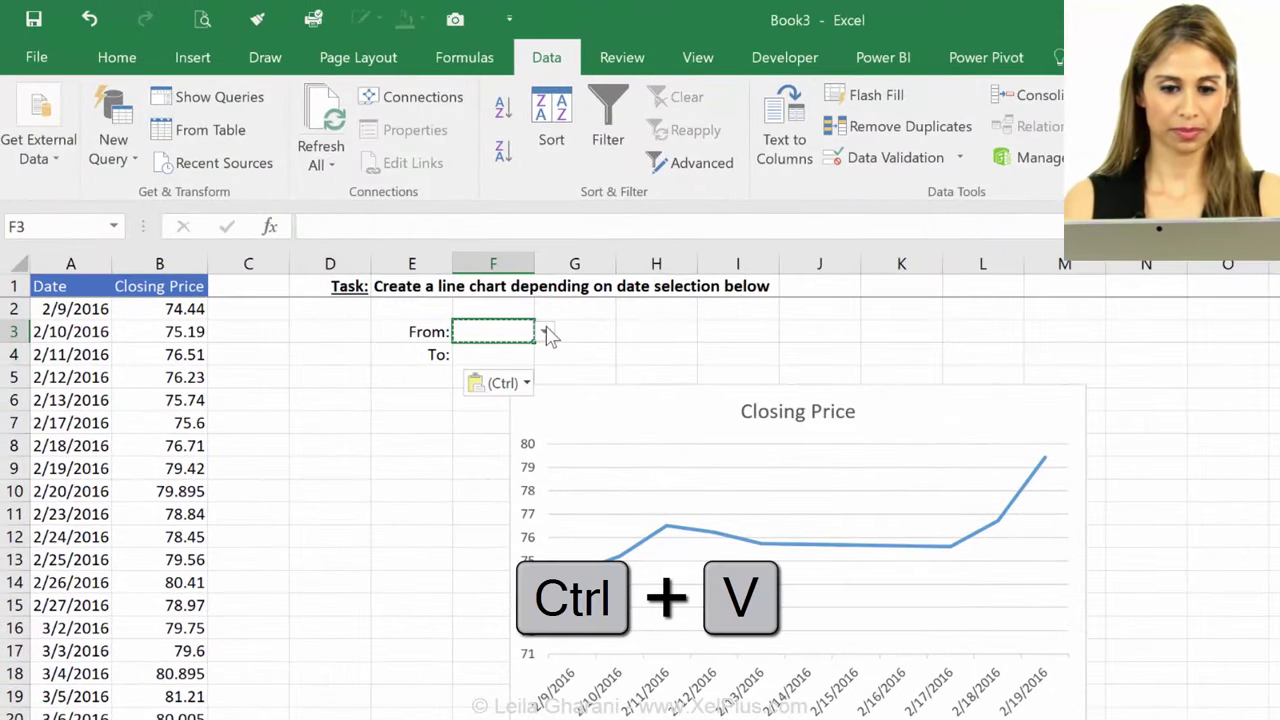
pyautogui.click(544, 331)
pyautogui.click(500, 388)
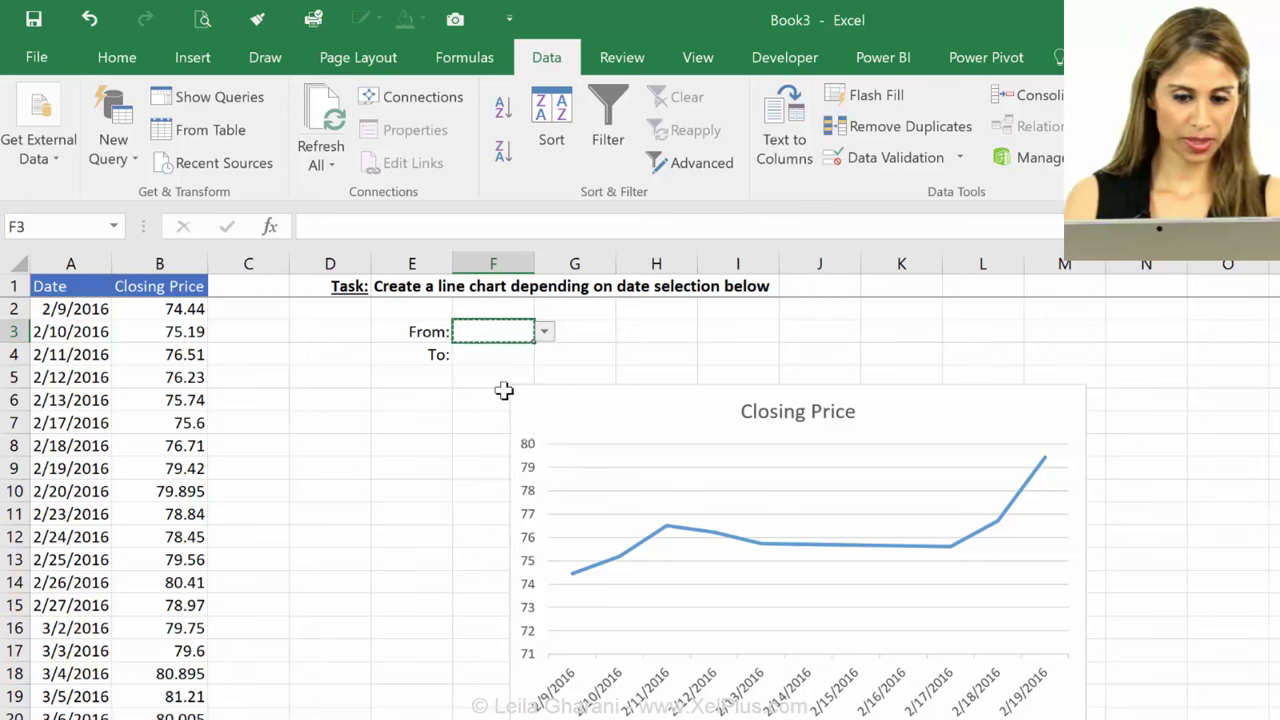
pyautogui.click(530, 356)
pyautogui.click(545, 356)
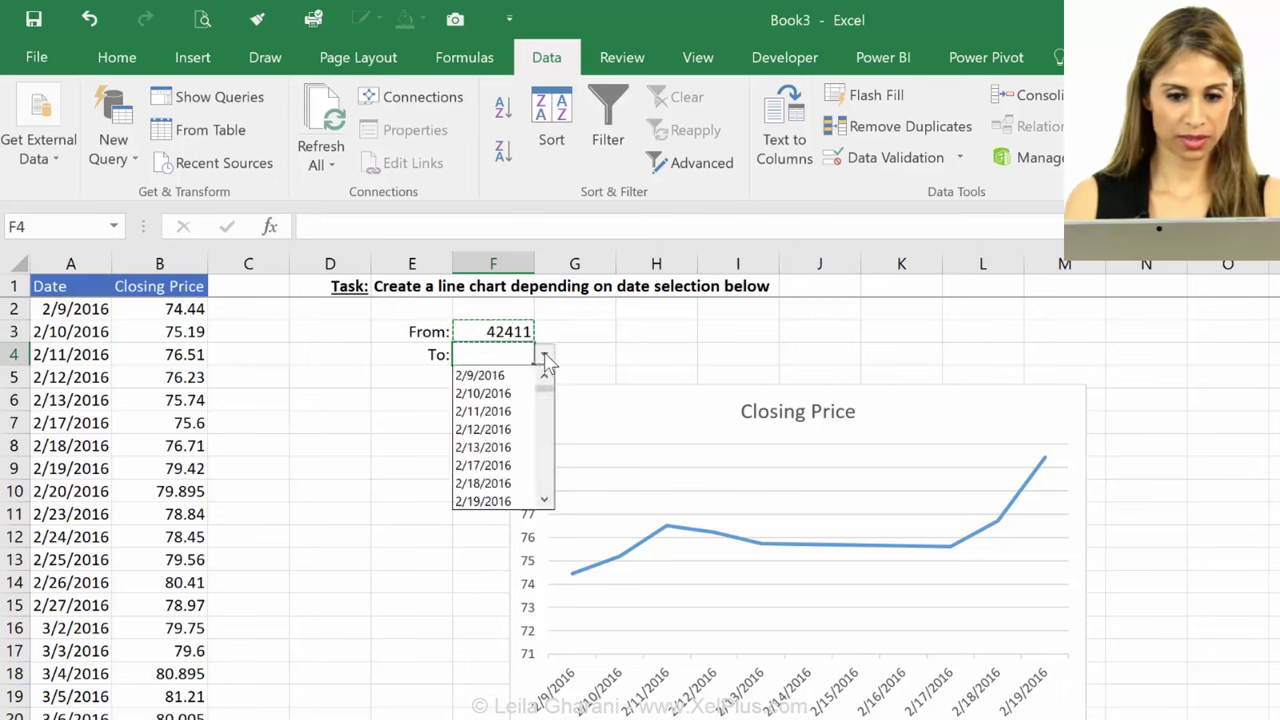
pyautogui.click(547, 430)
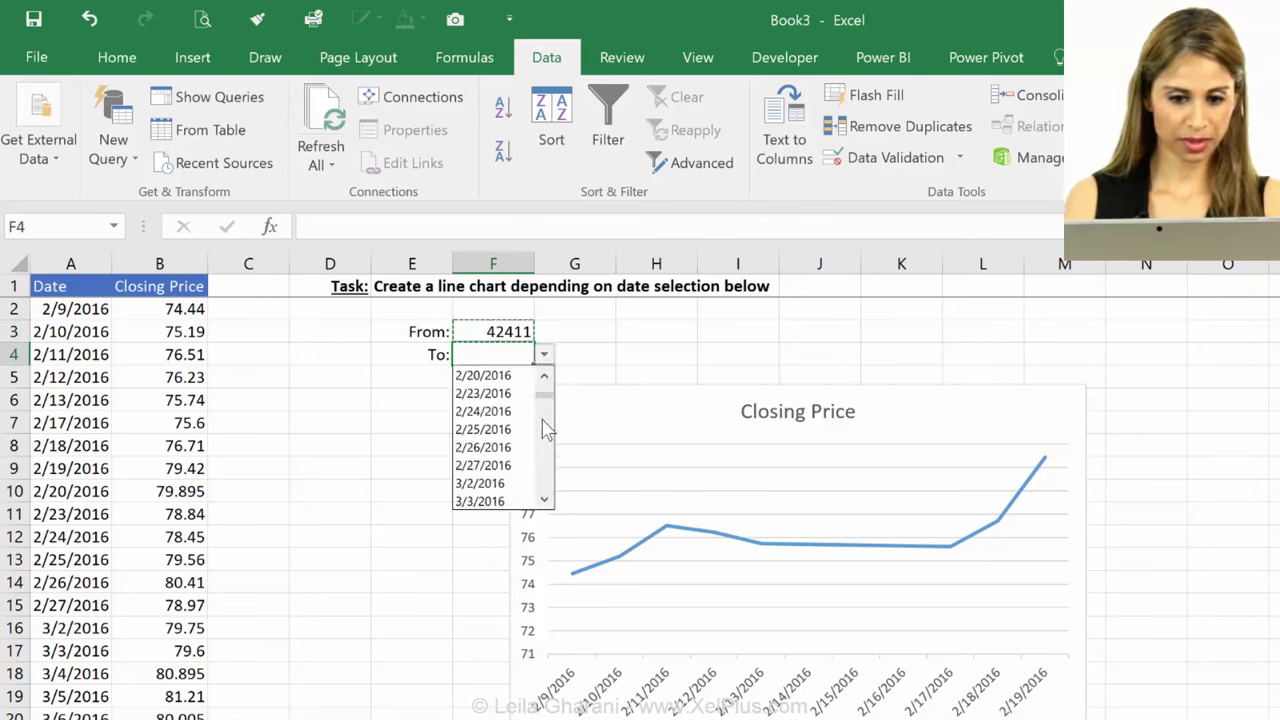
pyautogui.click(500, 484)
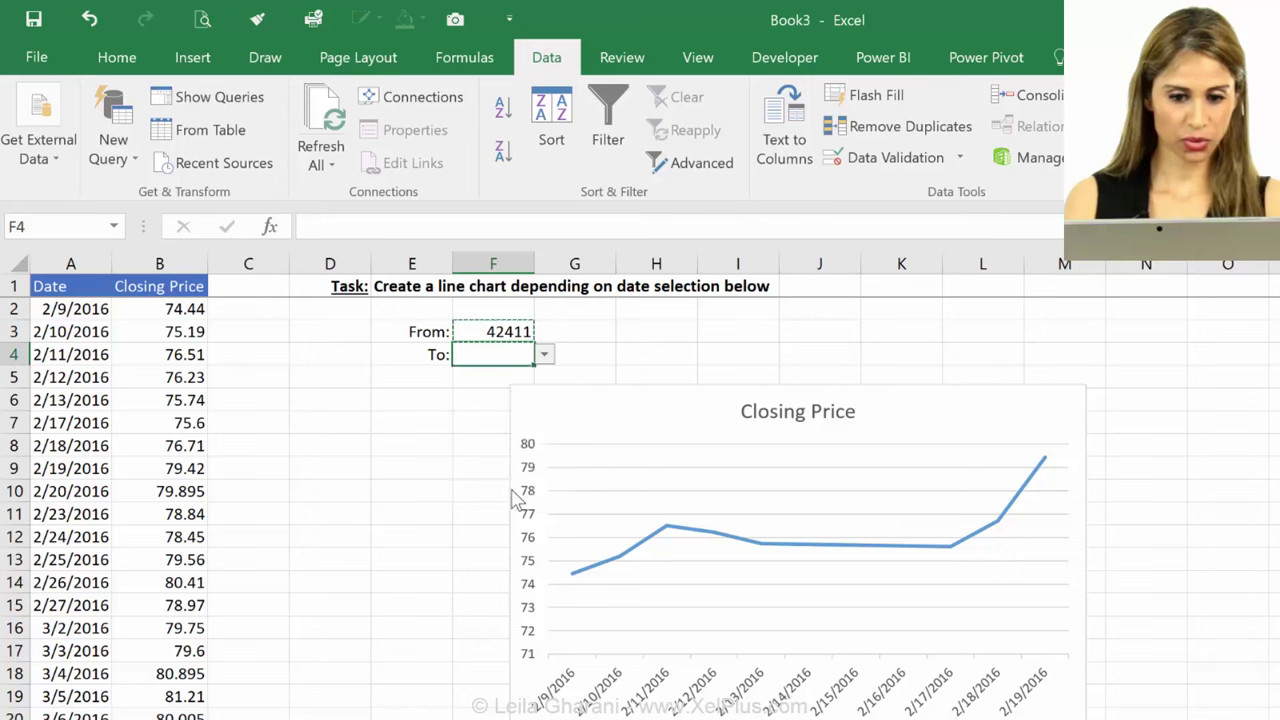
# Format Painter A3's date format onto F3:F4 so both show as dates.
pyautogui.click(62, 338)
pyautogui.click(257, 19)
pyautogui.moveTo(492, 331); pyautogui.dragTo(493, 354)
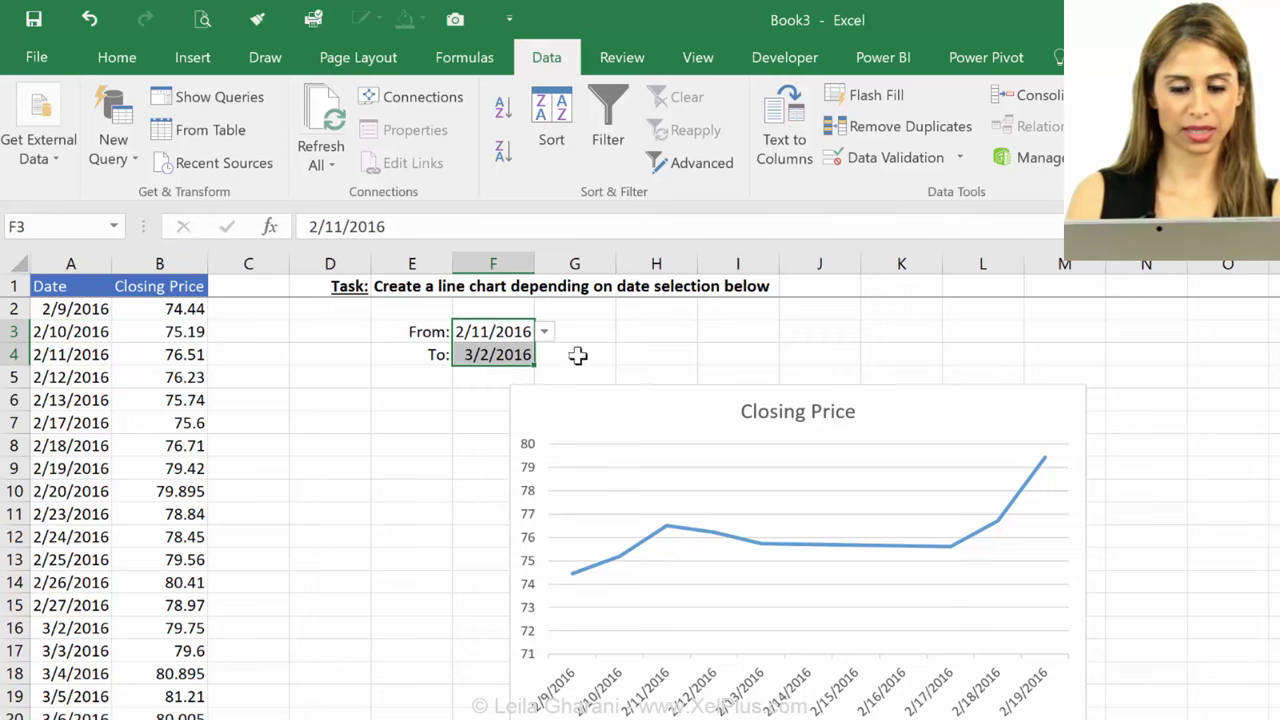
pyautogui.click(651, 337)
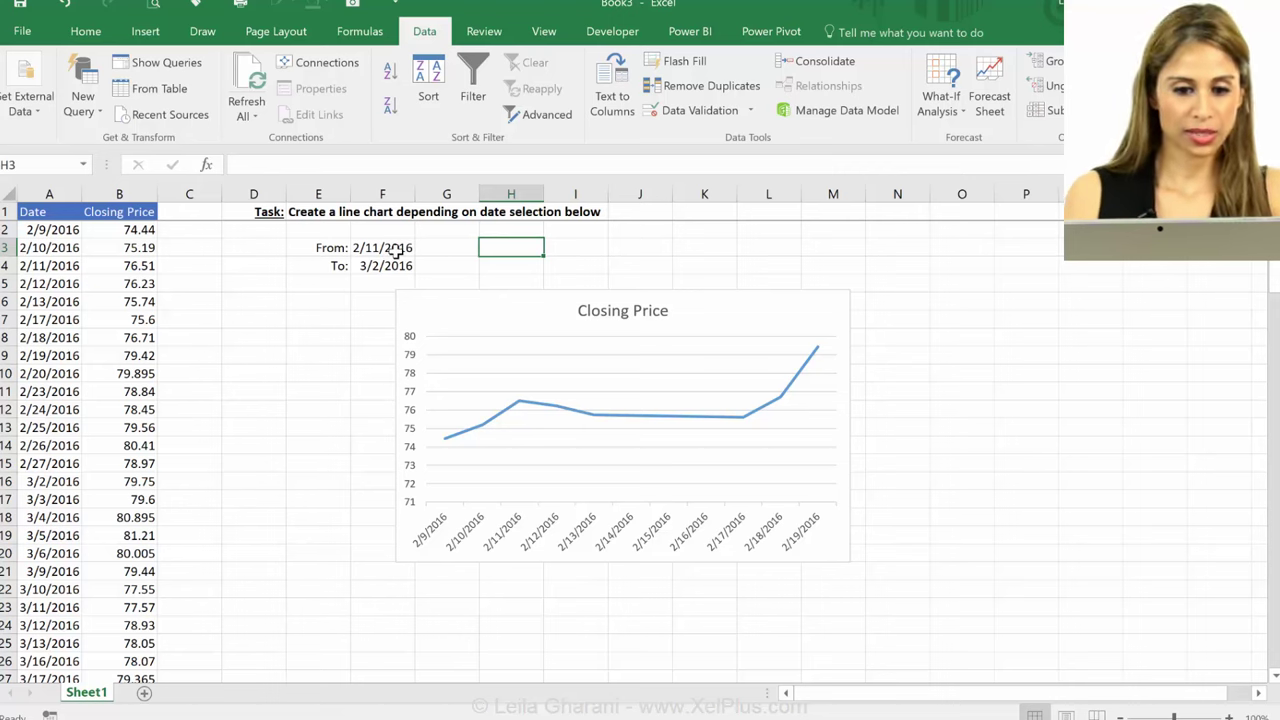
# Enter the note A4:A16 in cell H3.
pyautogui.press('F2')
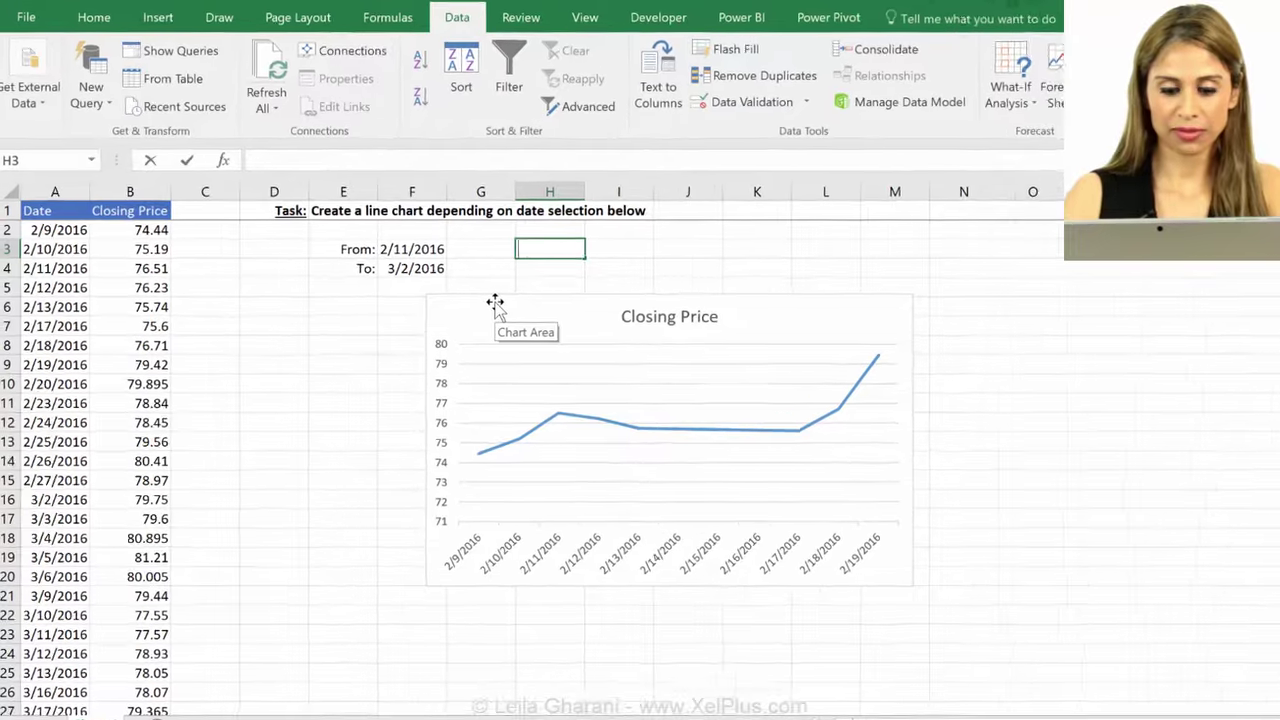
pyautogui.write('A4')
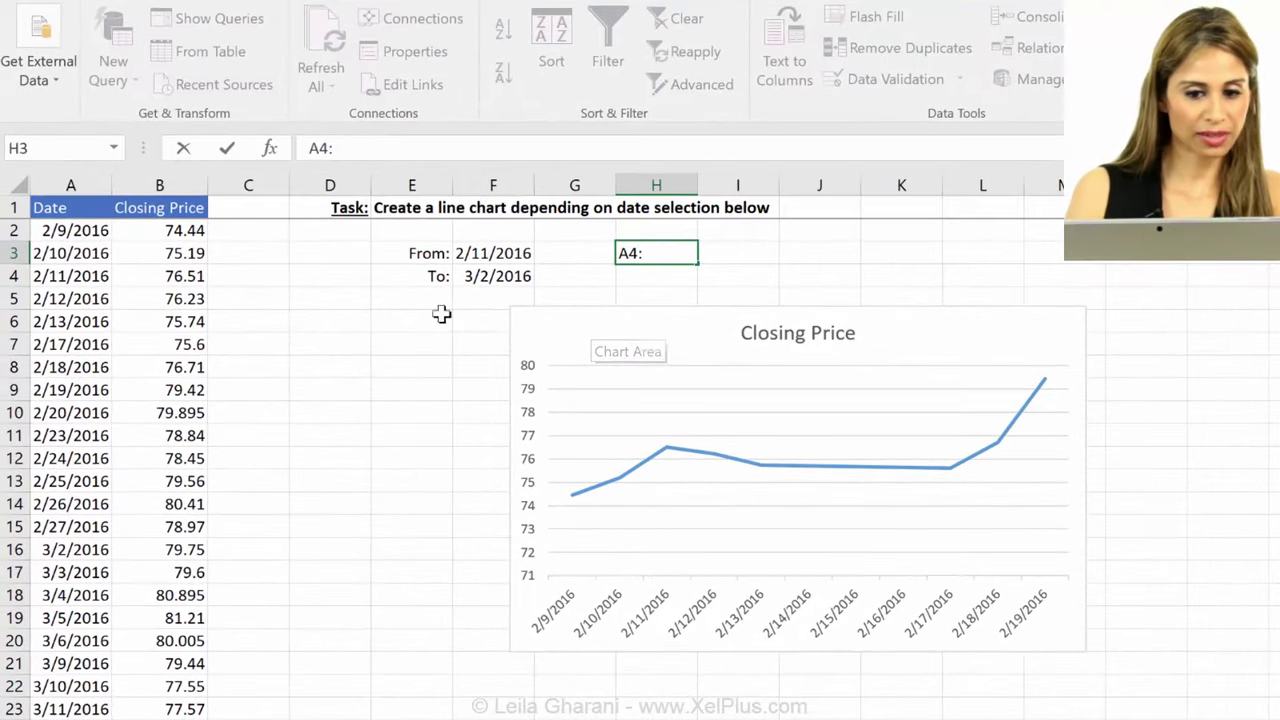
pyautogui.write(':')
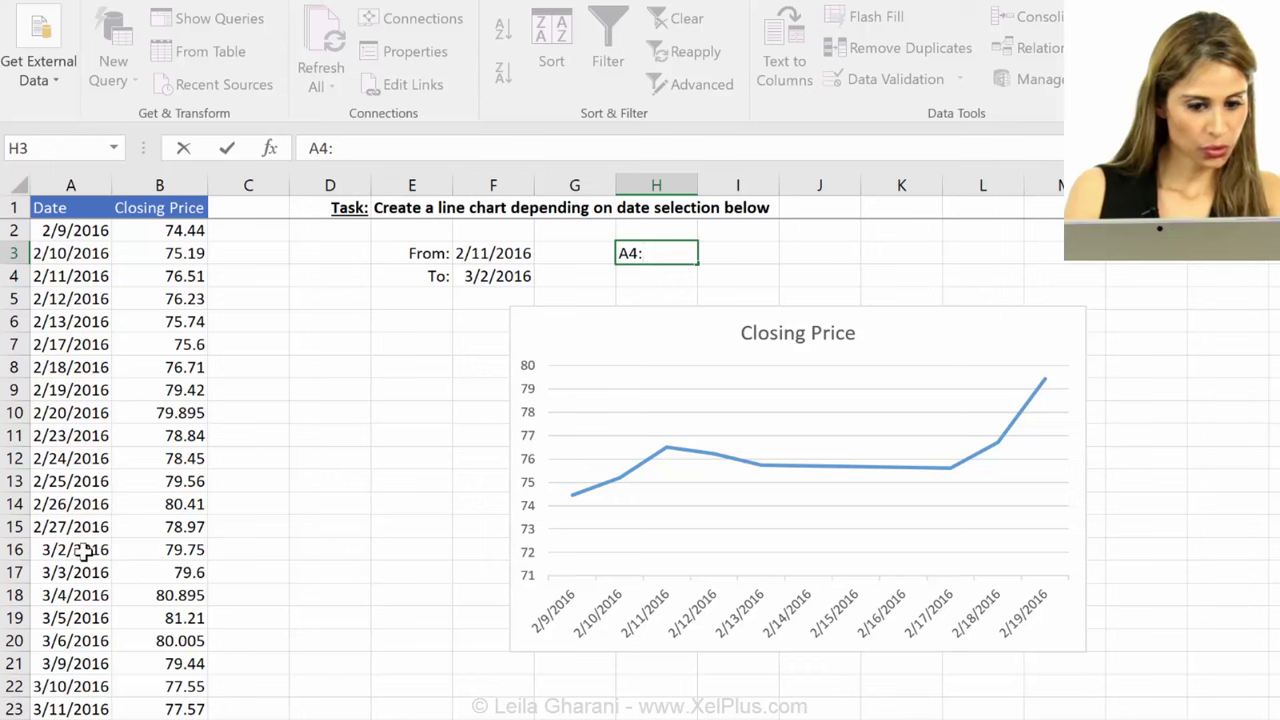
pyautogui.write('A16')
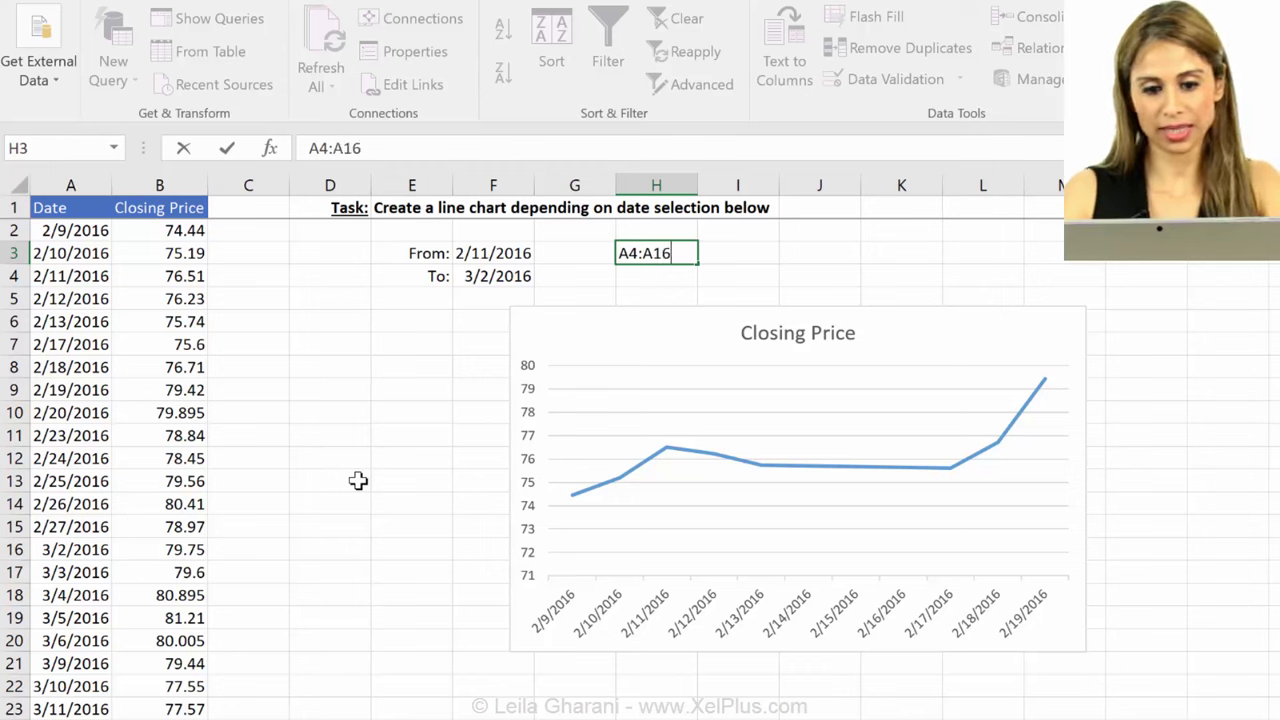
pyautogui.hotkey('ctrl', 'Return')
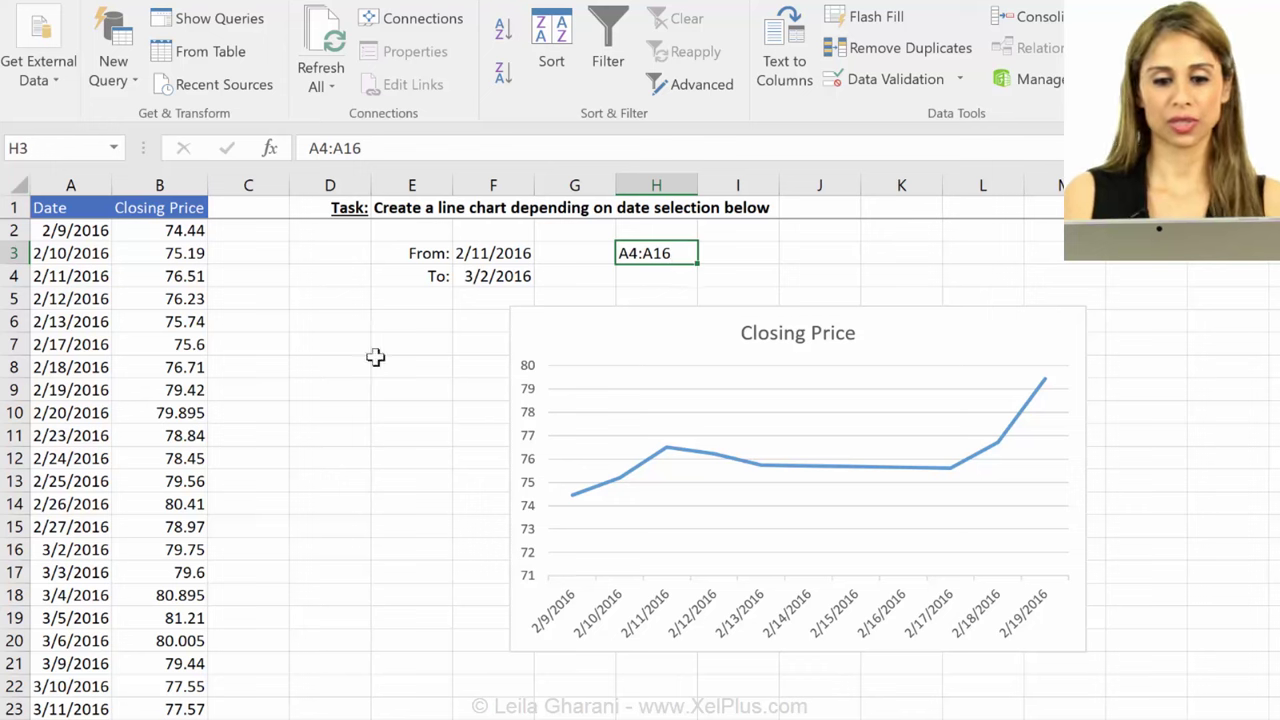
# Start the formula =index():index() in cell I3.
pyautogui.click(745, 253)
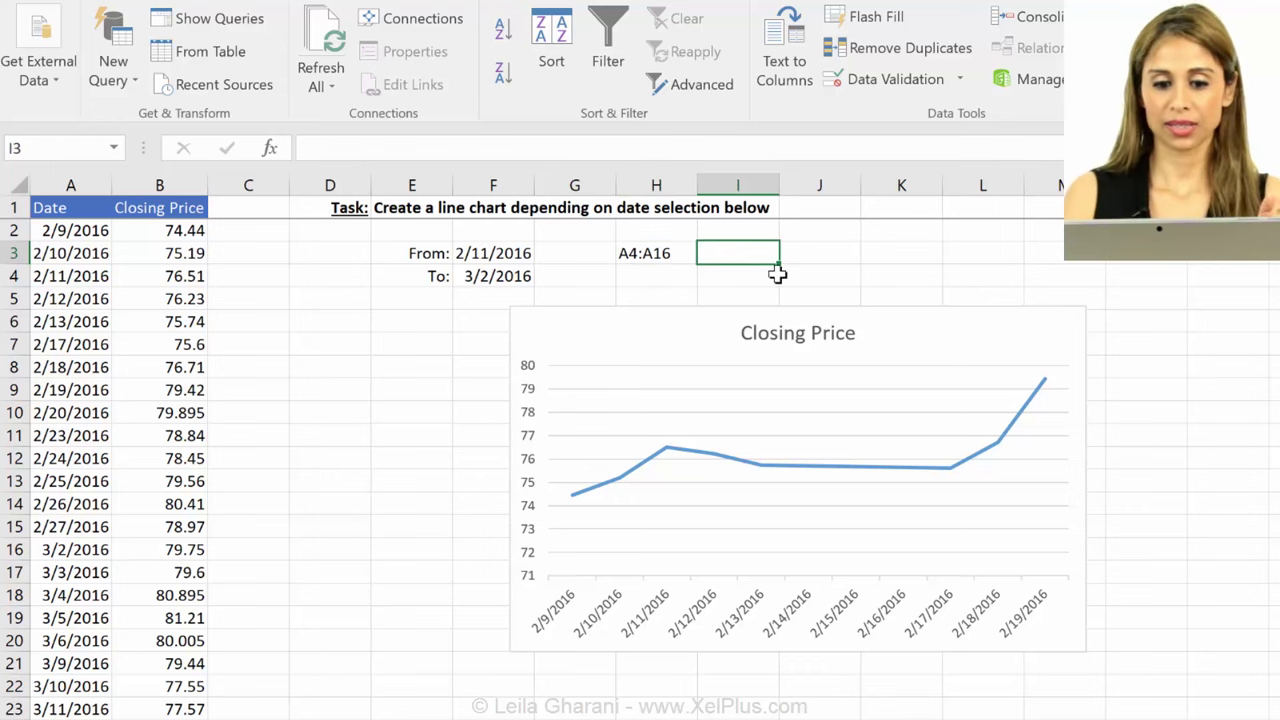
pyautogui.write('=in')
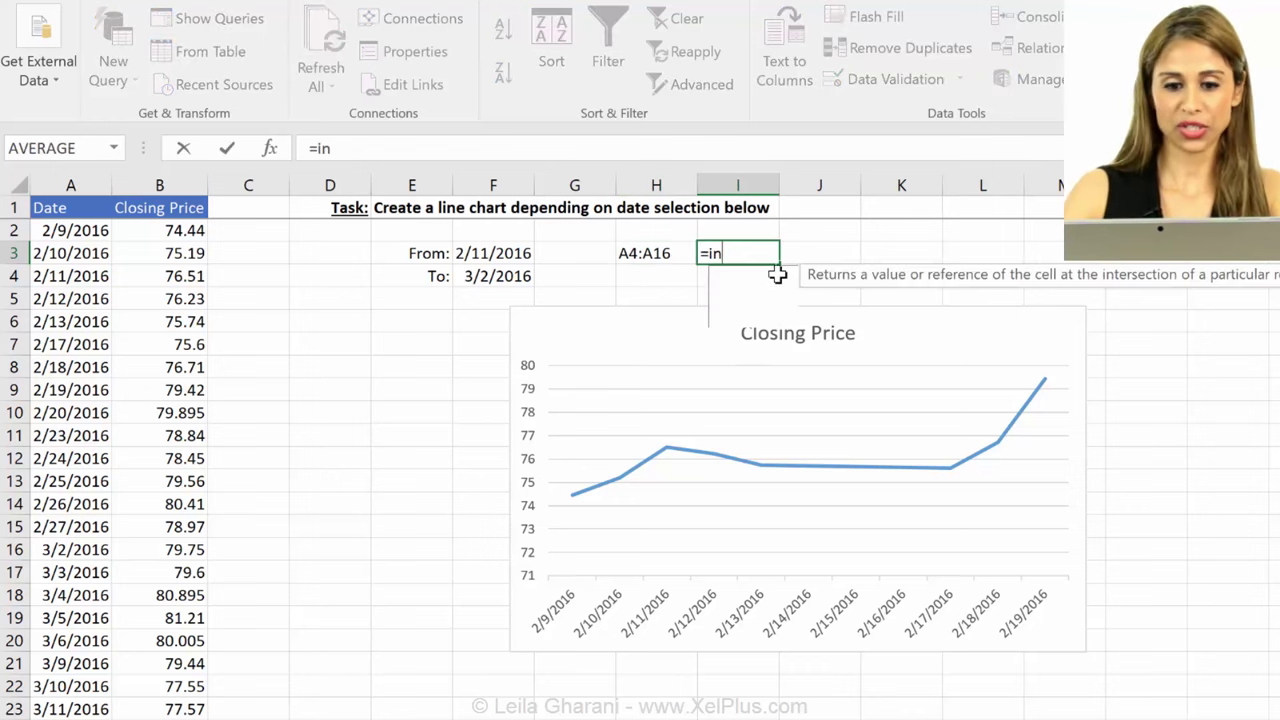
pyautogui.write('dex()')
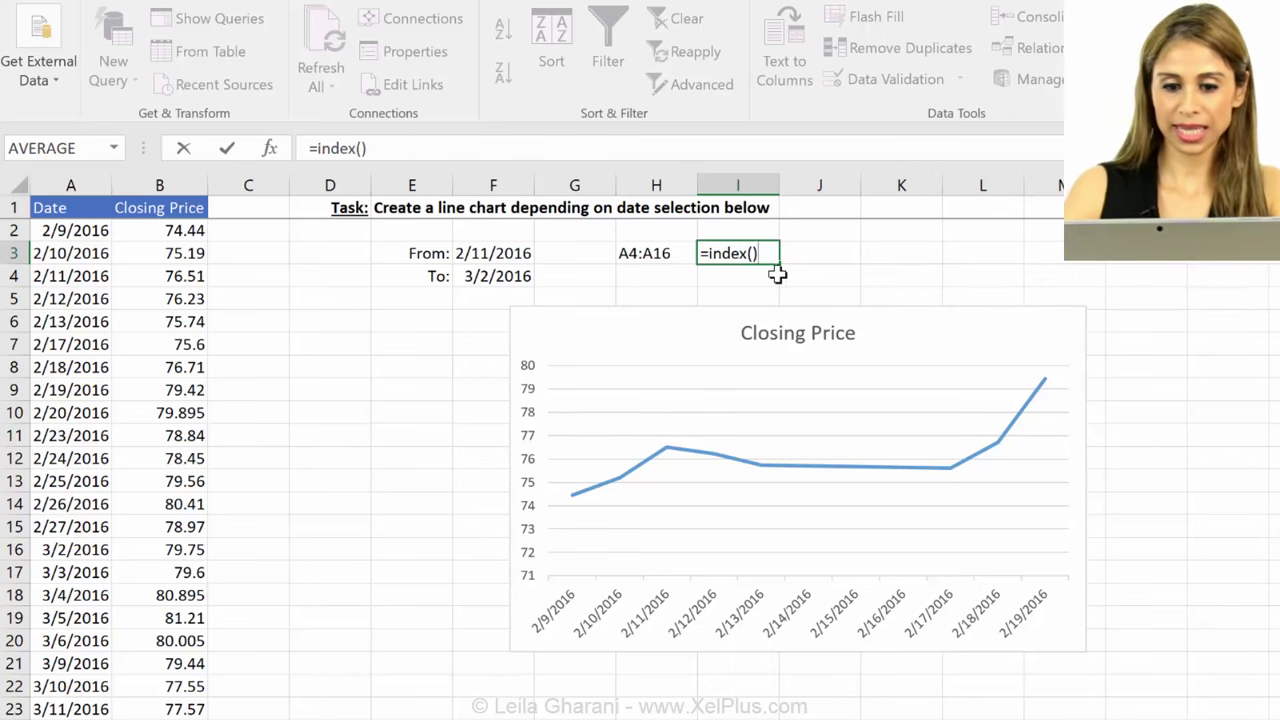
pyautogui.write(':index()')
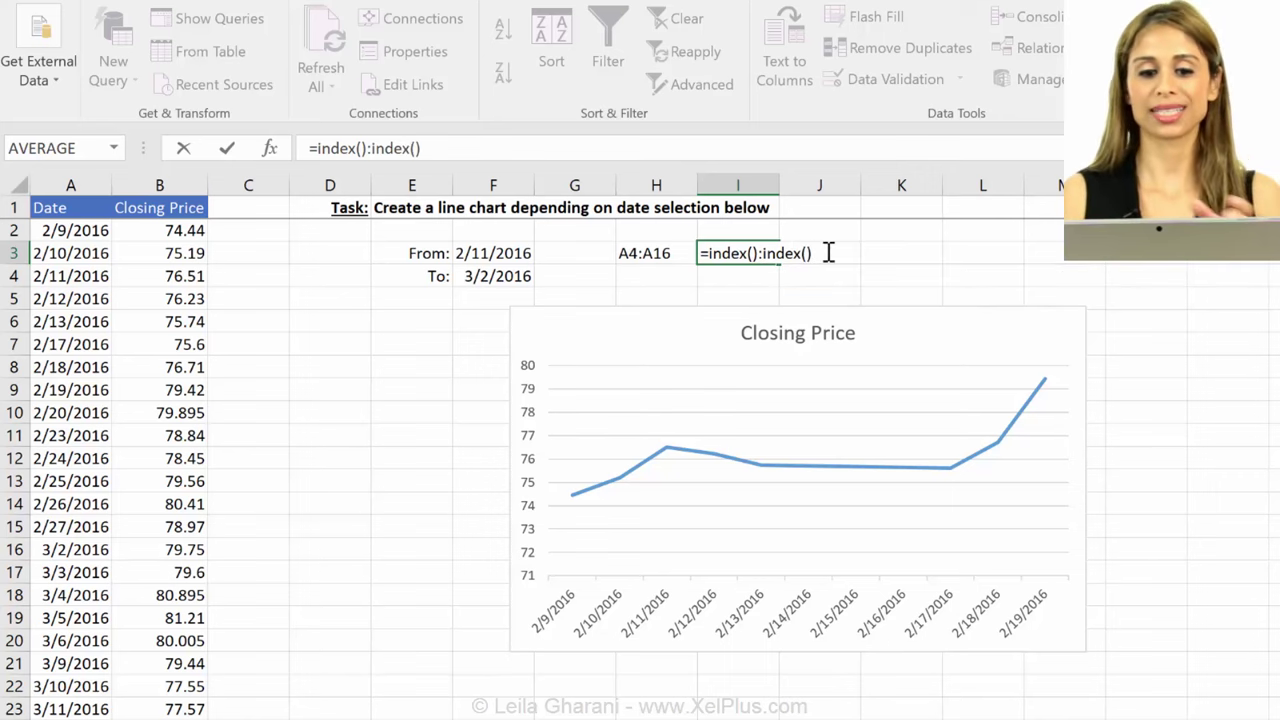
pyautogui.click(753, 253)
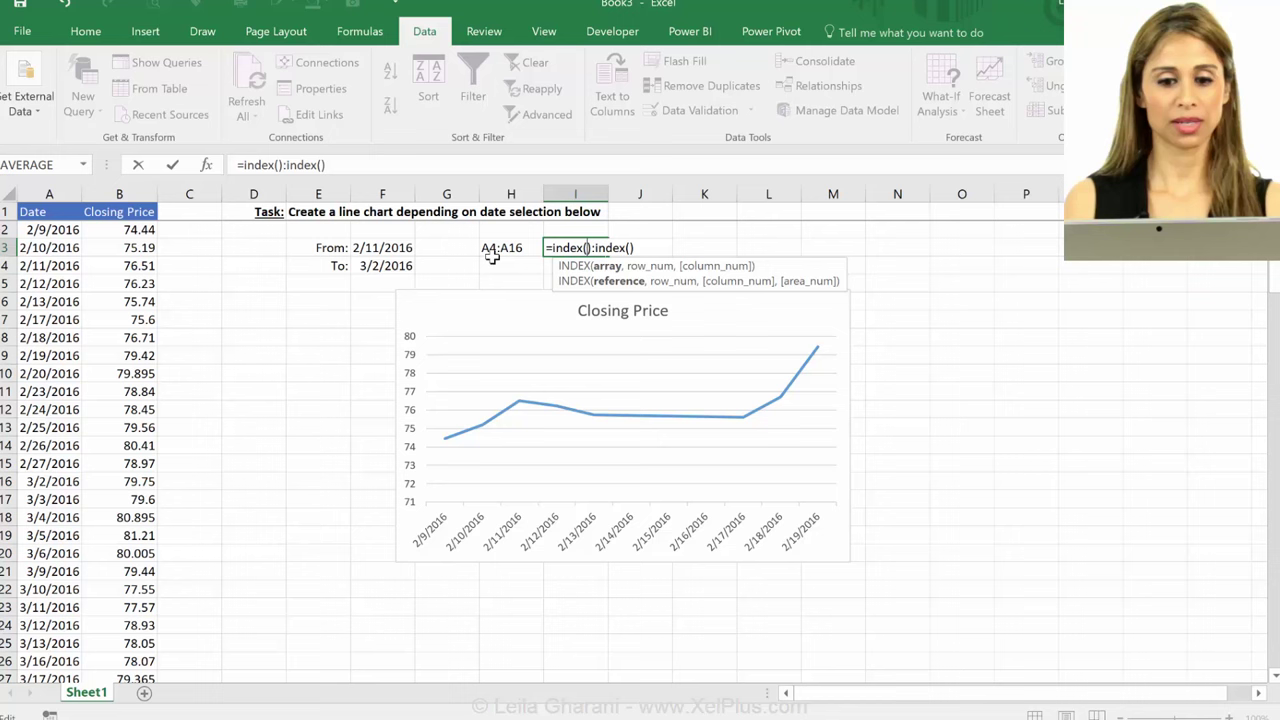
# Set the first INDEX's array to the absolute date range $A$2:$A$127.
pyautogui.click(52, 233)
pyautogui.hotkey('ctrl', 'shift', 'Down')
pyautogui.press('F4')
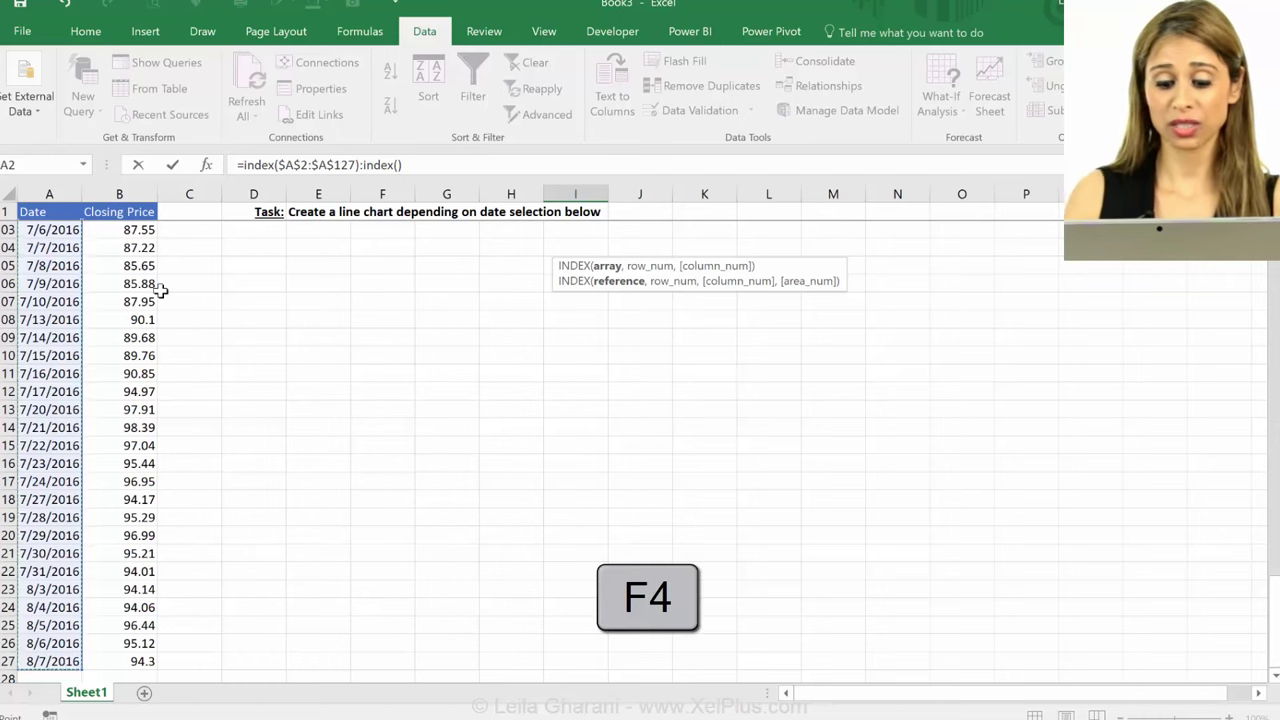
pyautogui.write(',')
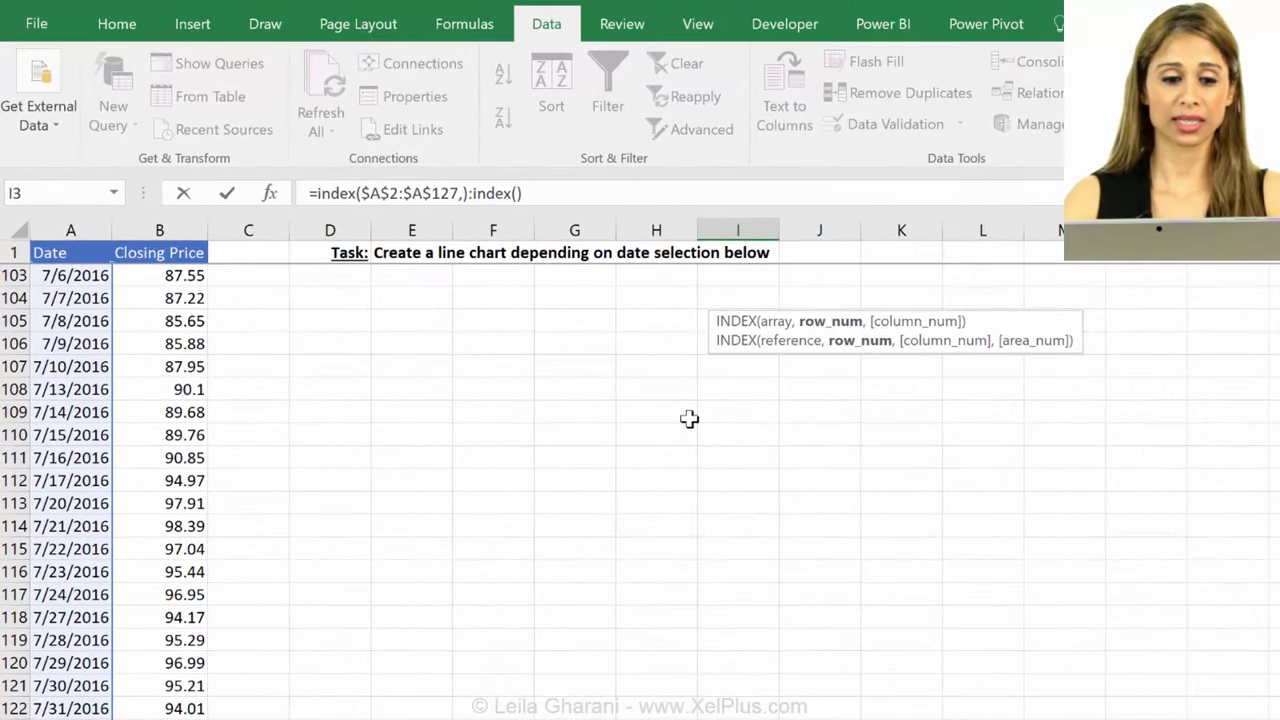
# Add match($F$3,$A$2:$A$127,0) as the first INDEX's row number.
pyautogui.write('match(')
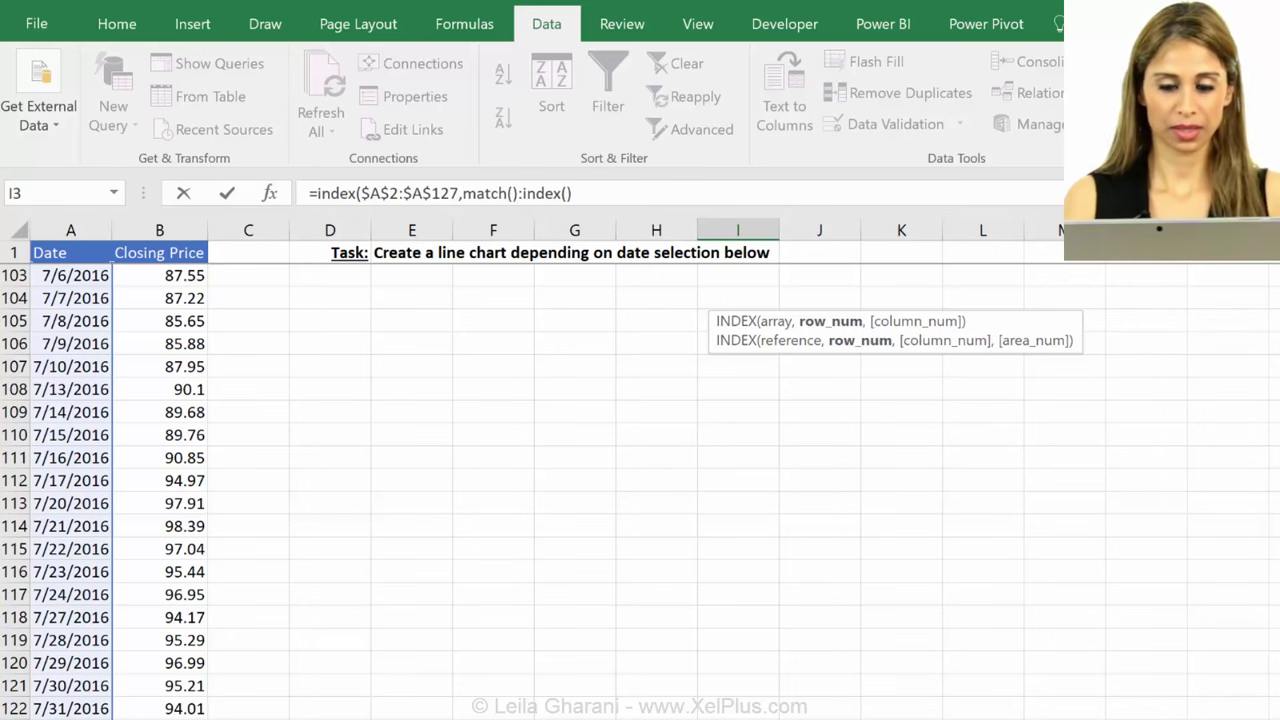
pyautogui.scroll(20, 903, 321)
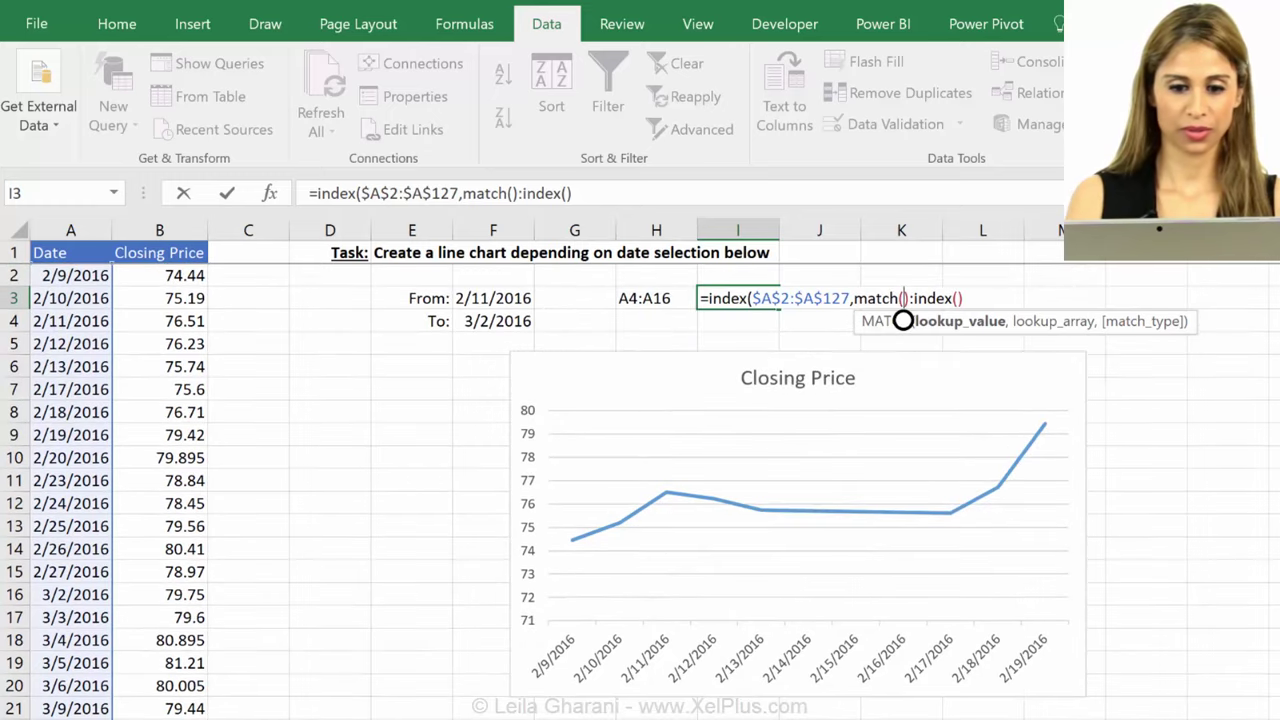
pyautogui.click(474, 300)
pyautogui.write(',')
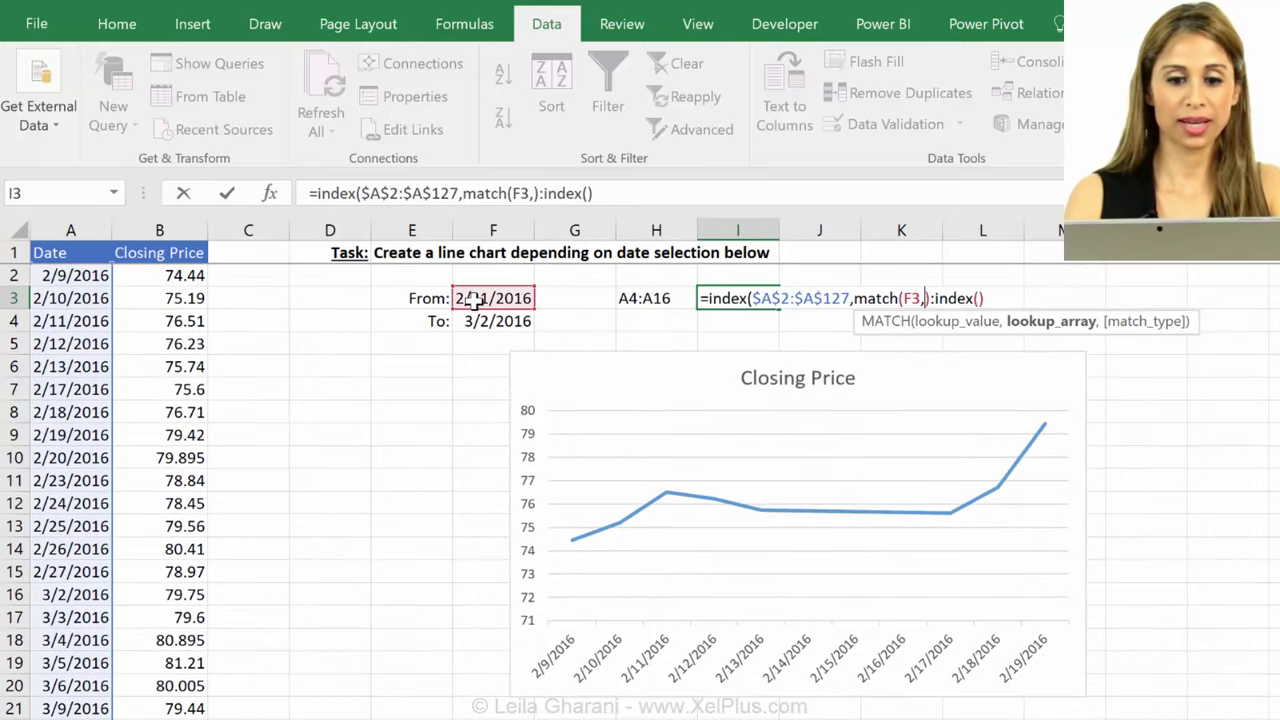
pyautogui.click(530, 190)
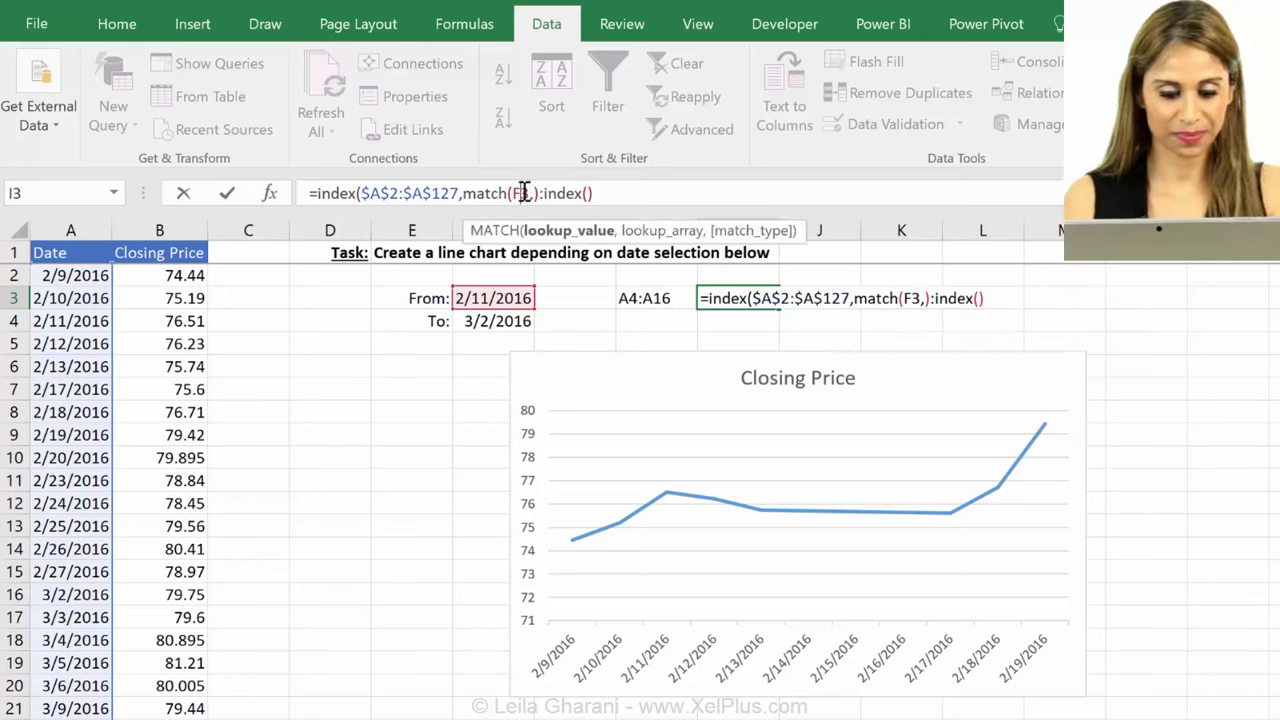
pyautogui.press('F4')
pyautogui.click(551, 193)
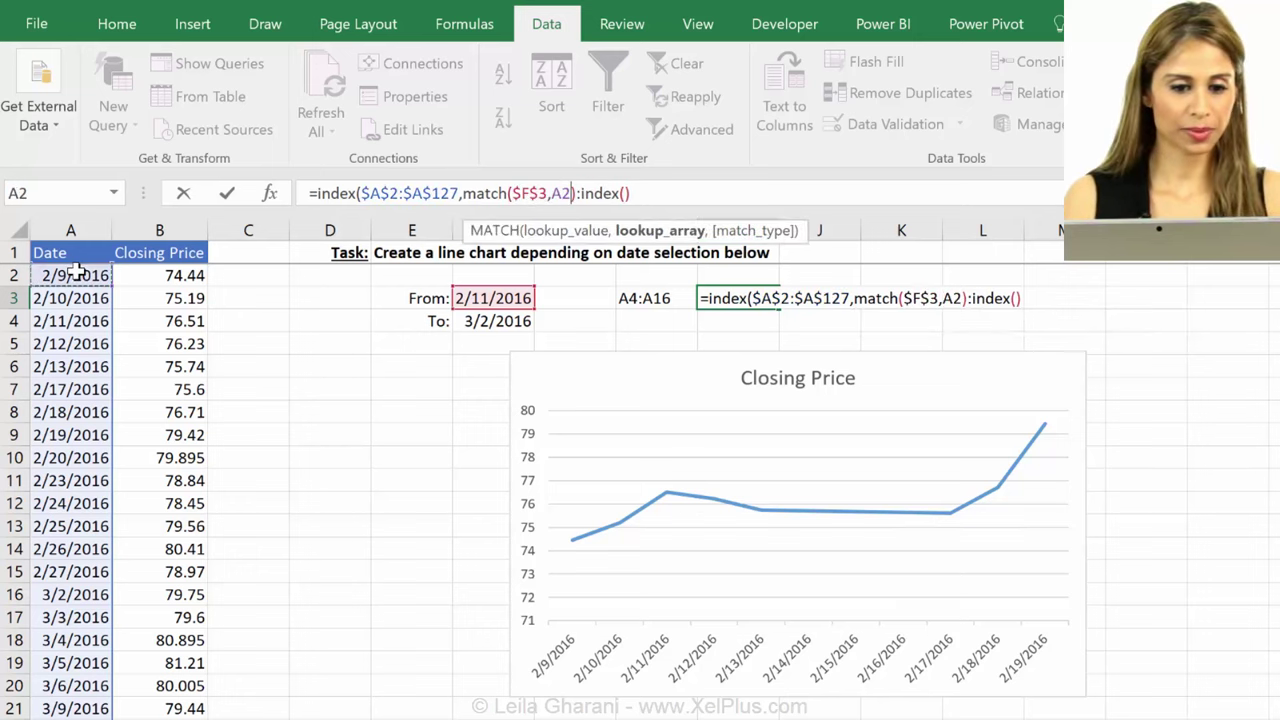
pyautogui.hotkey('ctrl', 'shift', 'Down')
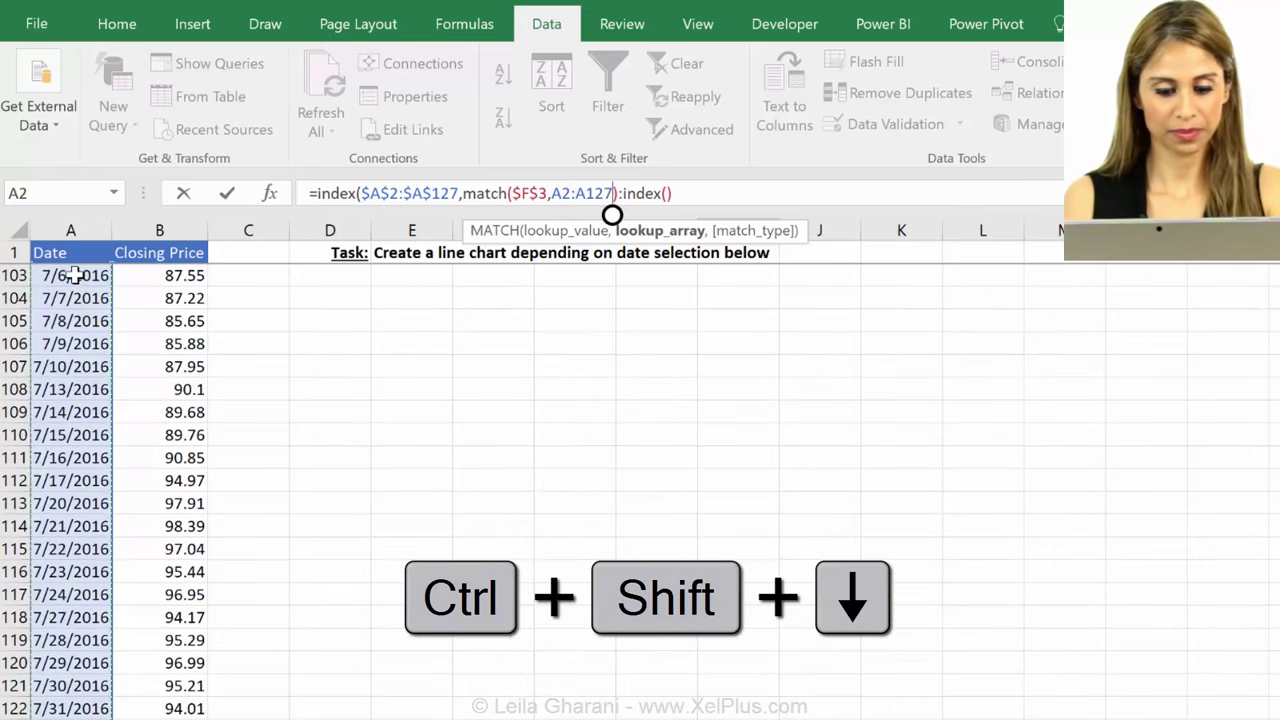
pyautogui.press('F4')
pyautogui.write(',0')
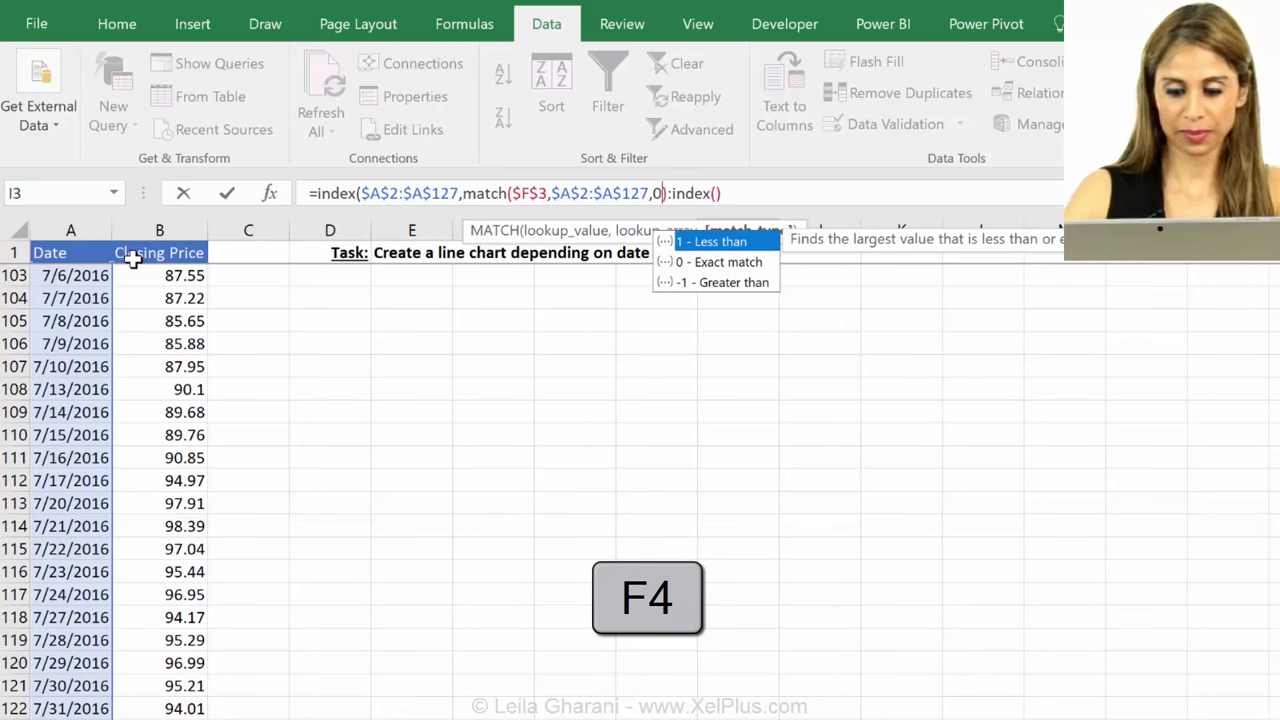
pyautogui.write(')')
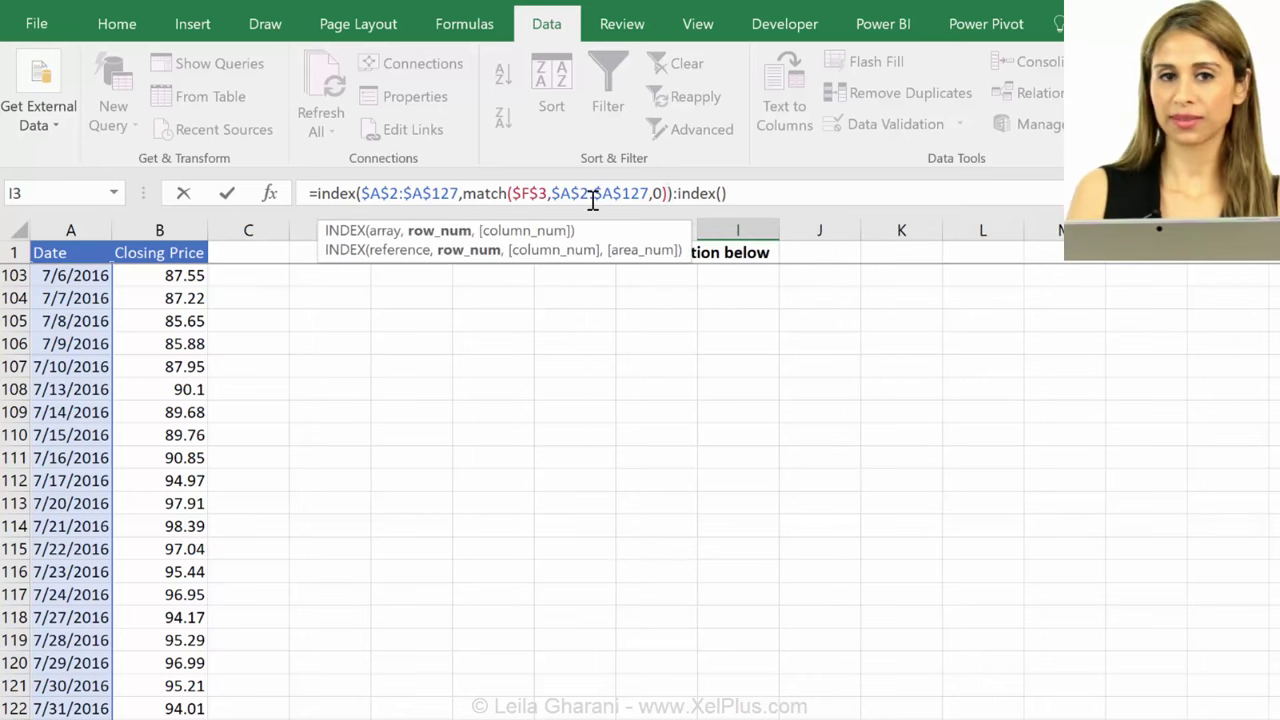
pyautogui.click(741, 197)
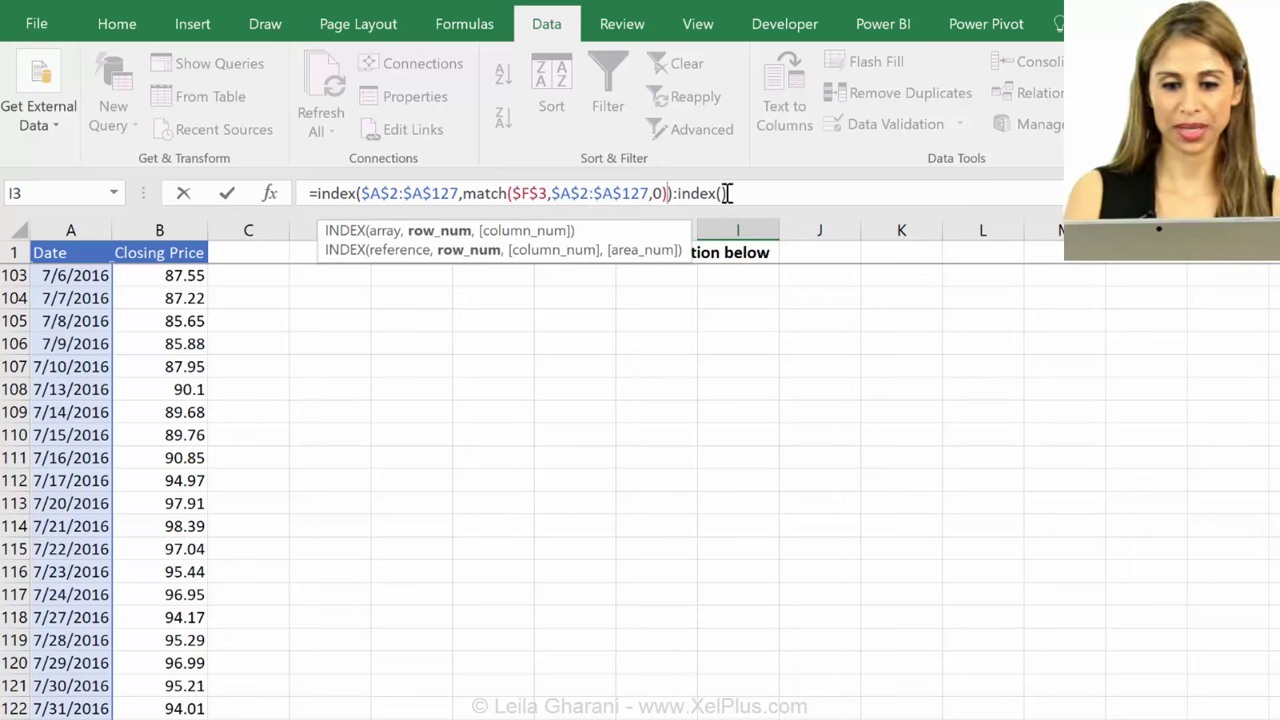
# Set the second INDEX's array to the absolute range $A$2:$A$127.
pyautogui.write('(')
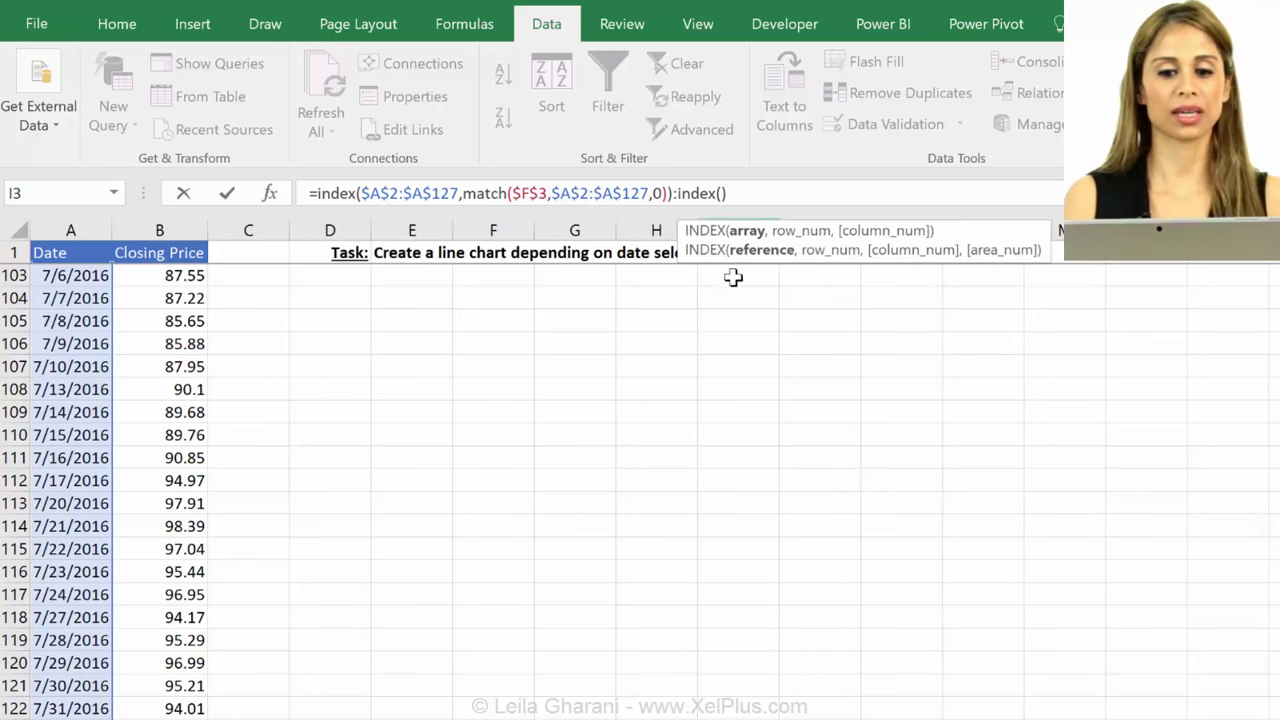
pyautogui.click(77, 254)
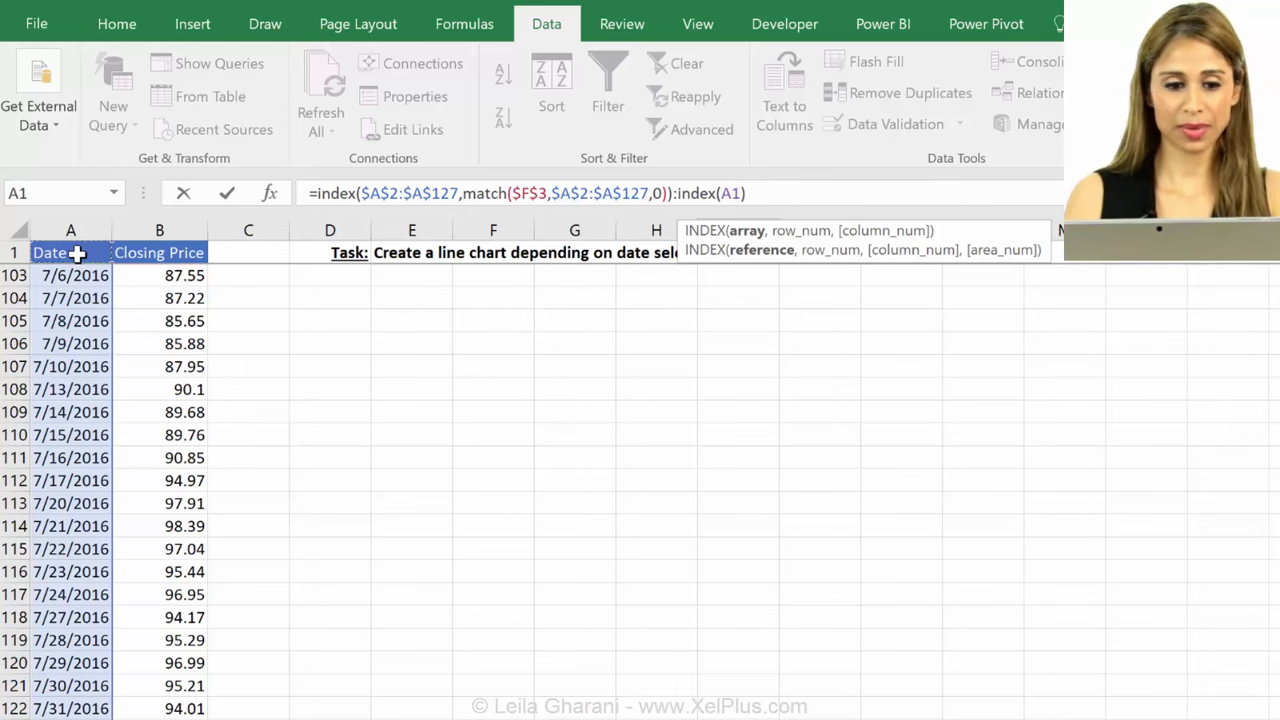
pyautogui.press('Down')
pyautogui.press('Up')
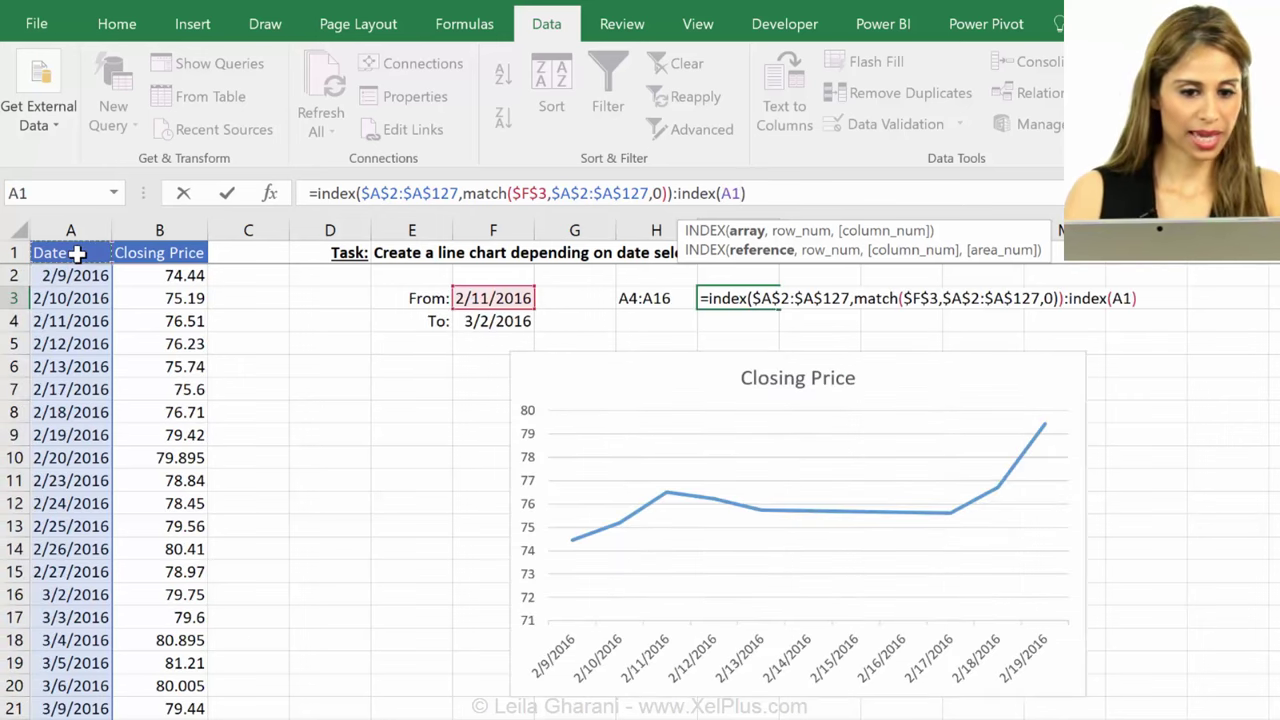
pyautogui.press('Down')
pyautogui.hotkey('ctrl', 'shift', 'Down')
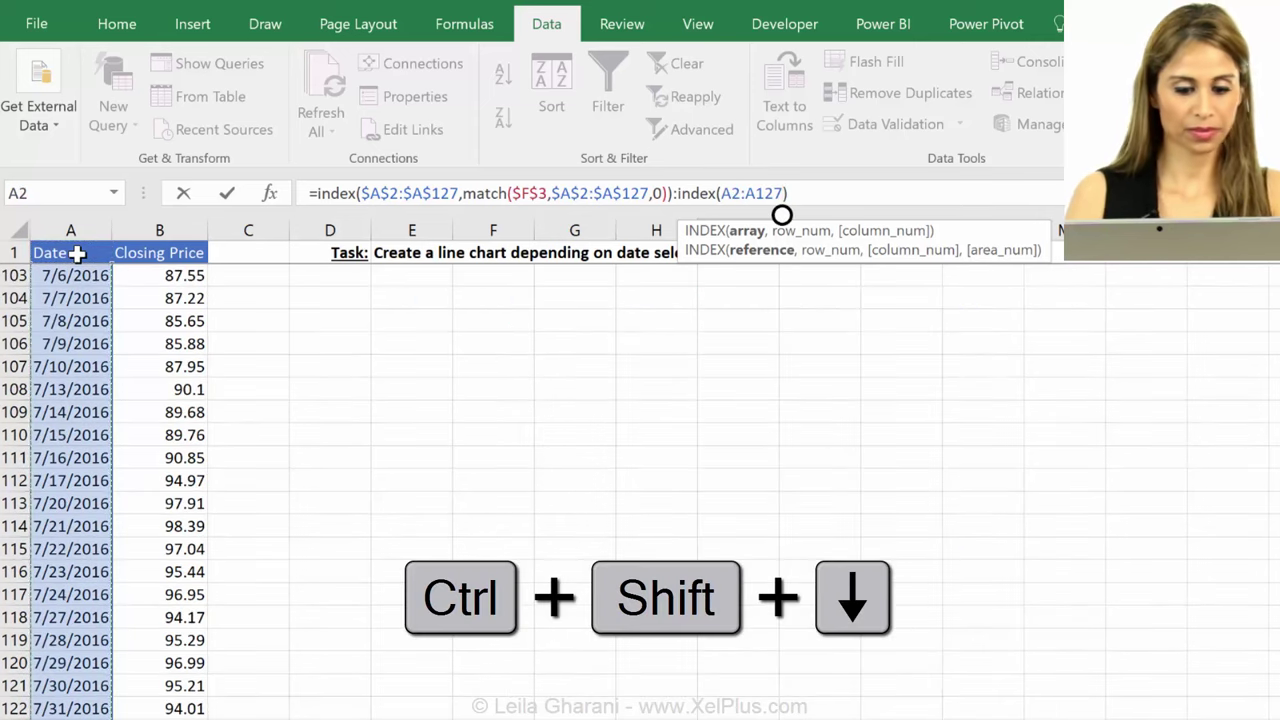
pyautogui.press('F4')
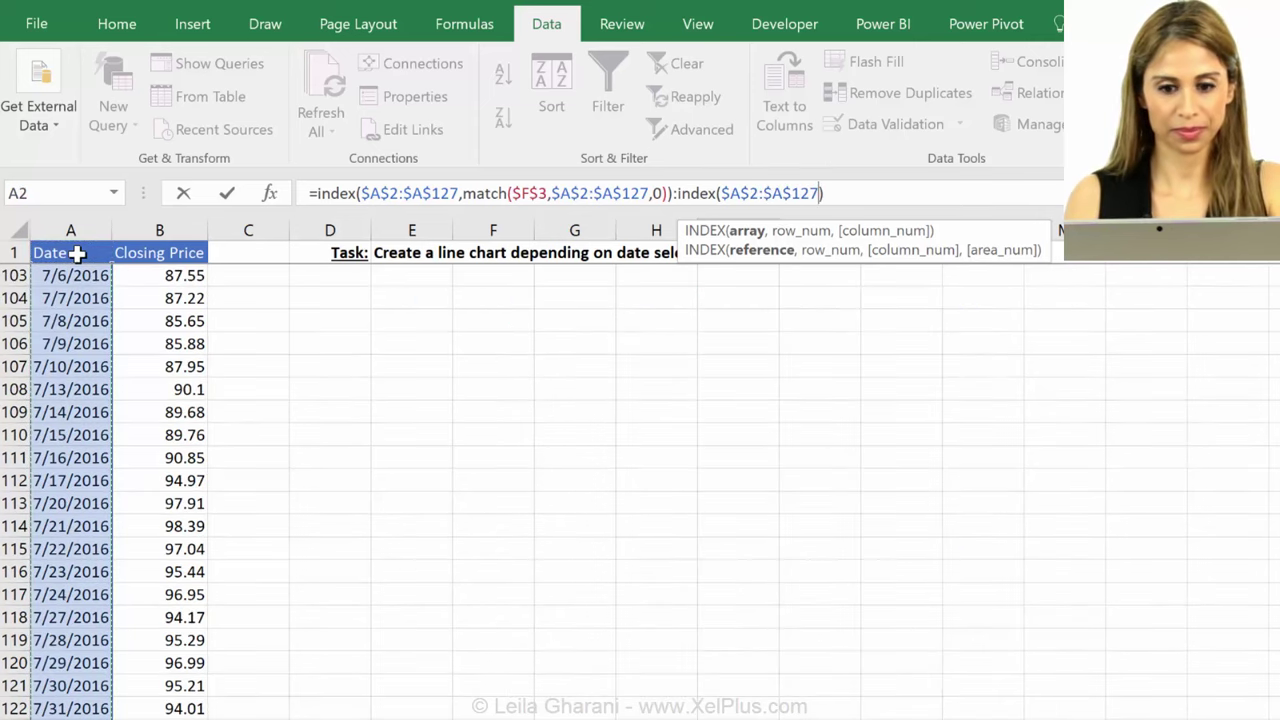
# Add MATCH($F$4,$A$2:$A$127,0) as its row number and commit the I3 formula.
pyautogui.write(',match')
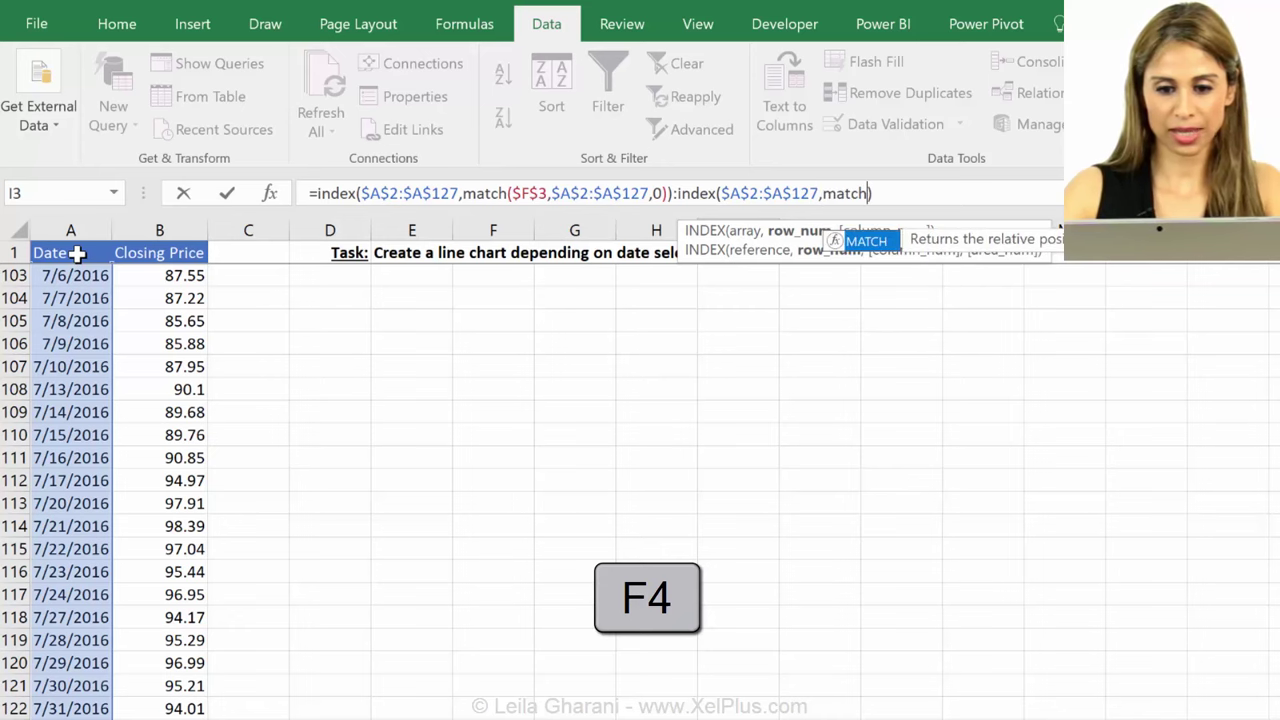
pyautogui.write('(')
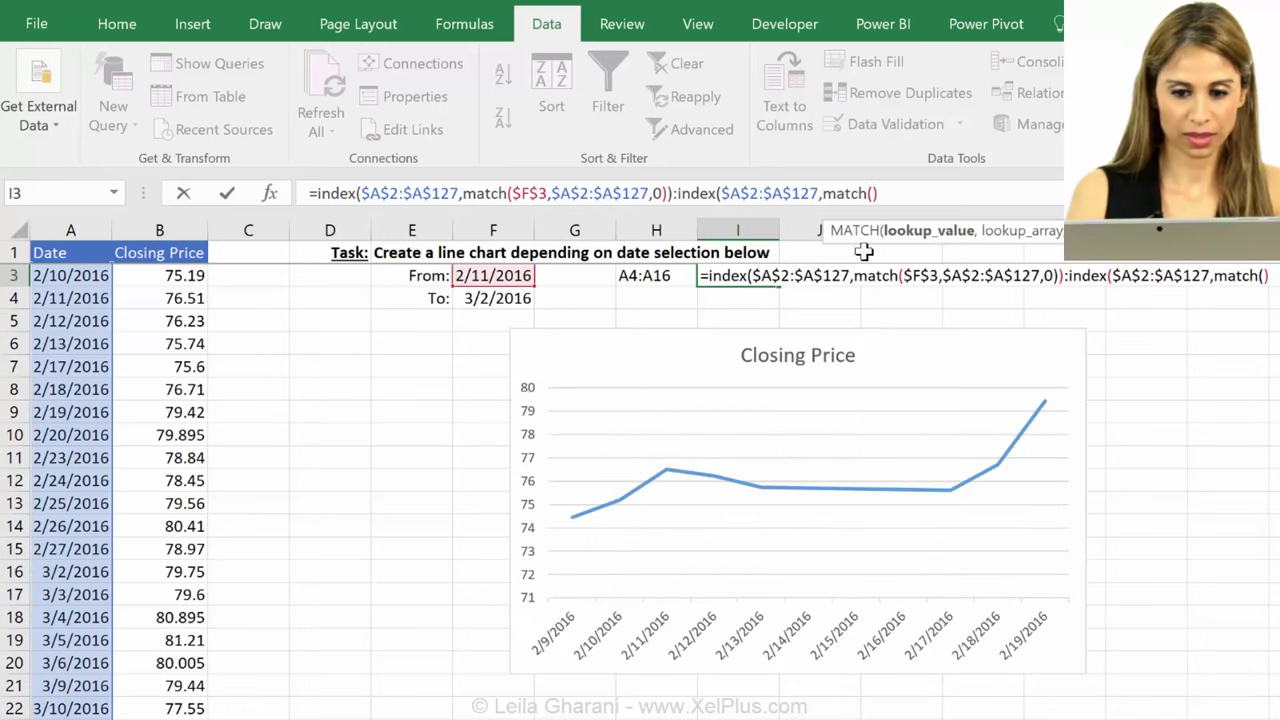
pyautogui.click(513, 301)
pyautogui.write(',')
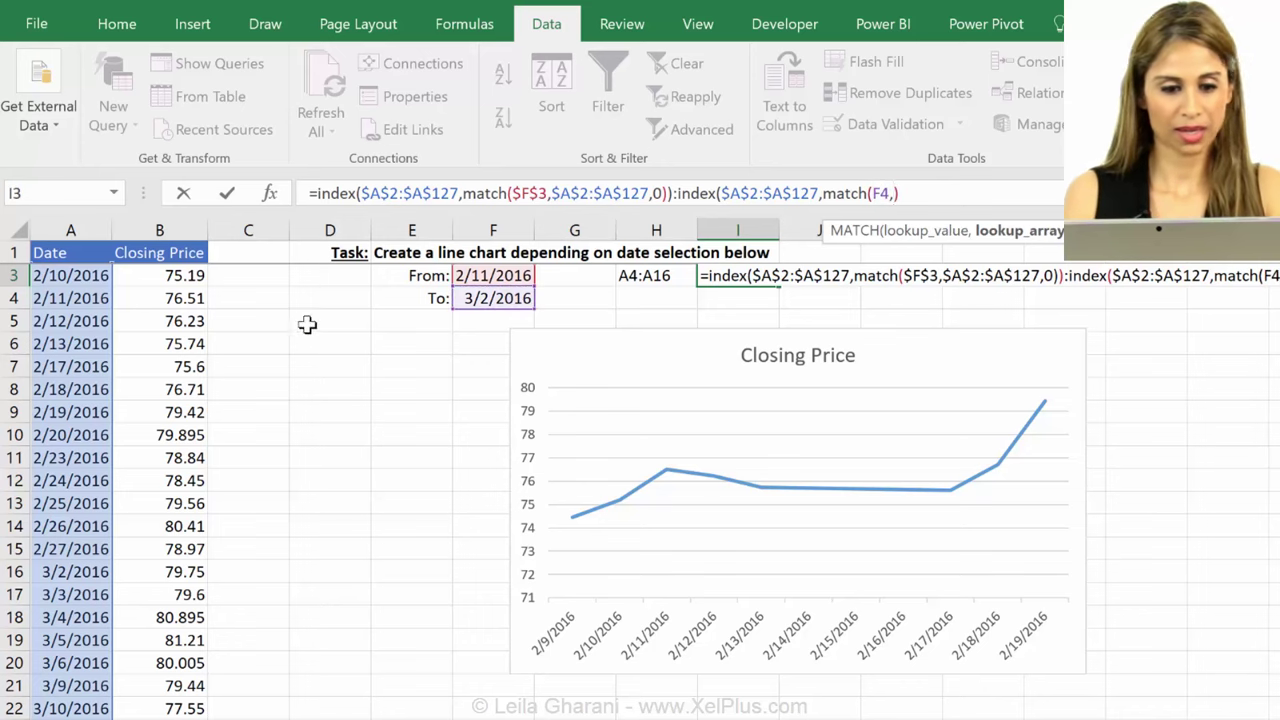
pyautogui.click(72, 276)
pyautogui.press('Up')
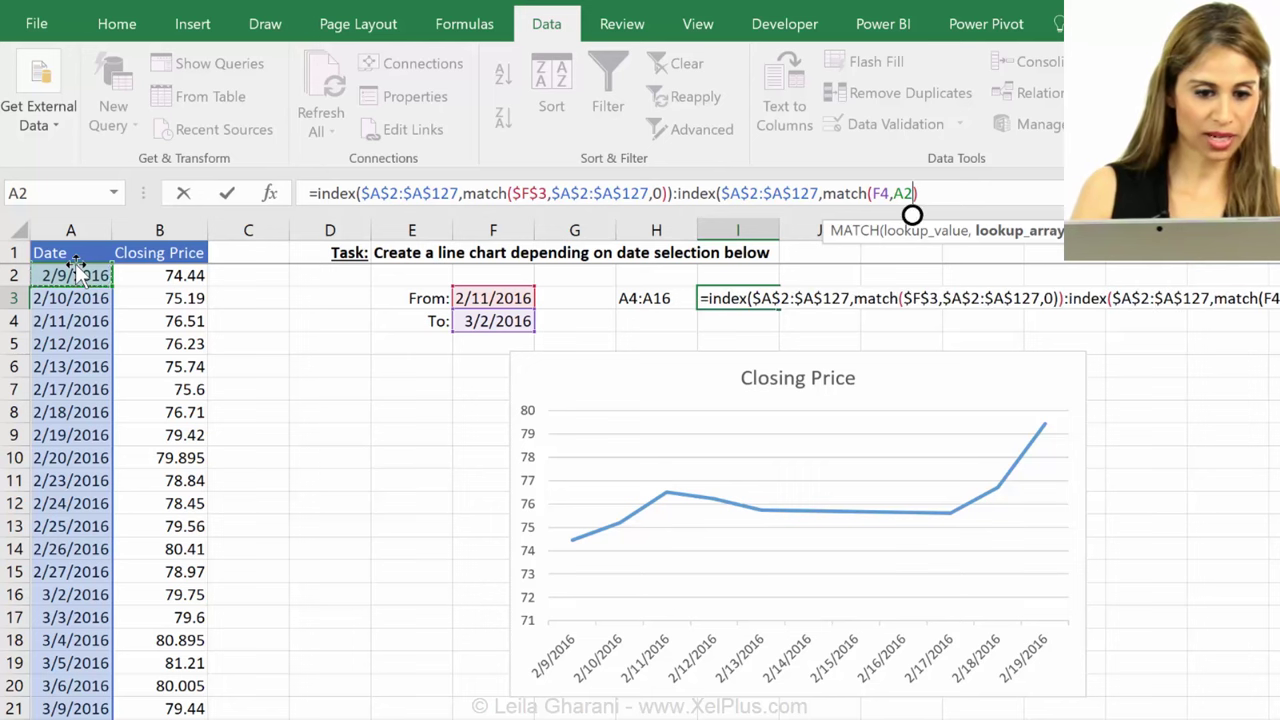
pyautogui.hotkey('ctrl', 'shift', 'Down')
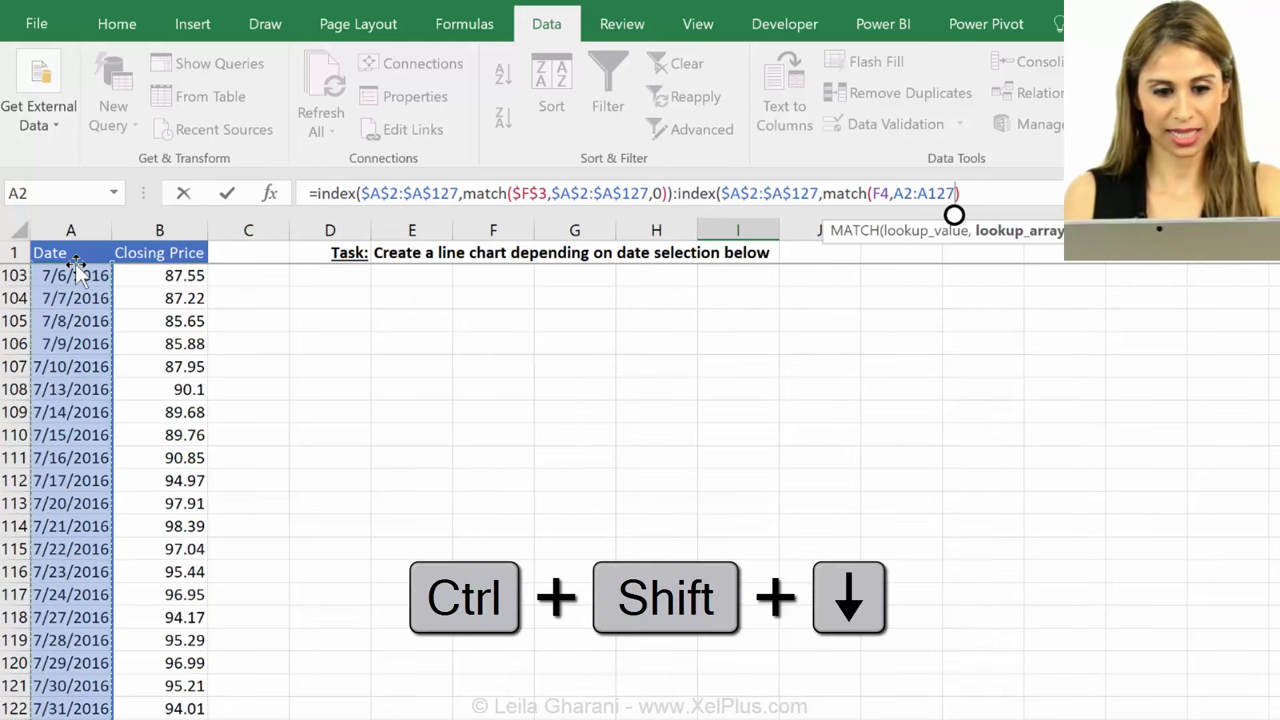
pyautogui.press('F4')
pyautogui.write(',0')
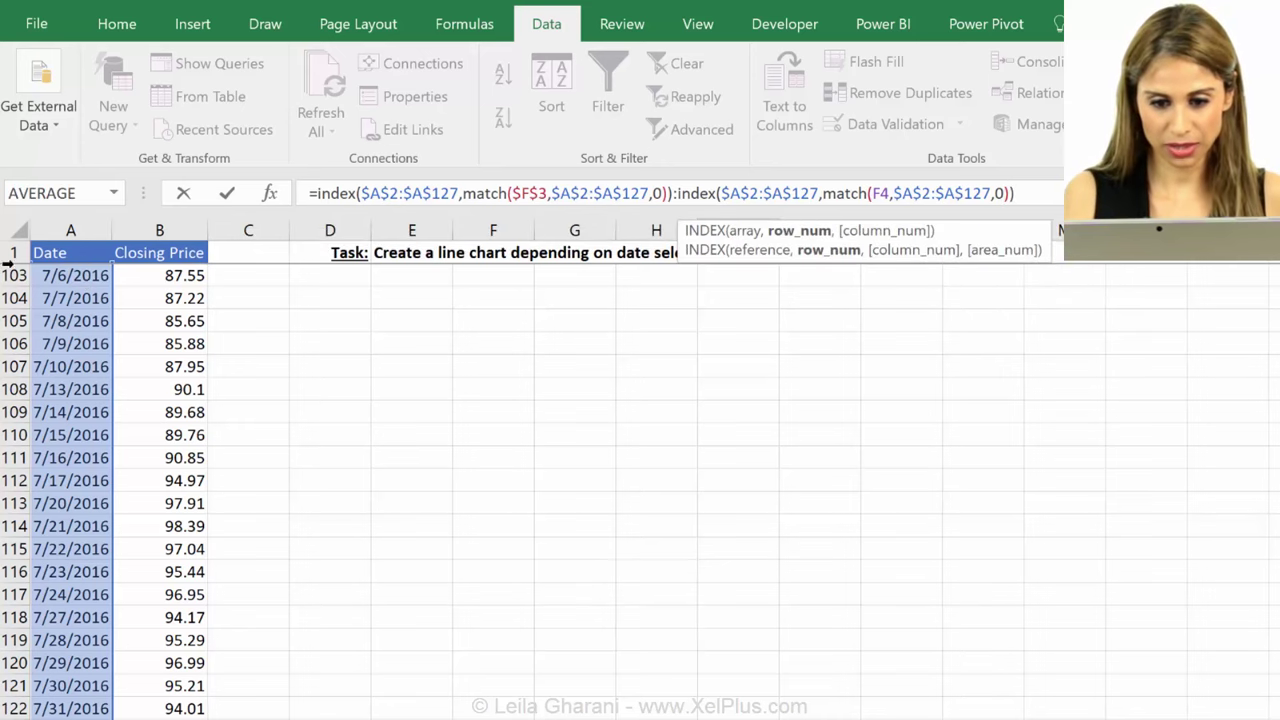
pyautogui.click(874, 193)
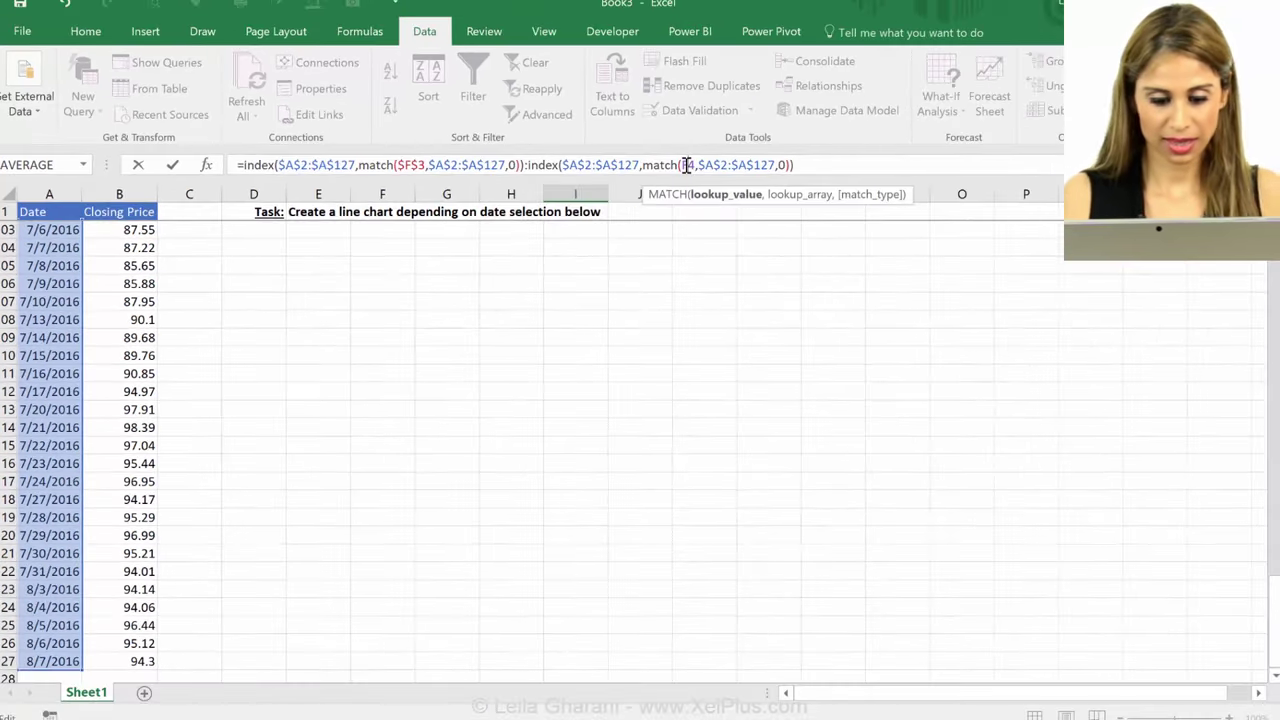
pyautogui.press('F4')
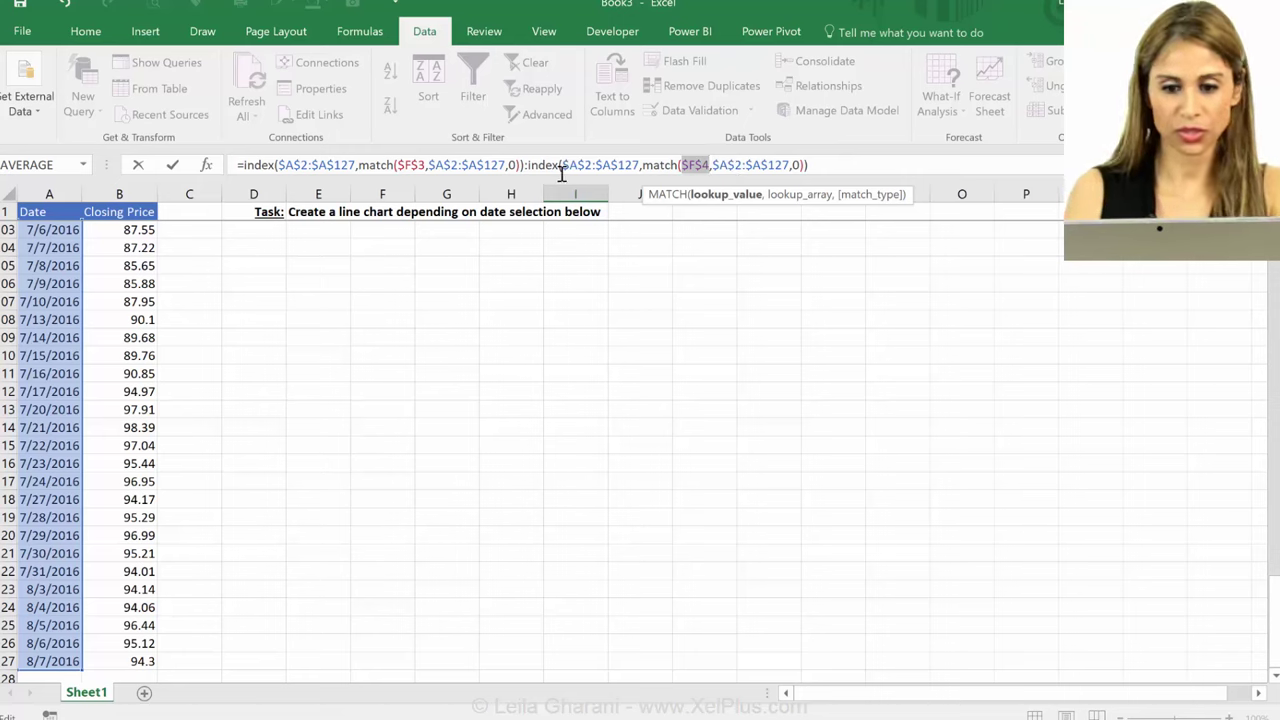
pyautogui.hotkey('ctrl', 'Return')
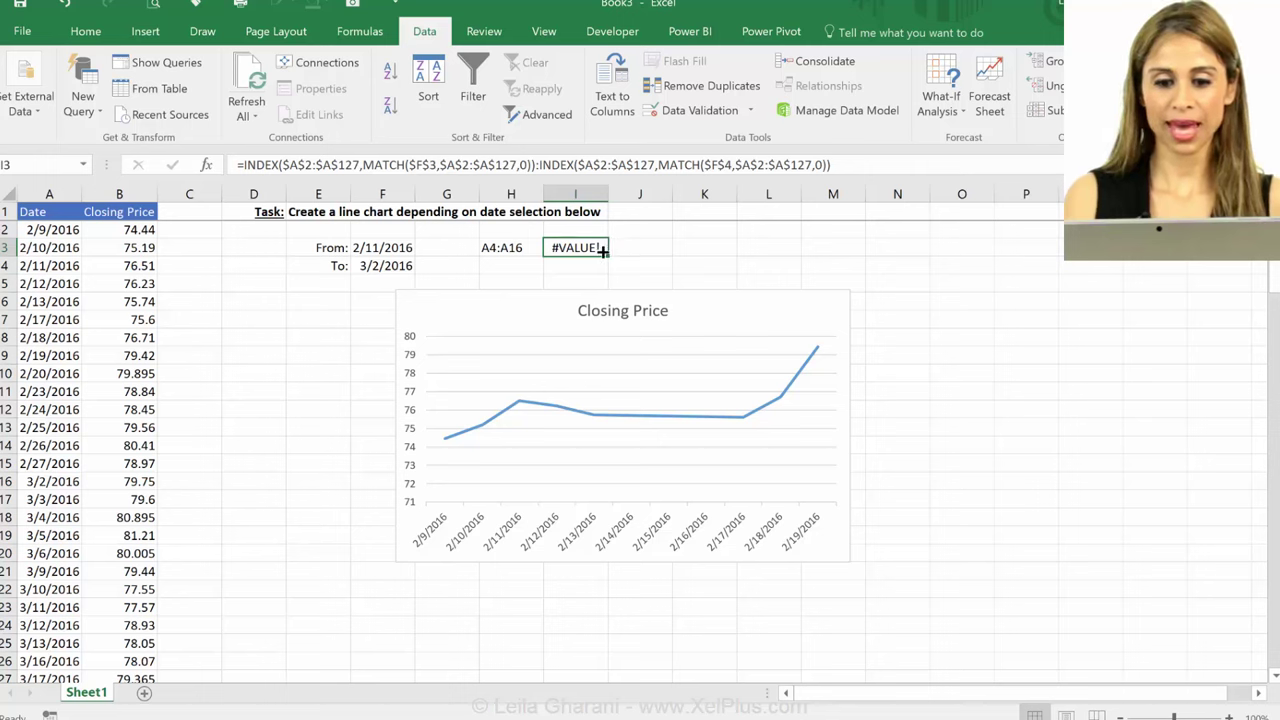
pyautogui.moveTo(840, 165); pyautogui.dragTo(233, 168)
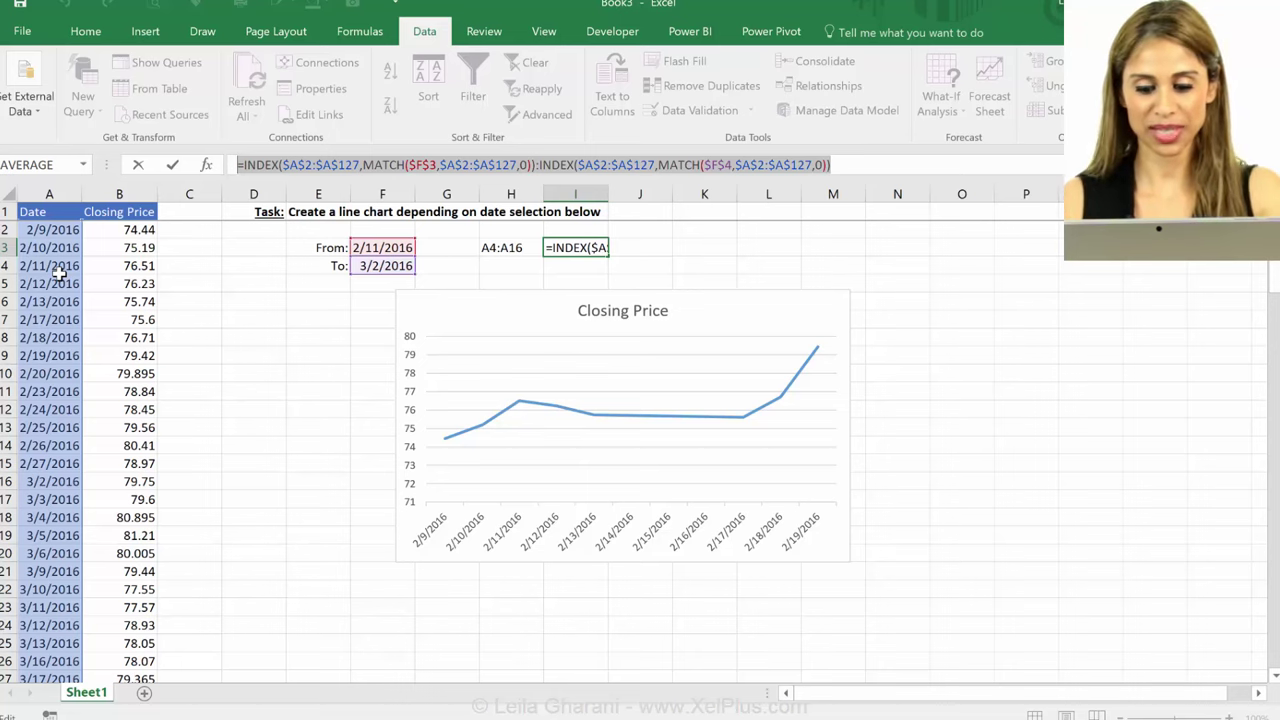
pyautogui.press('F9')
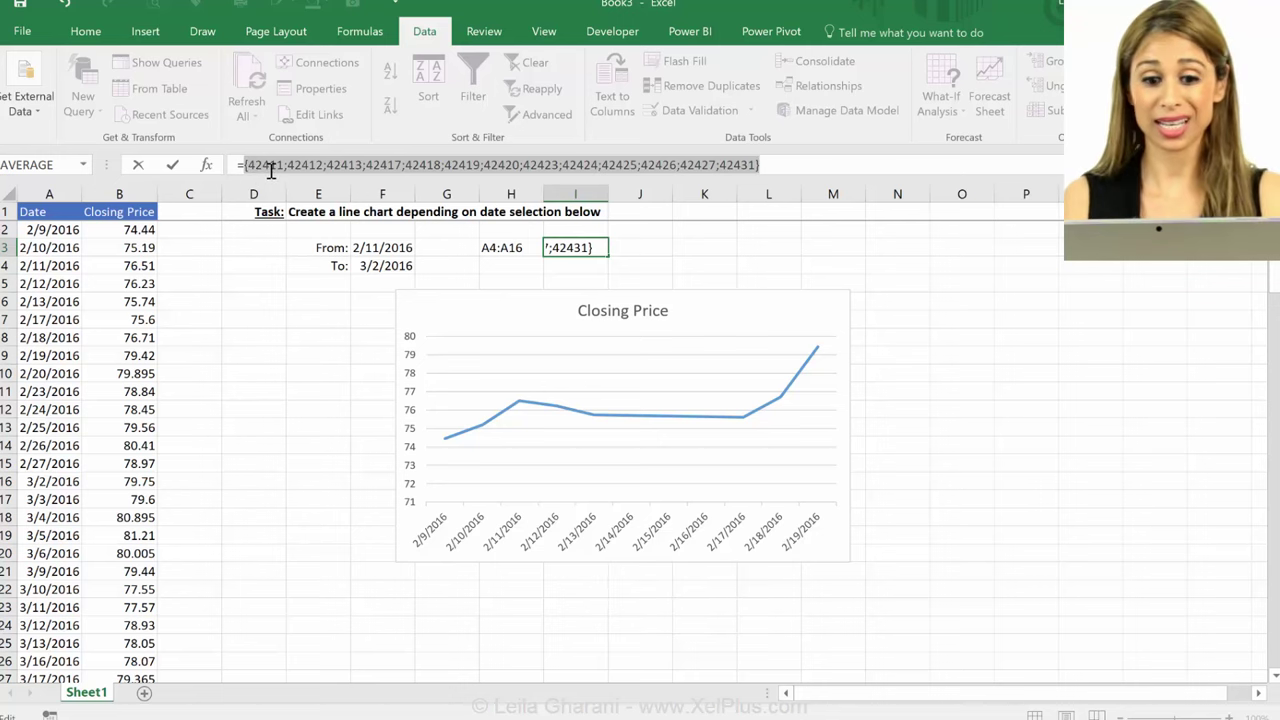
pyautogui.press('Escape')
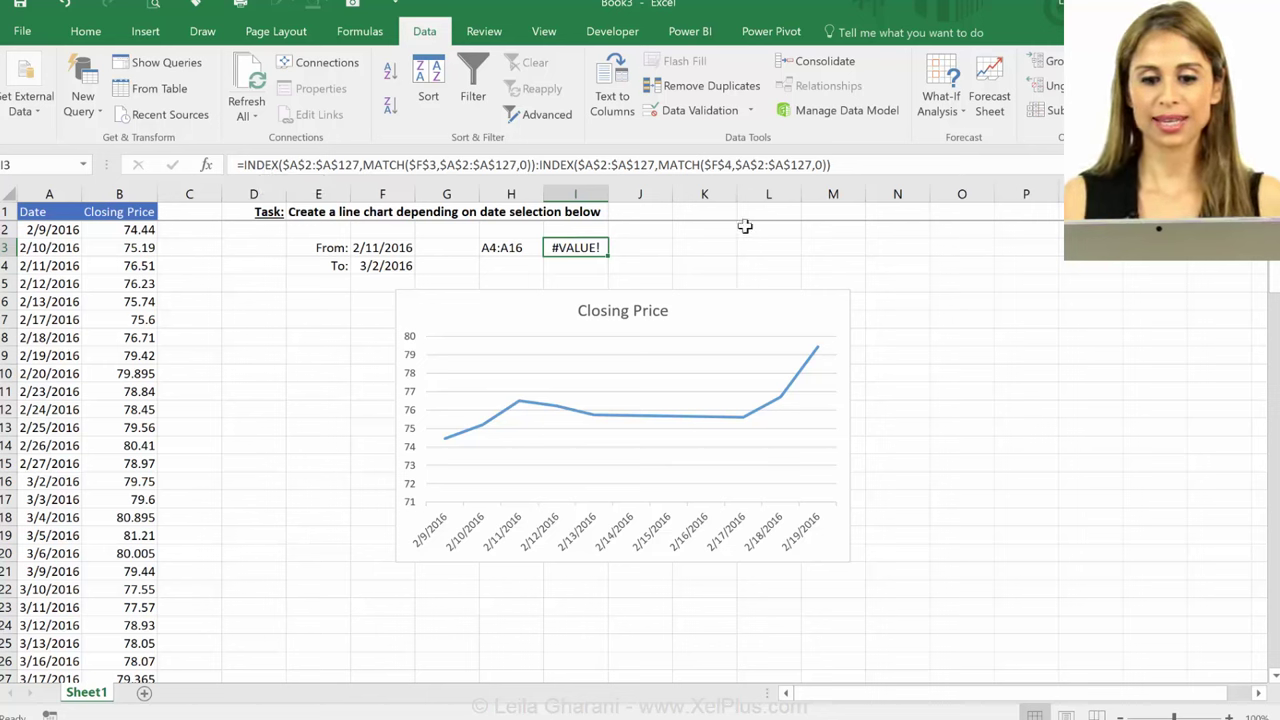
# Copy the I3 date-range formula text into cell I4's formula bar.
pyautogui.click(832, 166)
pyautogui.hotkey('shift', 'Home')
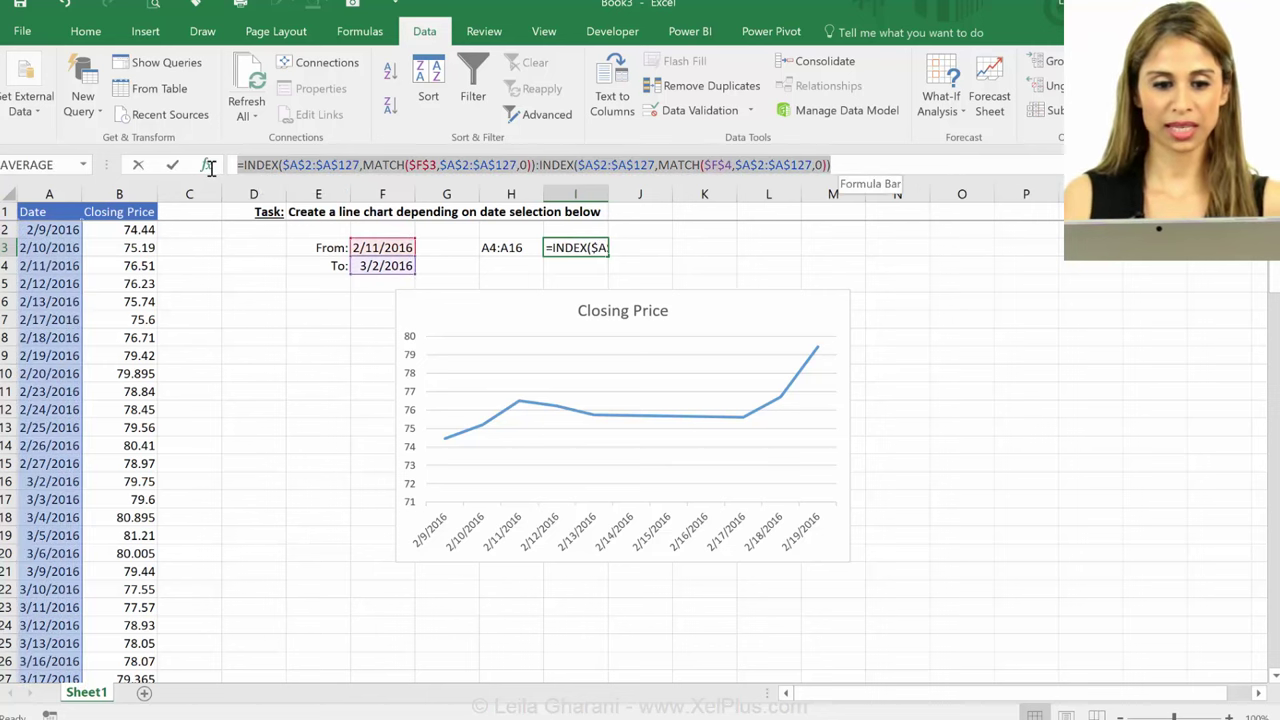
pyautogui.hotkey('ctrl', 'c')
pyautogui.press('Escape')
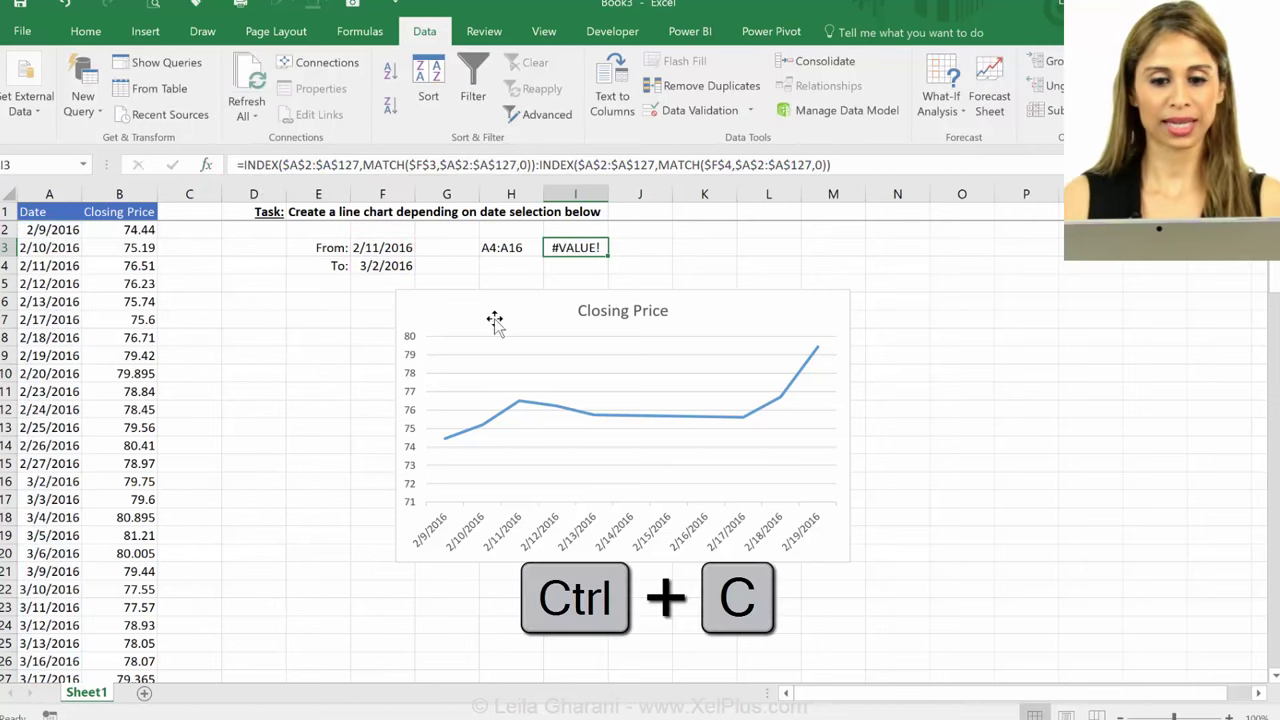
pyautogui.click(556, 258)
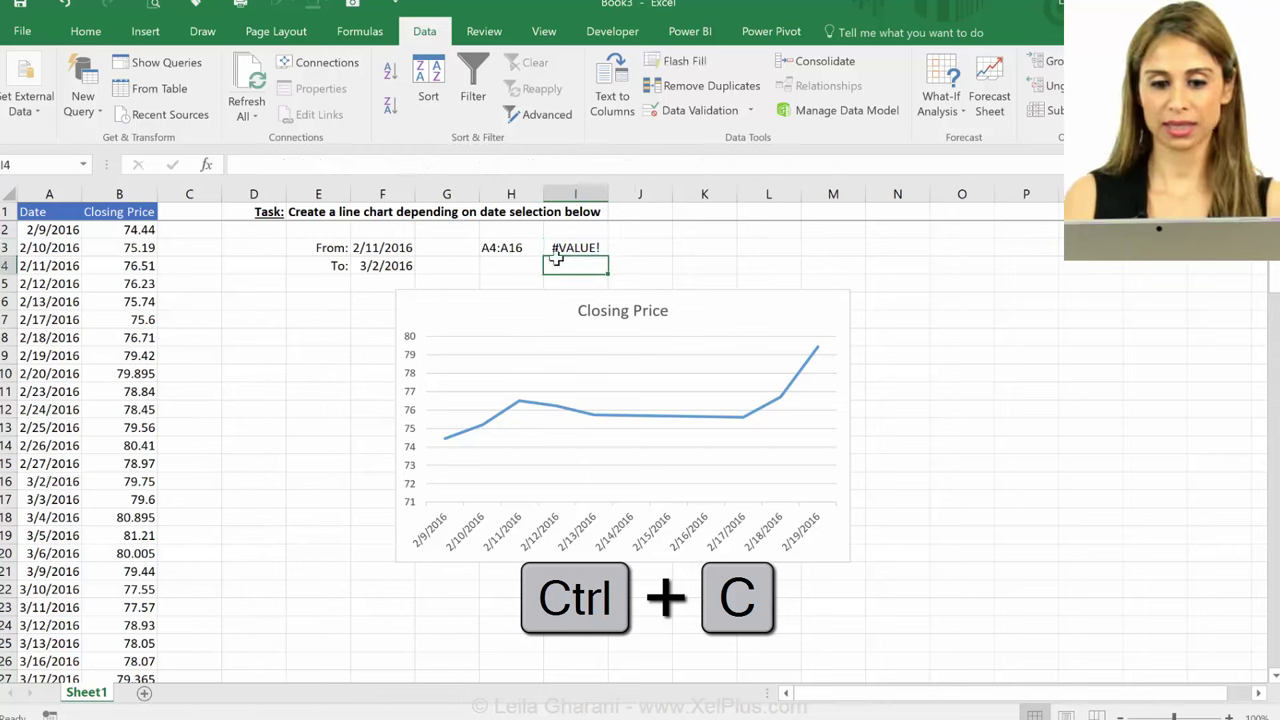
pyautogui.click(370, 164)
pyautogui.hotkey('ctrl', 'v')
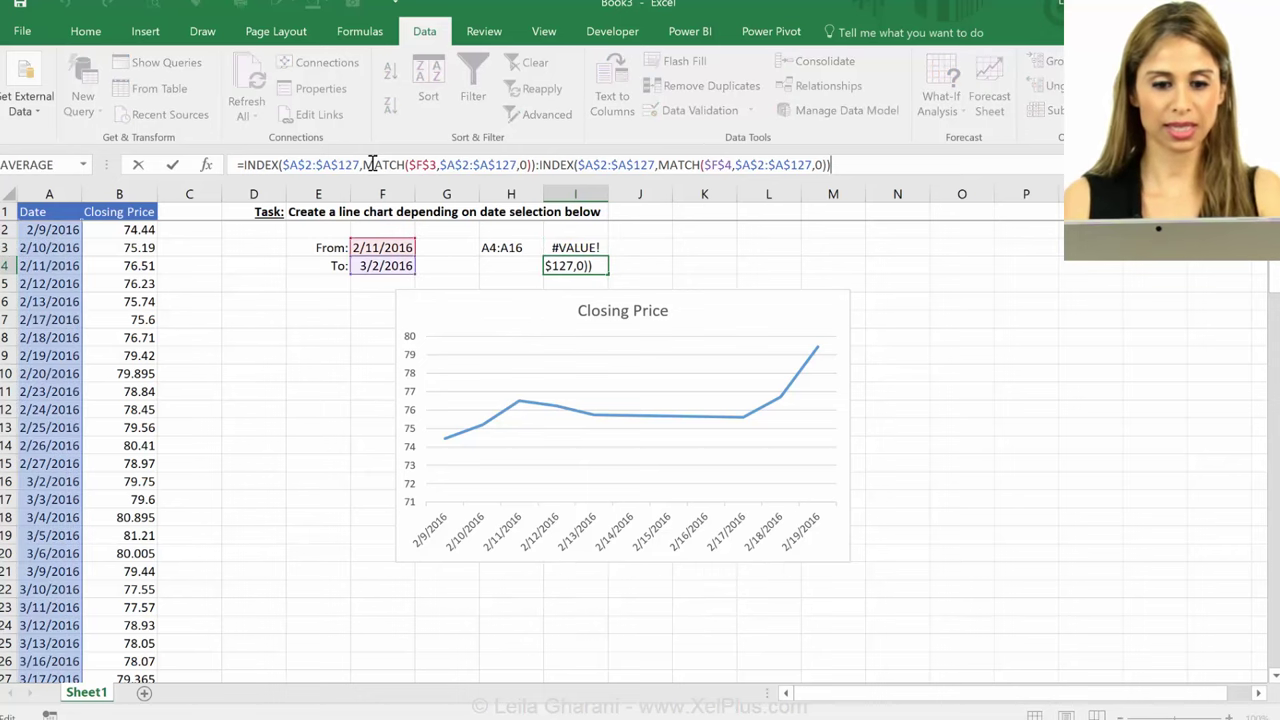
# Change both INDEX ranges in I4 to $B$2:$B$127 and commit the formula.
pyautogui.click(298, 165)
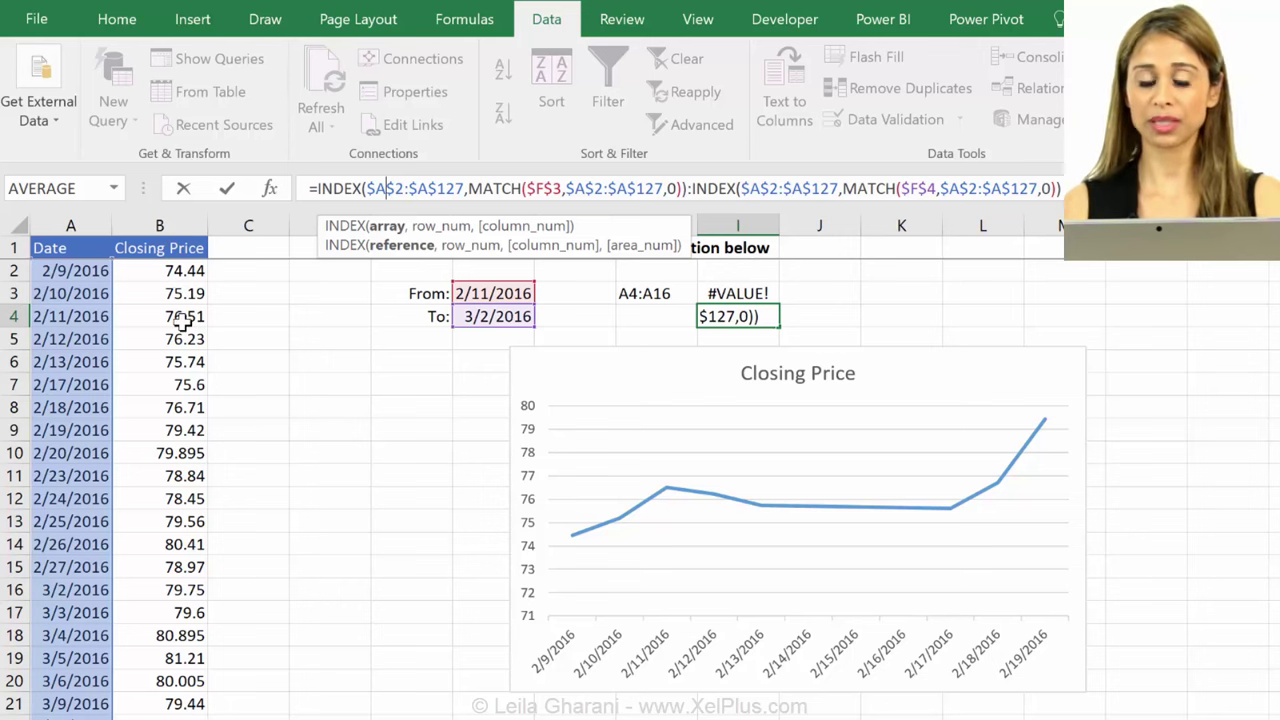
pyautogui.press('BackSpace')
pyautogui.write('b')
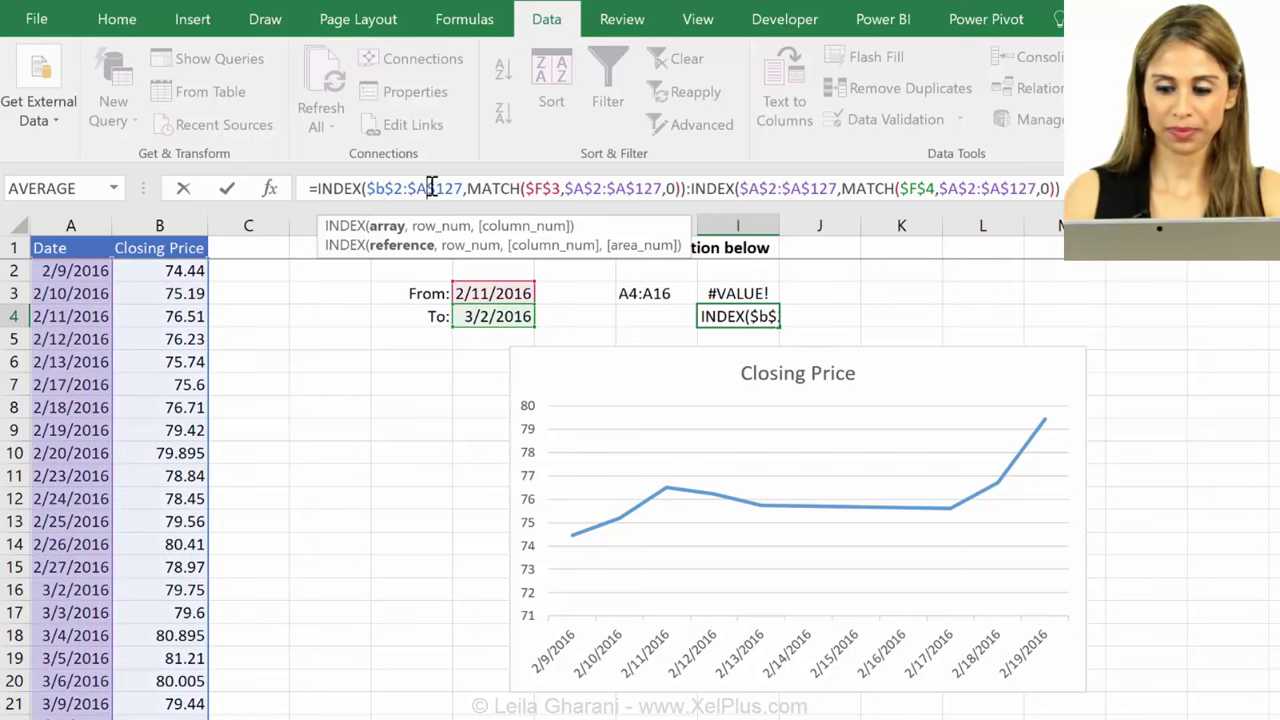
pyautogui.click(432, 188)
pyautogui.press('BackSpace')
pyautogui.write('b')
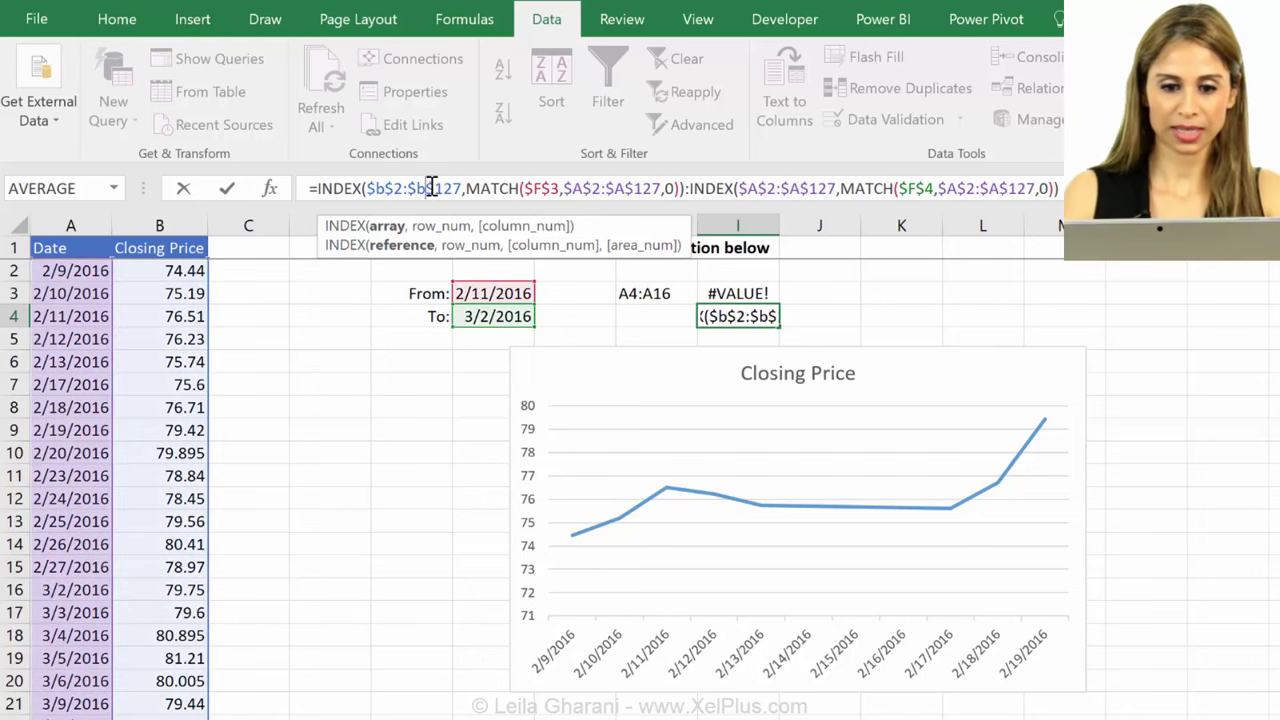
pyautogui.click(769, 188)
pyautogui.press('BackSpace')
pyautogui.write('b')
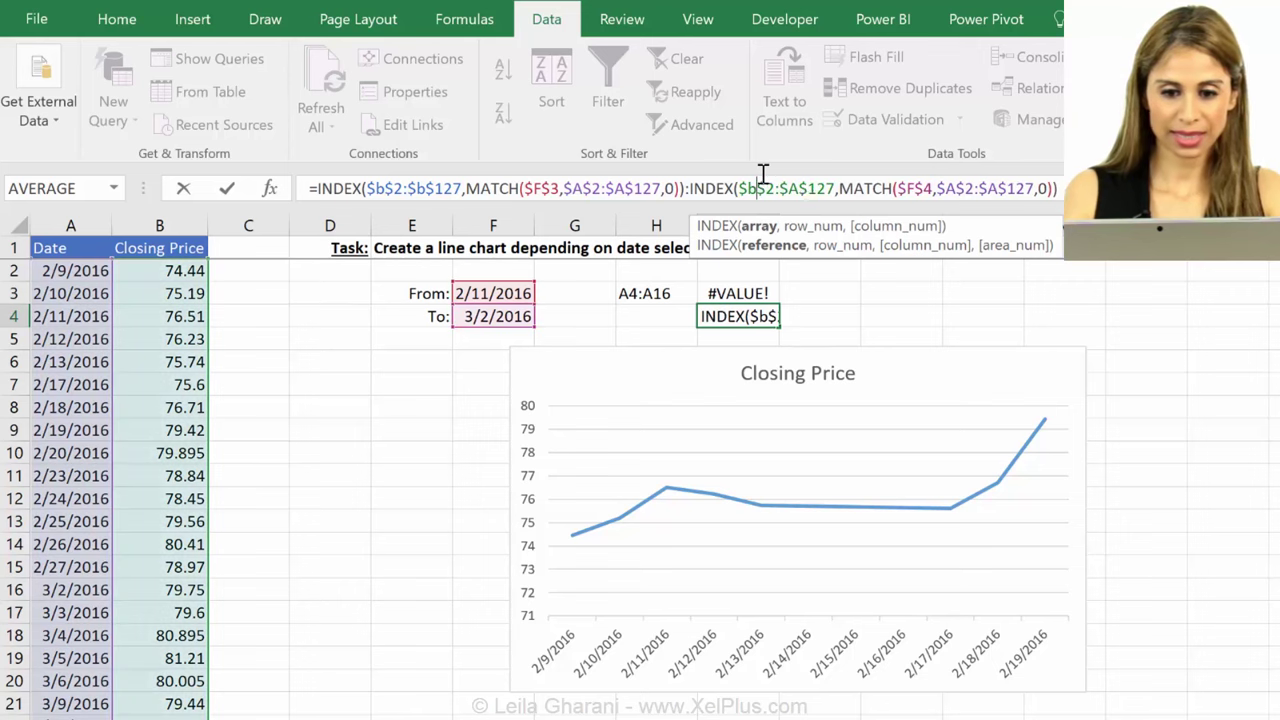
pyautogui.click(797, 188)
pyautogui.press('BackSpace')
pyautogui.write('b')
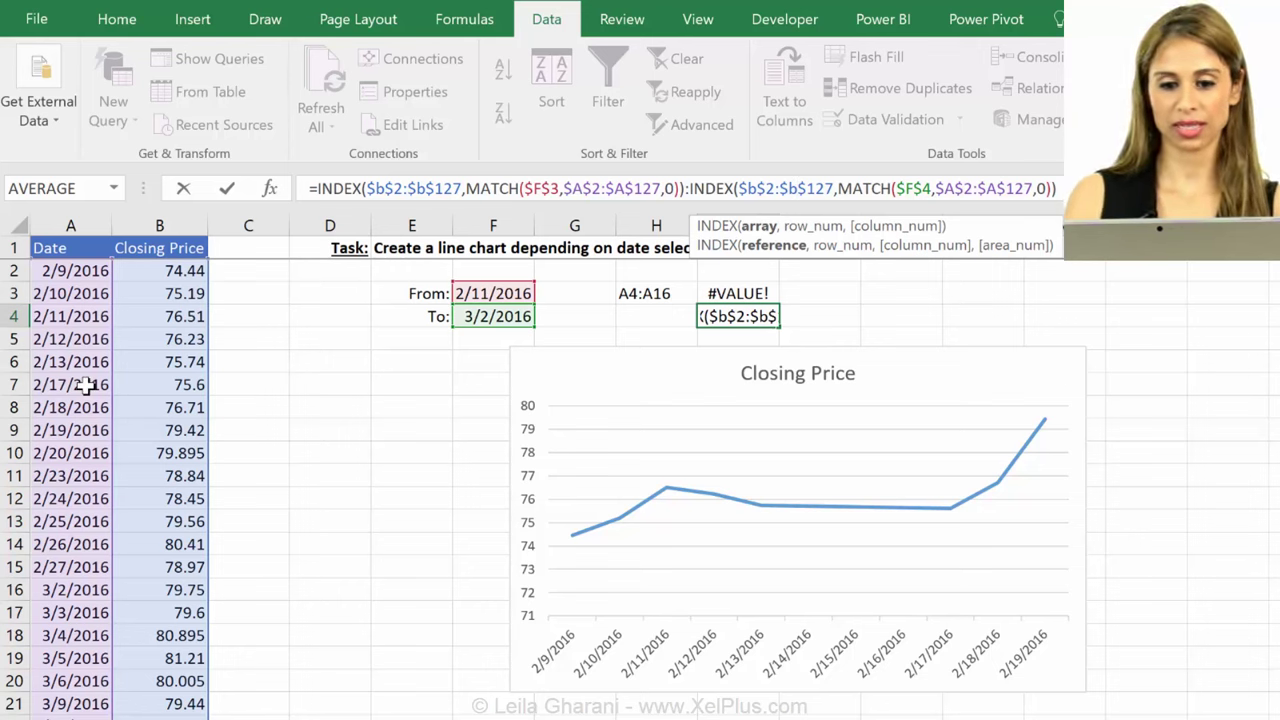
pyautogui.hotkey('ctrl', 'Return')
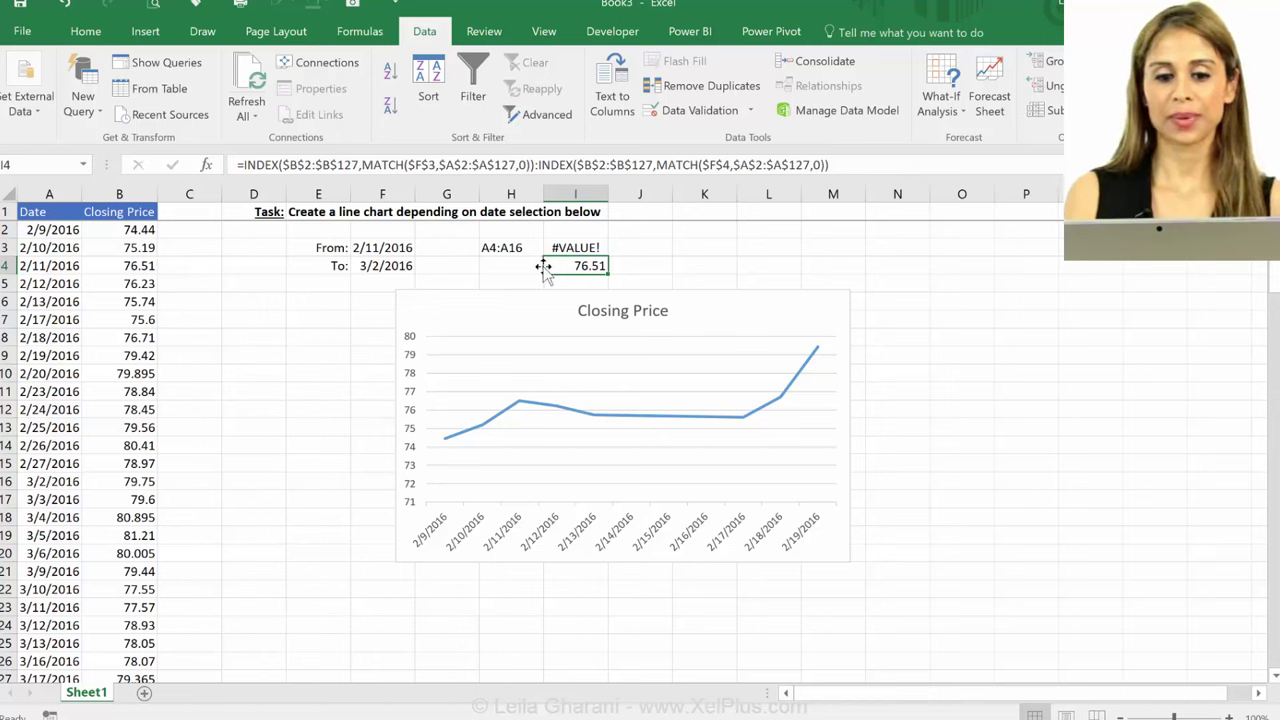
# Preview the I4 formula's returned closing prices with F9, then discard the evaluation.
pyautogui.click(855, 166)
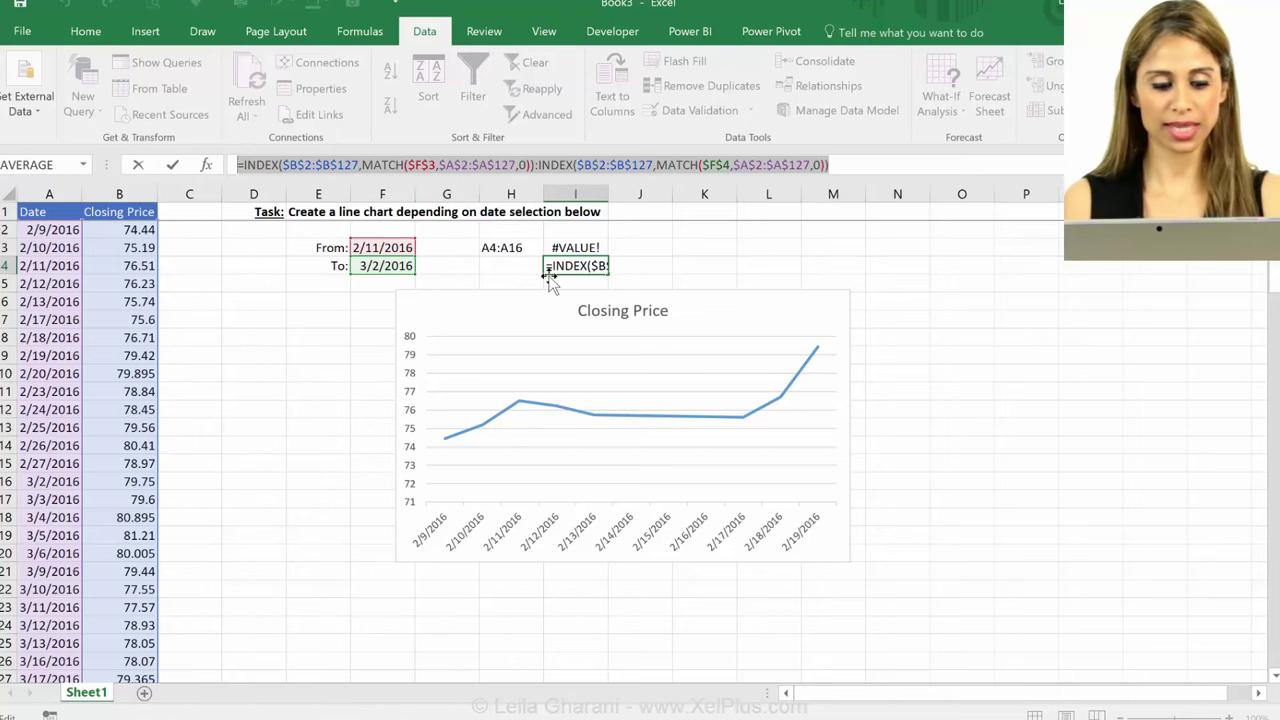
pyautogui.press('F9')
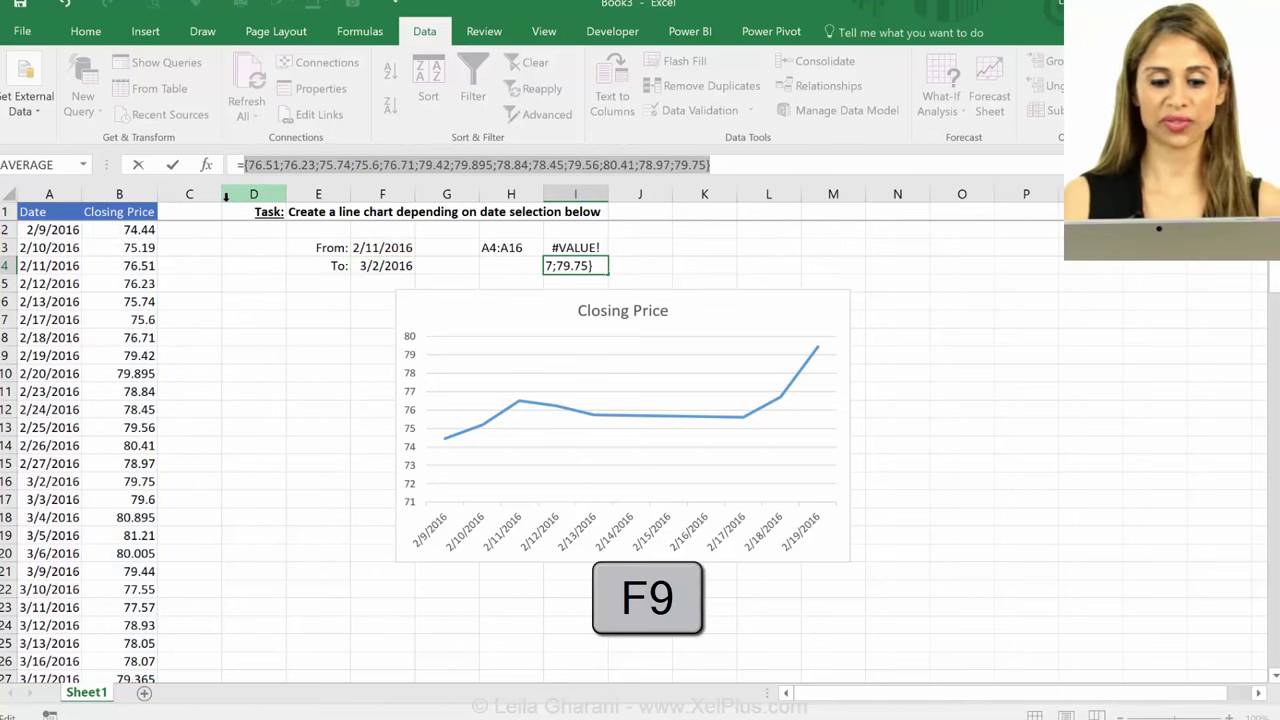
pyautogui.press('Escape')
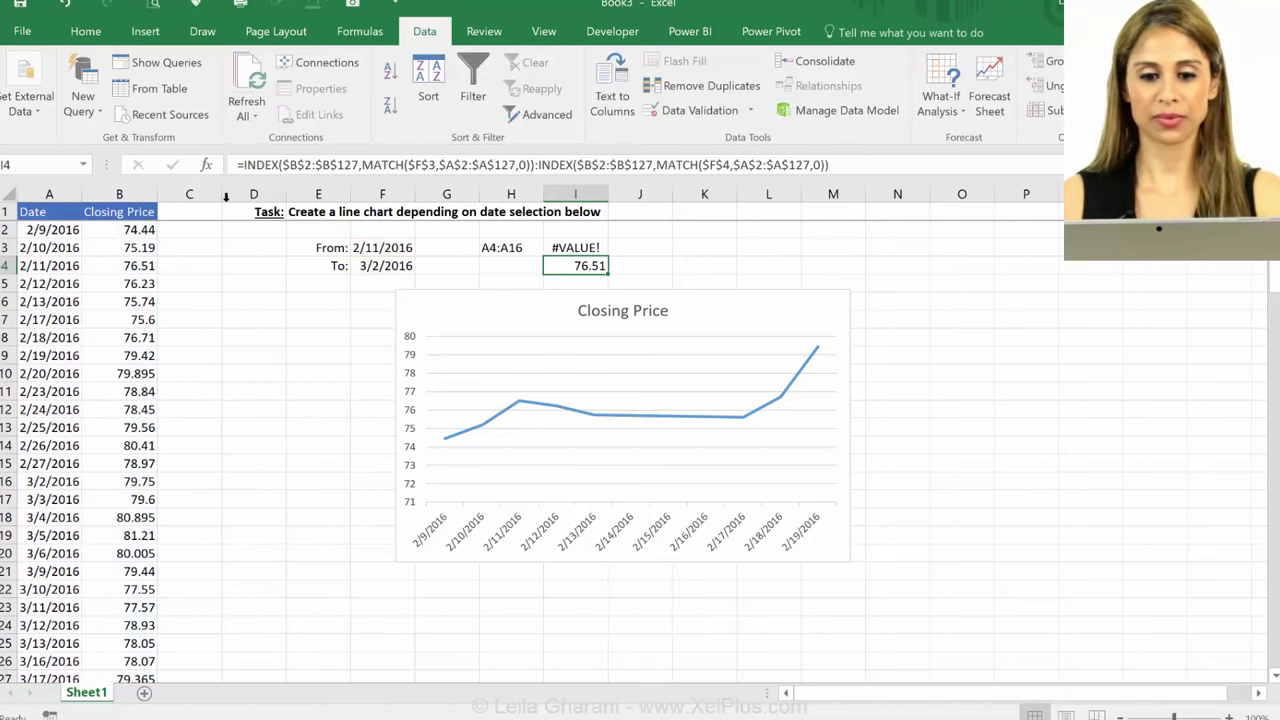
# Define the name mydate referring to the copied I3 date-range INDEX:INDEX formula.
pyautogui.click(595, 247)
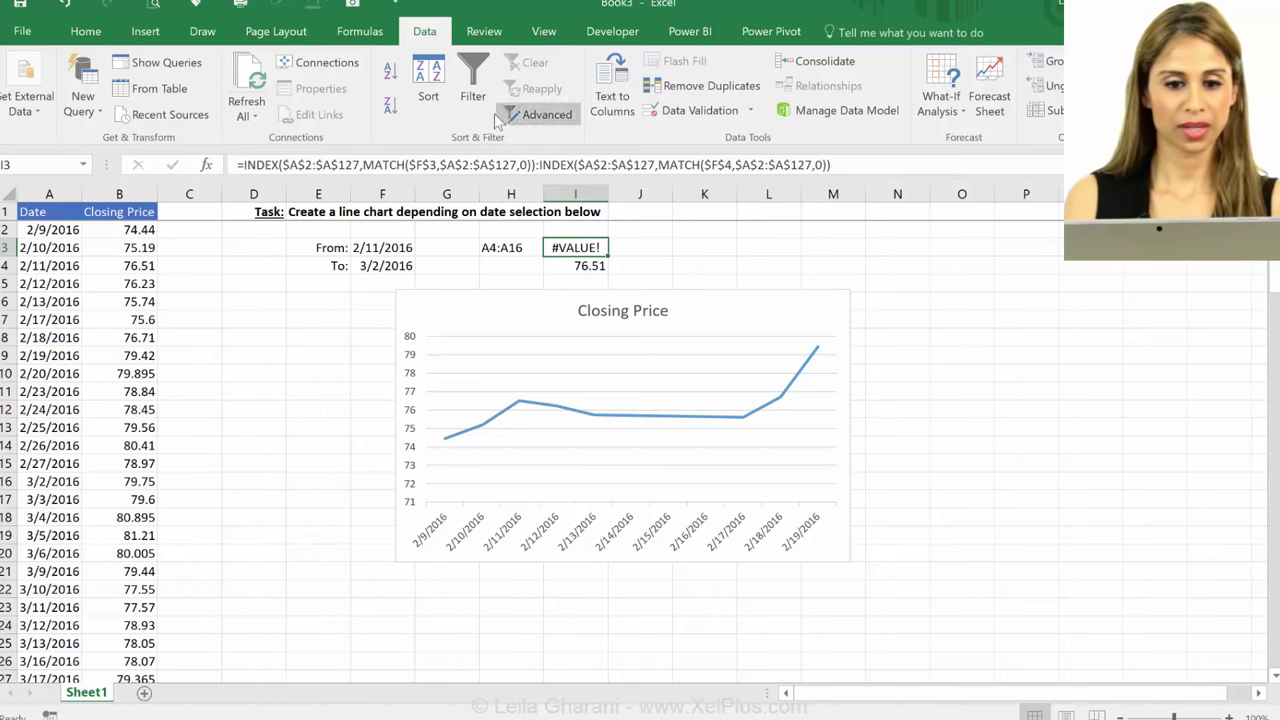
pyautogui.click(360, 31)
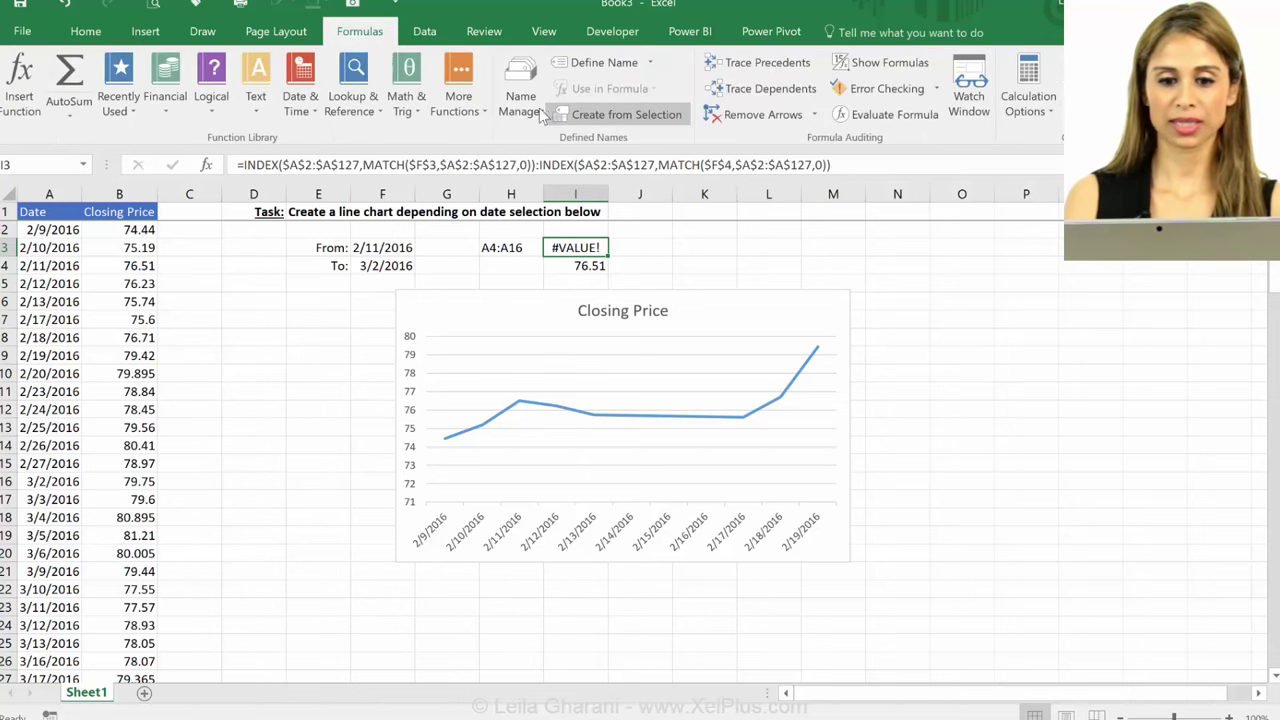
pyautogui.click(535, 106)
pyautogui.click(612, 114)
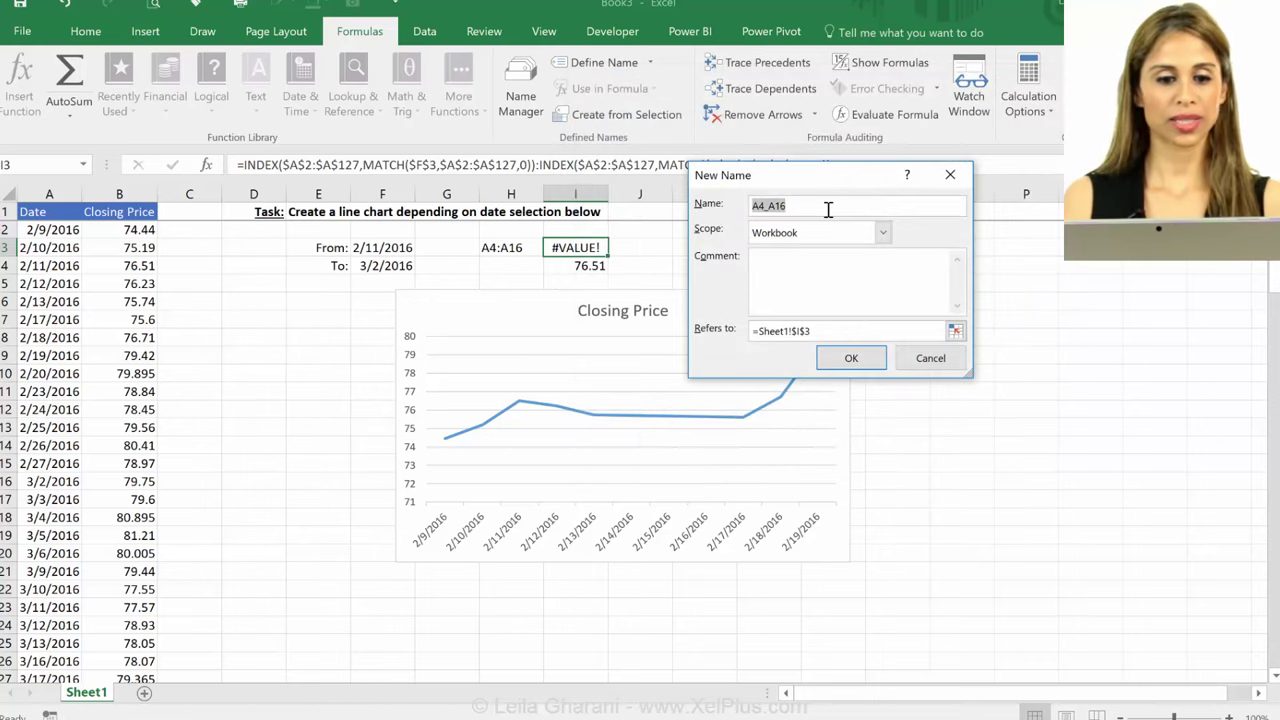
pyautogui.write('mydate')
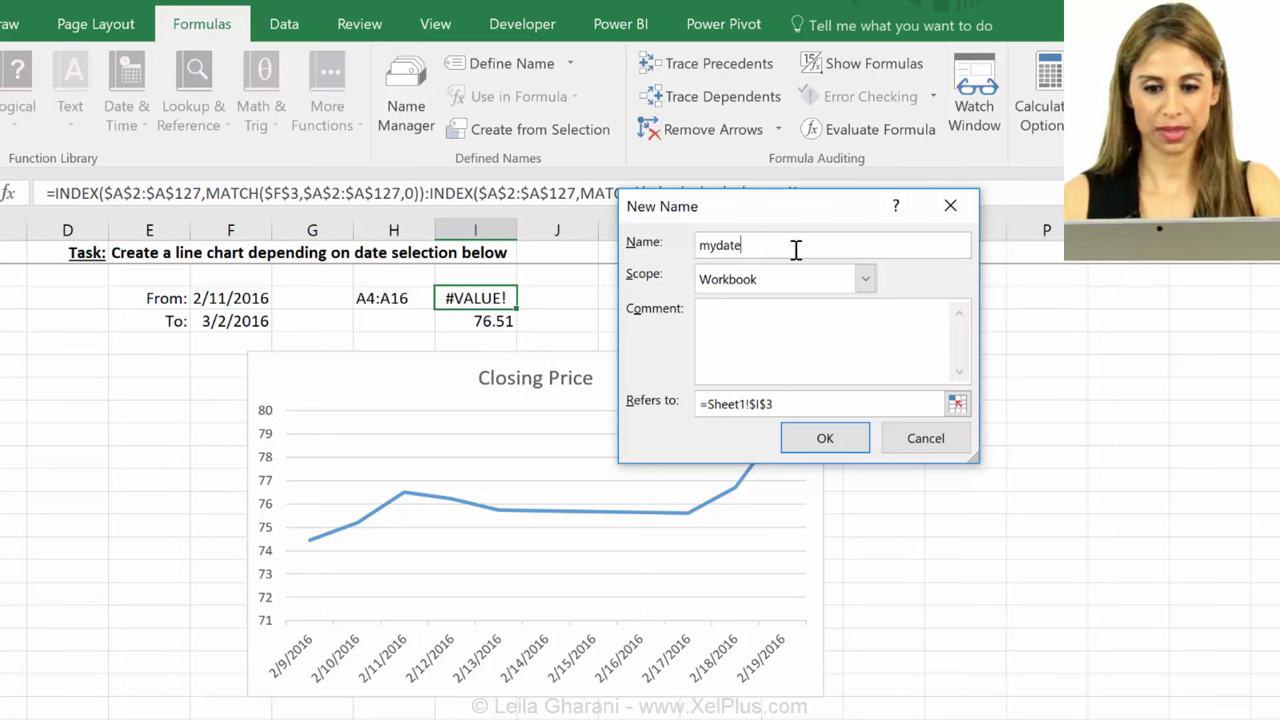
pyautogui.moveTo(785, 400); pyautogui.dragTo(683, 395)
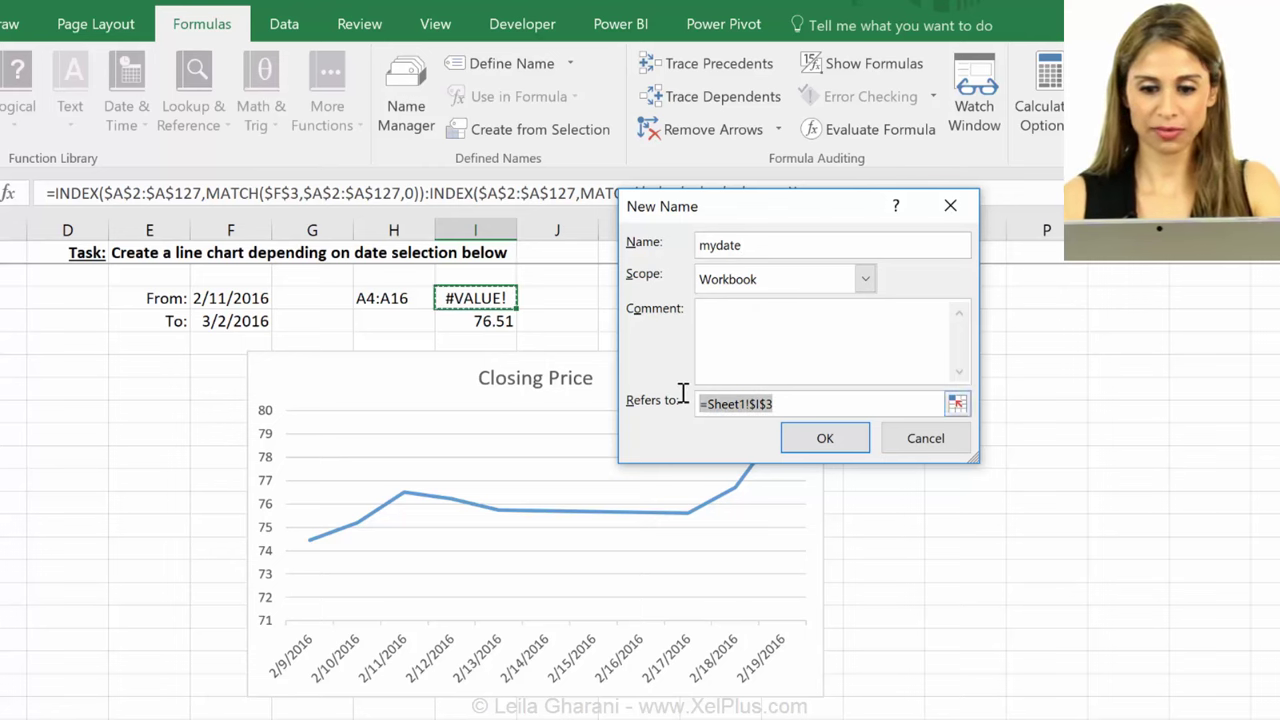
pyautogui.hotkey('ctrl', 'v')
pyautogui.click(825, 436)
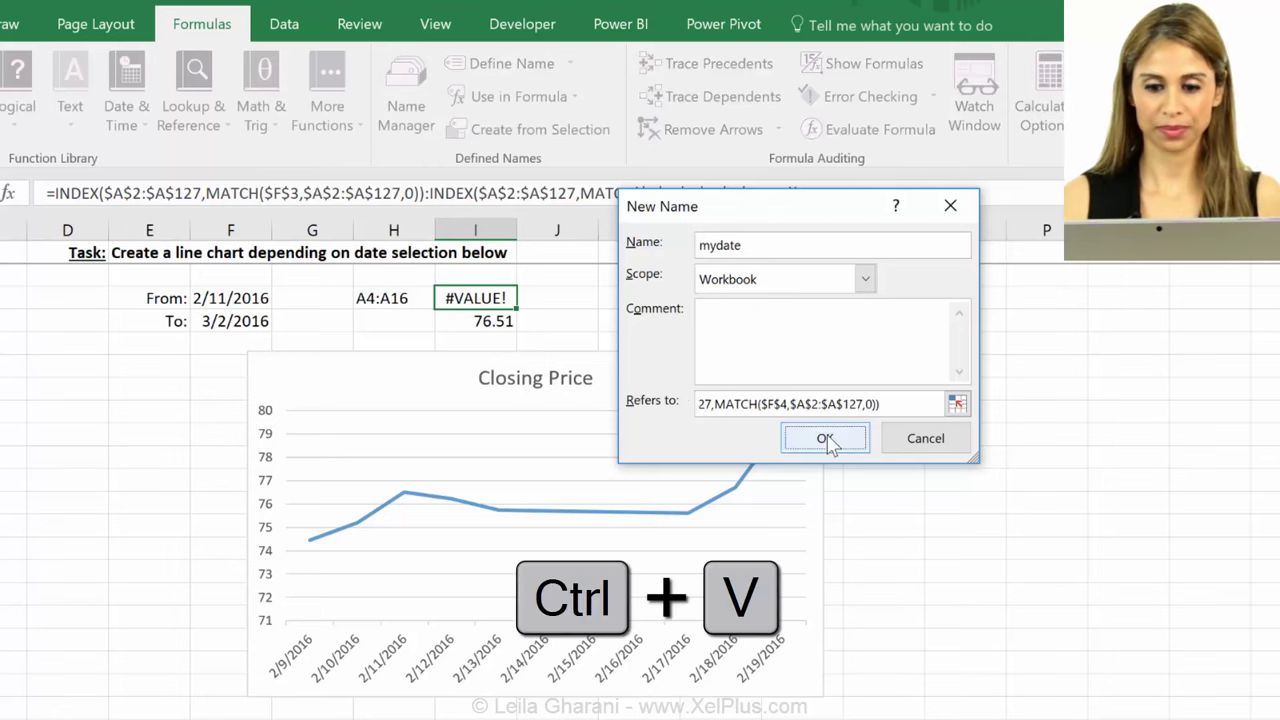
pyautogui.click(604, 511)
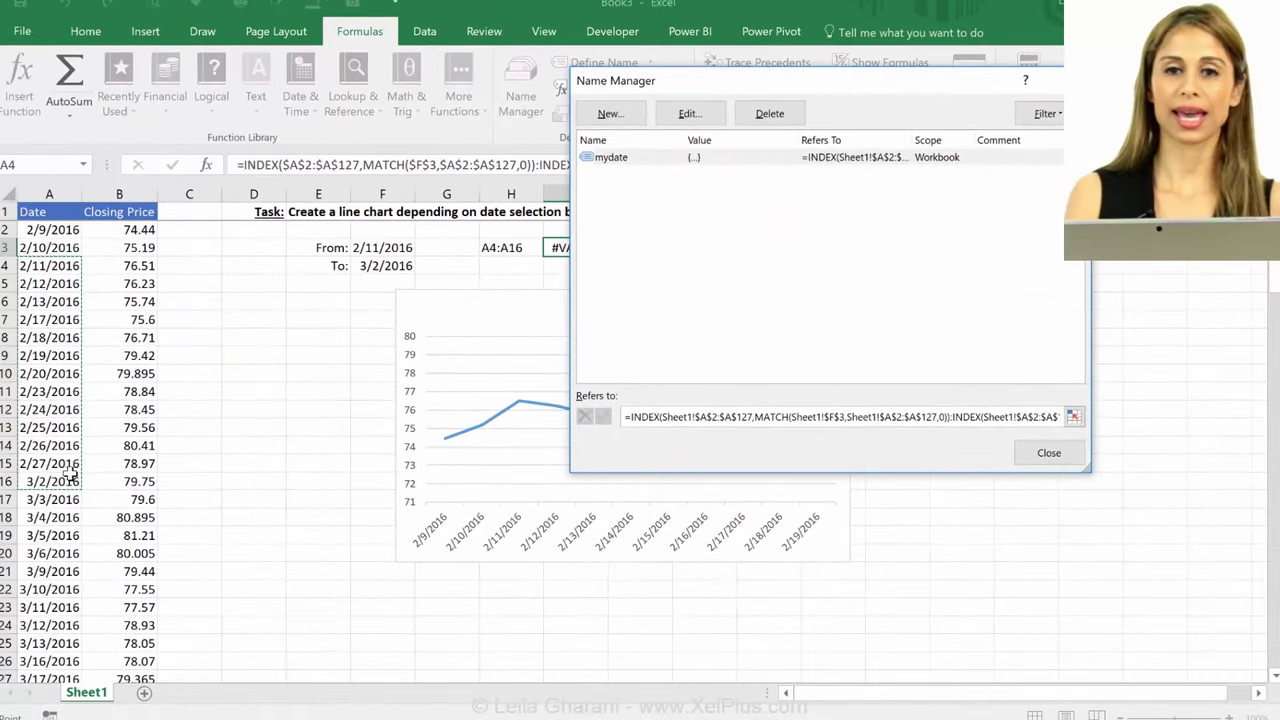
pyautogui.click(1048, 453)
# Copy I4's formula and define the name myvalue referring to it.
pyautogui.click(600, 266)
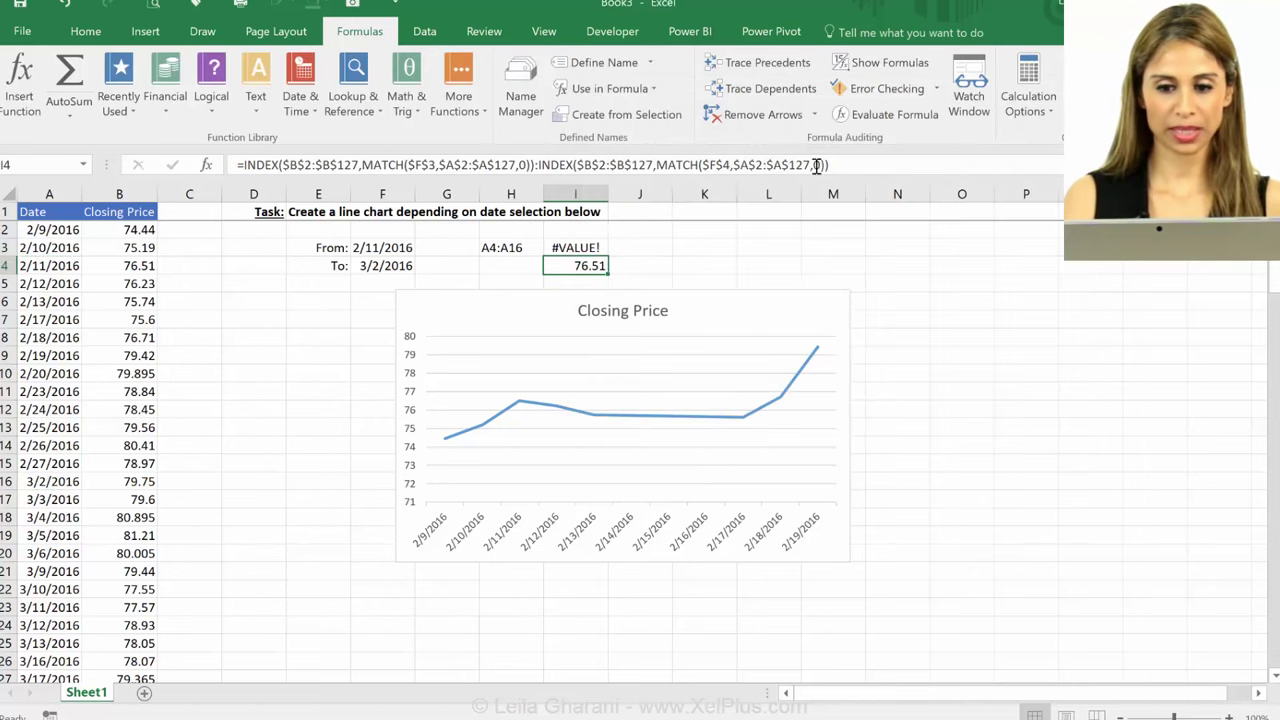
pyautogui.click(812, 165)
pyautogui.moveTo(228, 162); pyautogui.dragTo(222, 162)
pyautogui.hotkey('ctrl', 'c')
pyautogui.press('Escape')
pyautogui.click(520, 95)
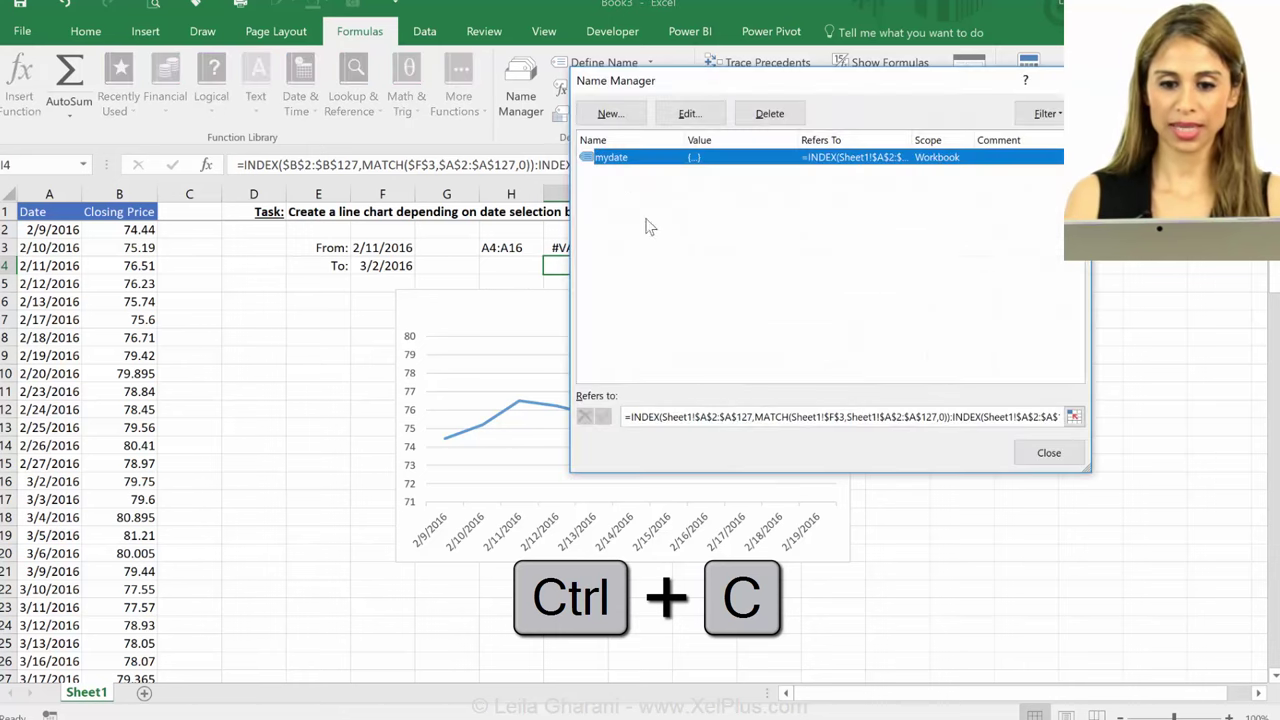
pyautogui.click(610, 113)
pyautogui.write('my')
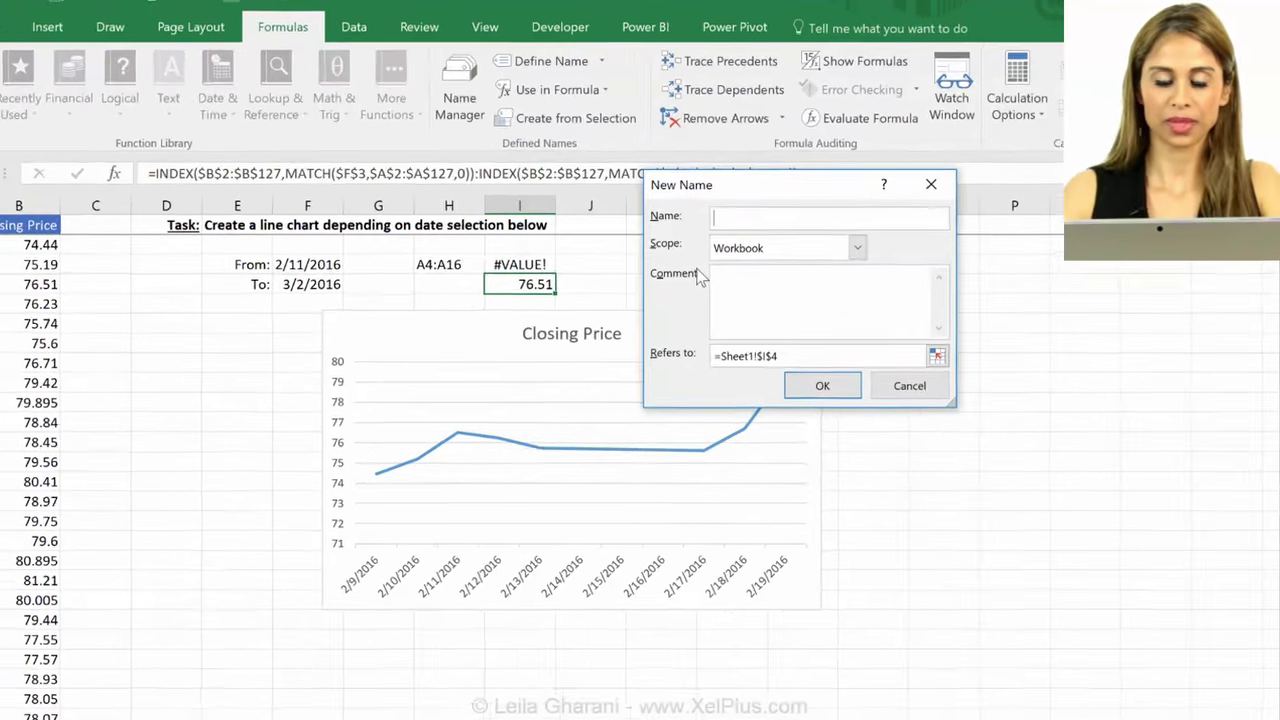
pyautogui.write('value')
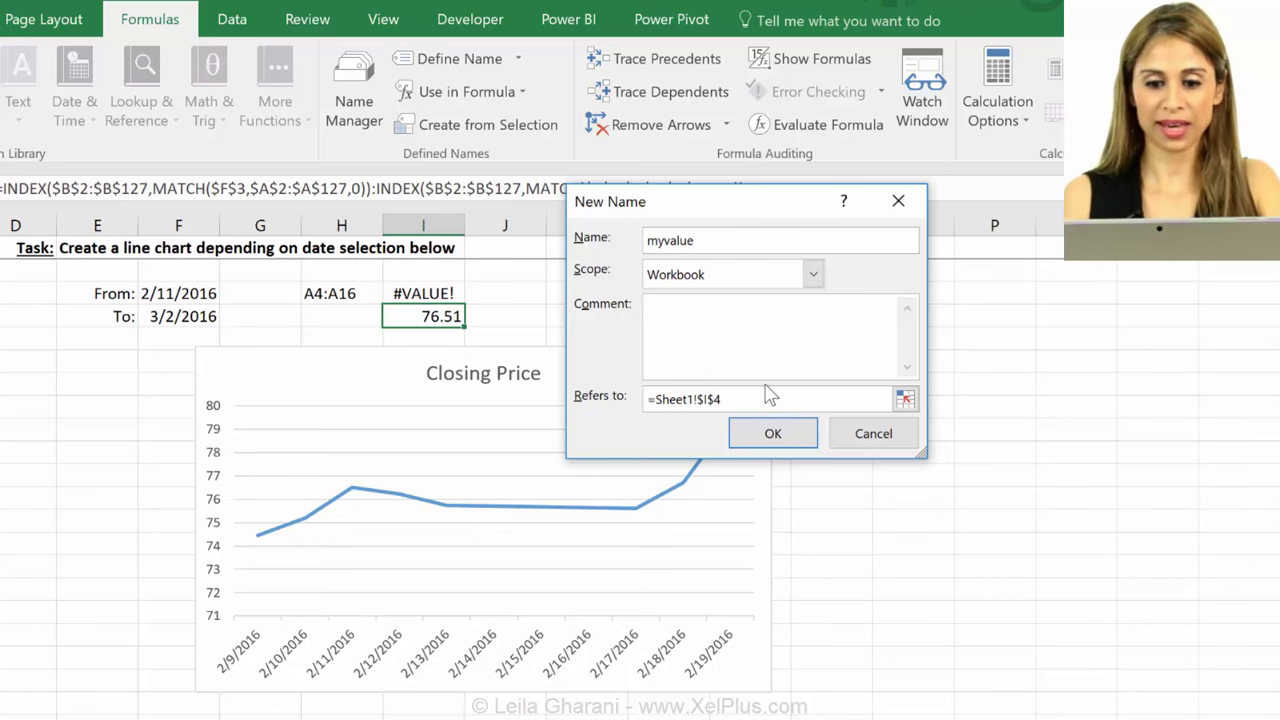
pyautogui.moveTo(737, 399); pyautogui.dragTo(648, 399)
pyautogui.hotkey('ctrl', 'v')
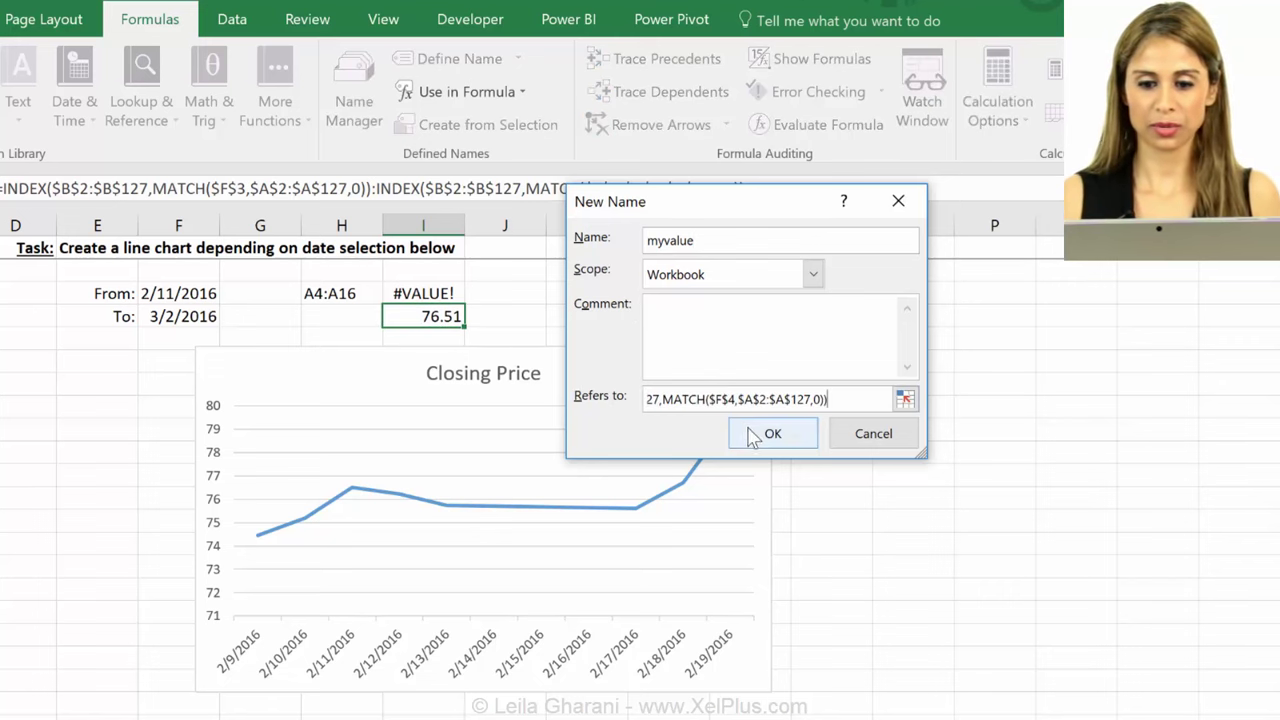
pyautogui.click(766, 434)
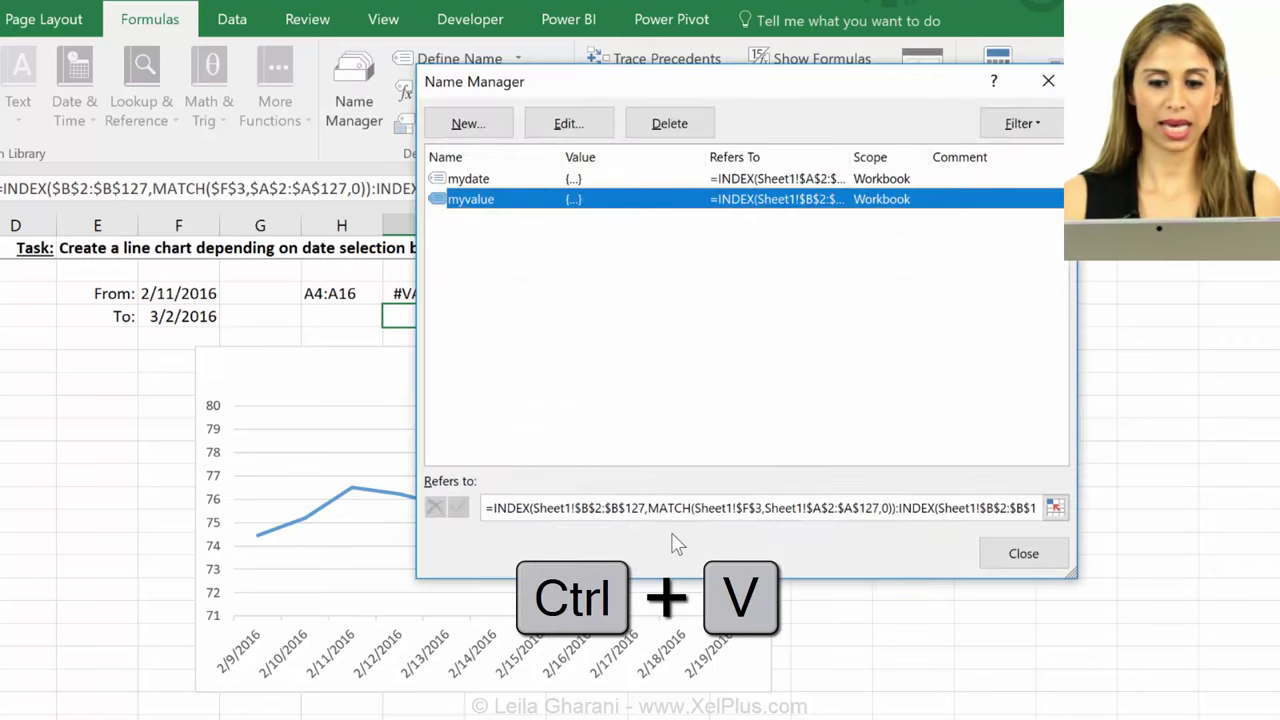
pyautogui.click(659, 508)
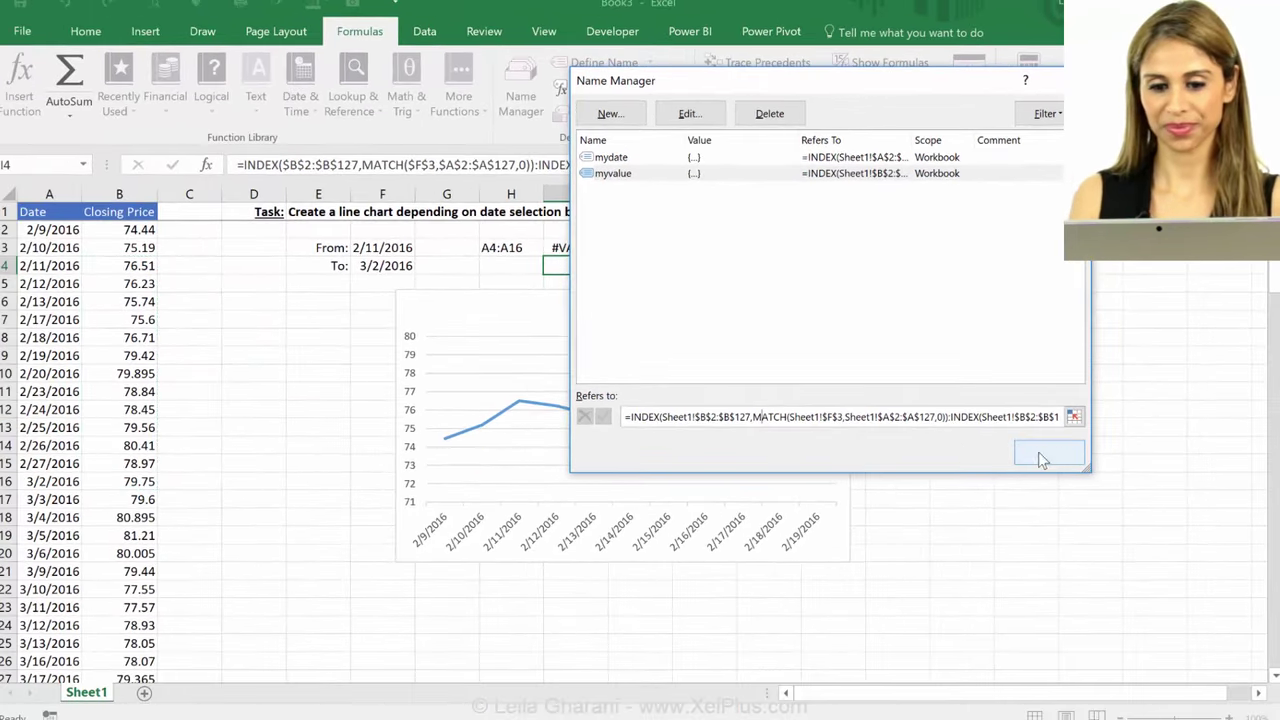
pyautogui.click(1041, 458)
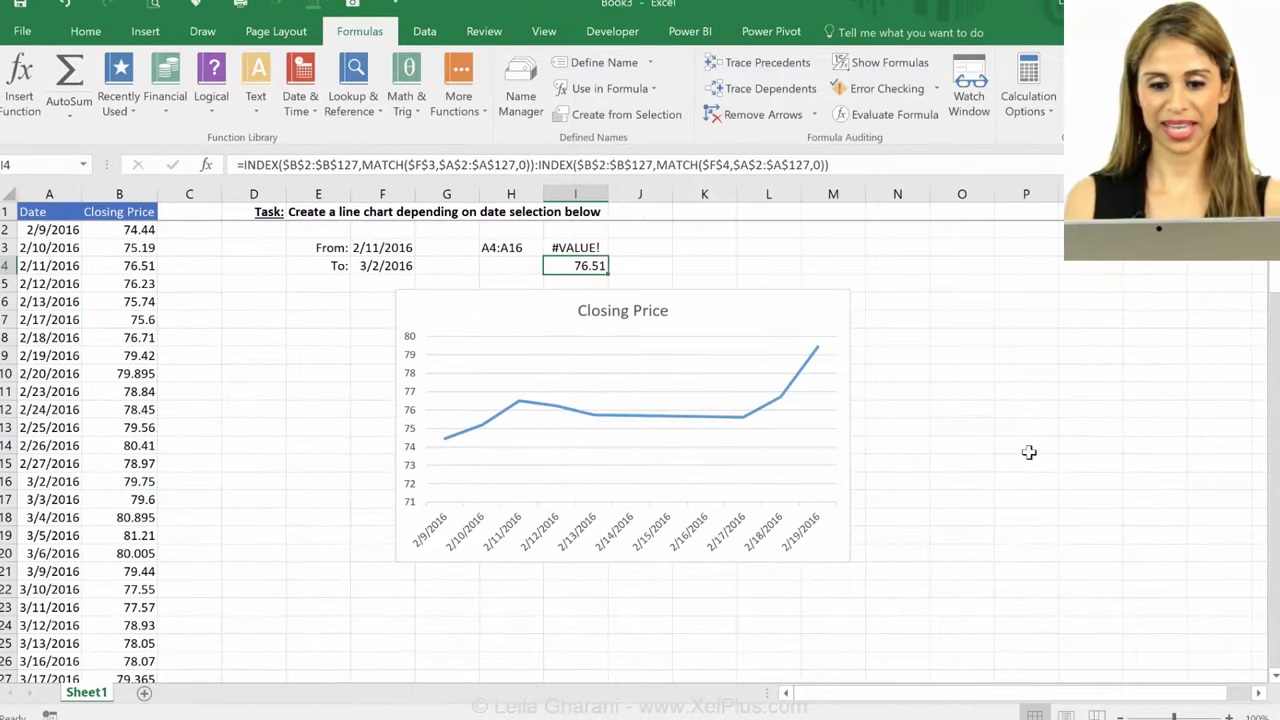
# Change the Closing Price series values to =Sheet1!myvalue in Select Data.
pyautogui.rightClick(652, 409)
pyautogui.click(697, 513)
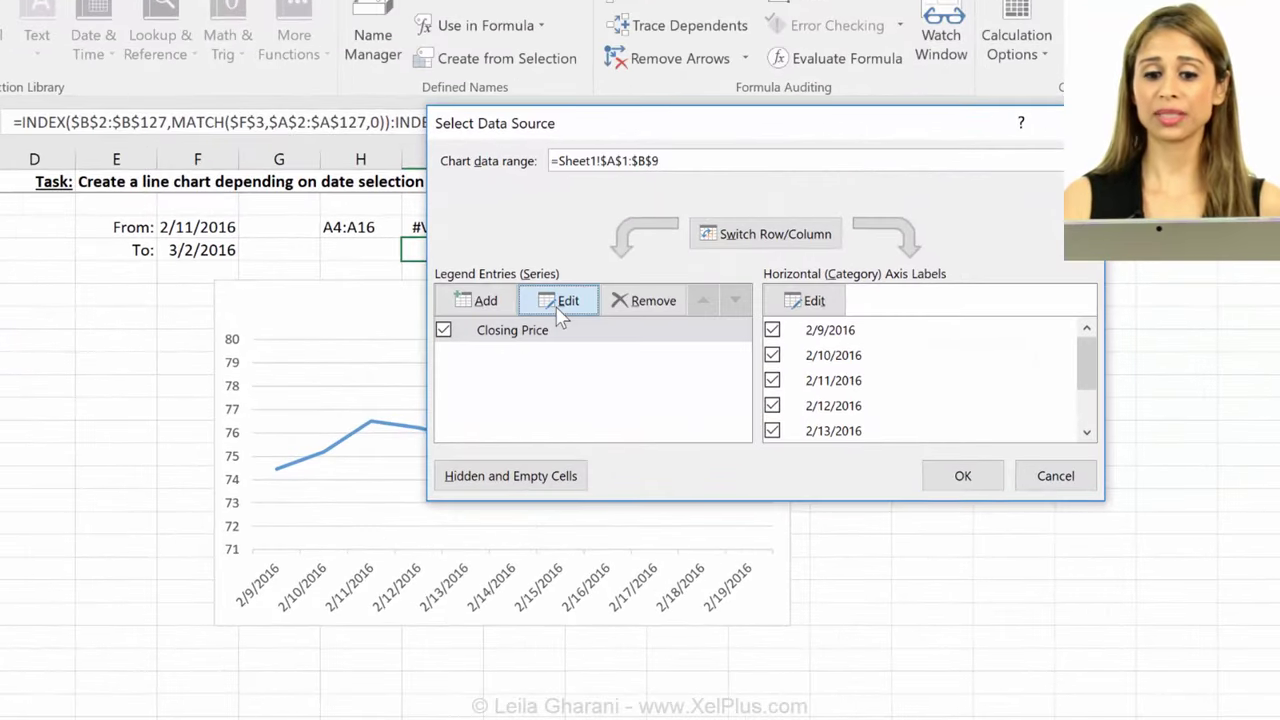
pyautogui.click(560, 301)
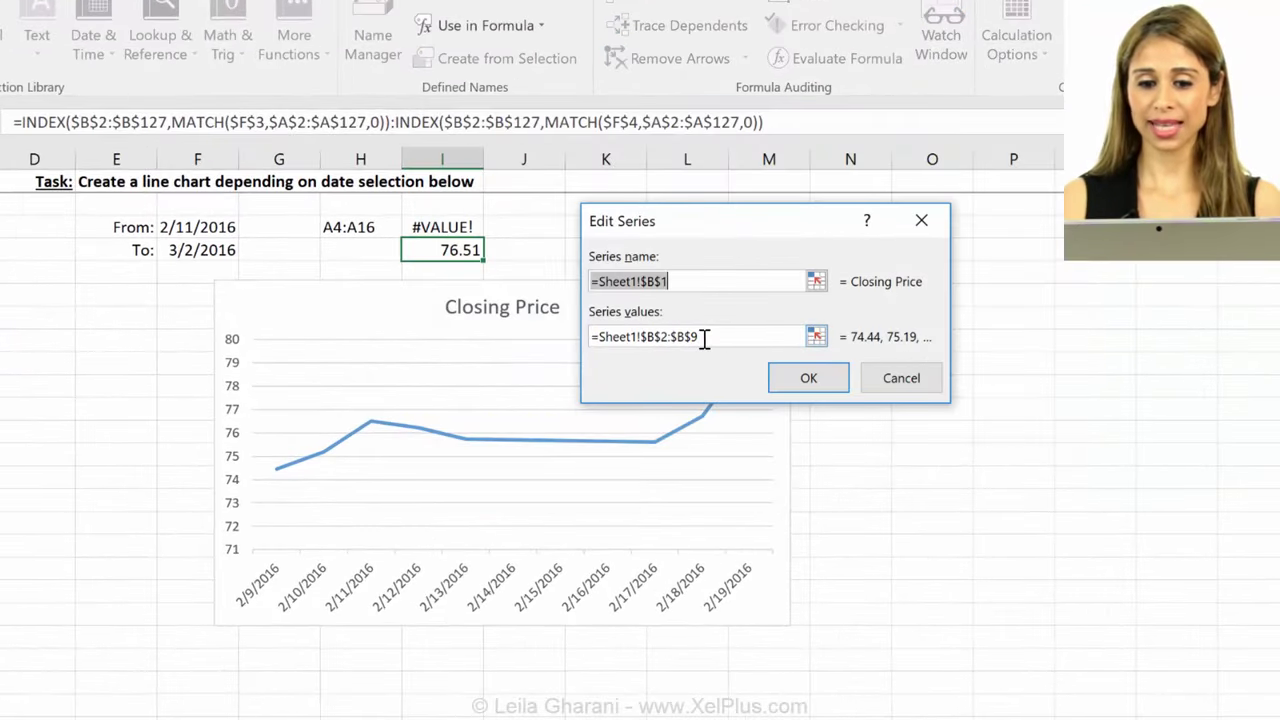
pyautogui.moveTo(708, 340); pyautogui.dragTo(585, 343)
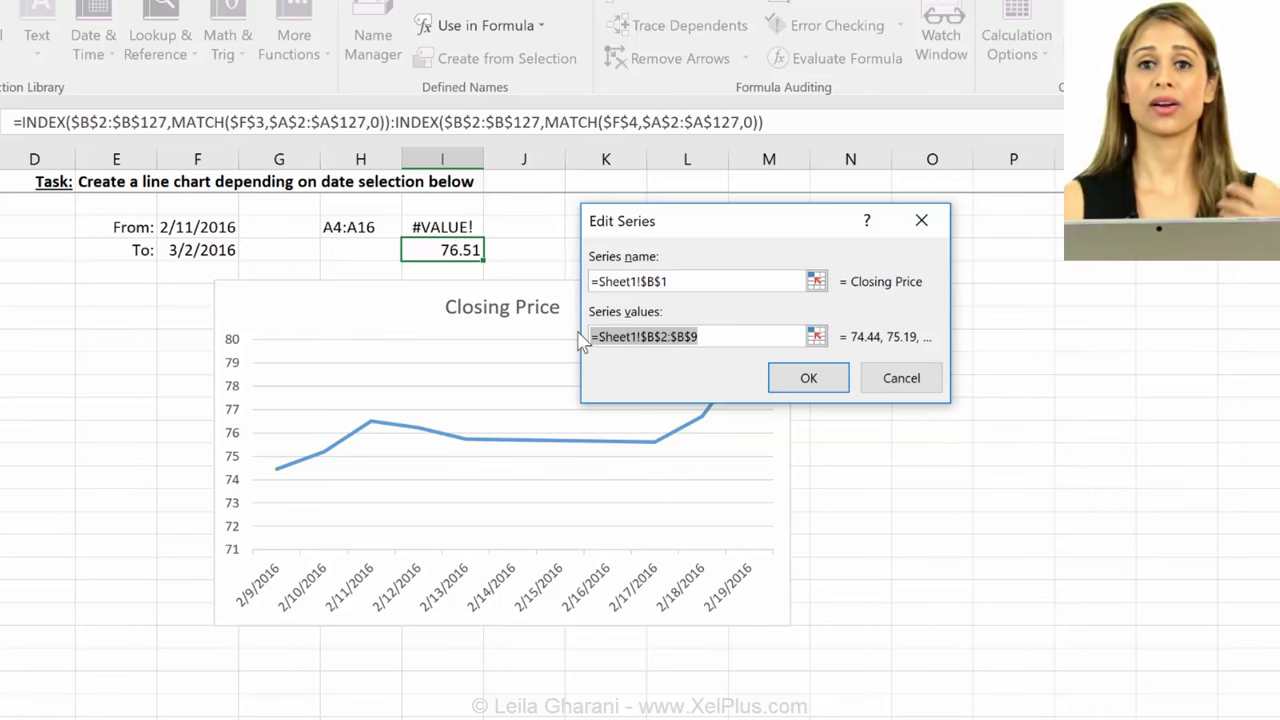
pyautogui.write('=myvalue')
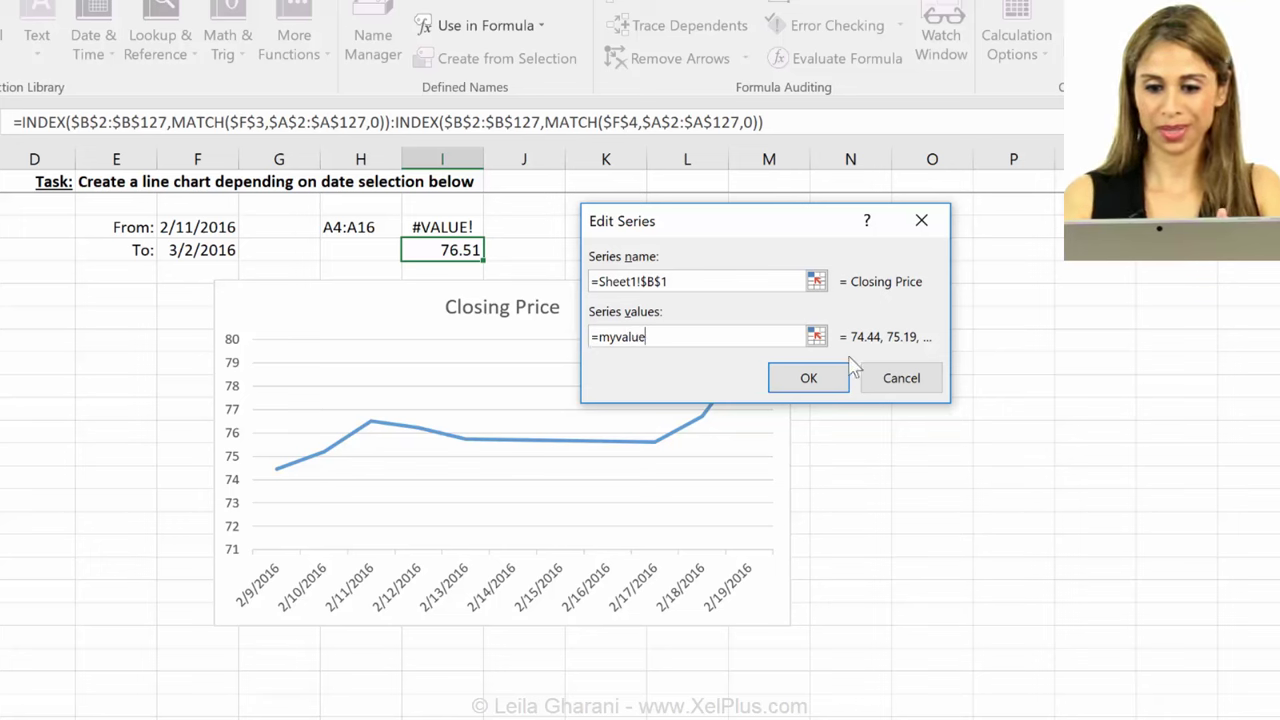
pyautogui.click(816, 386)
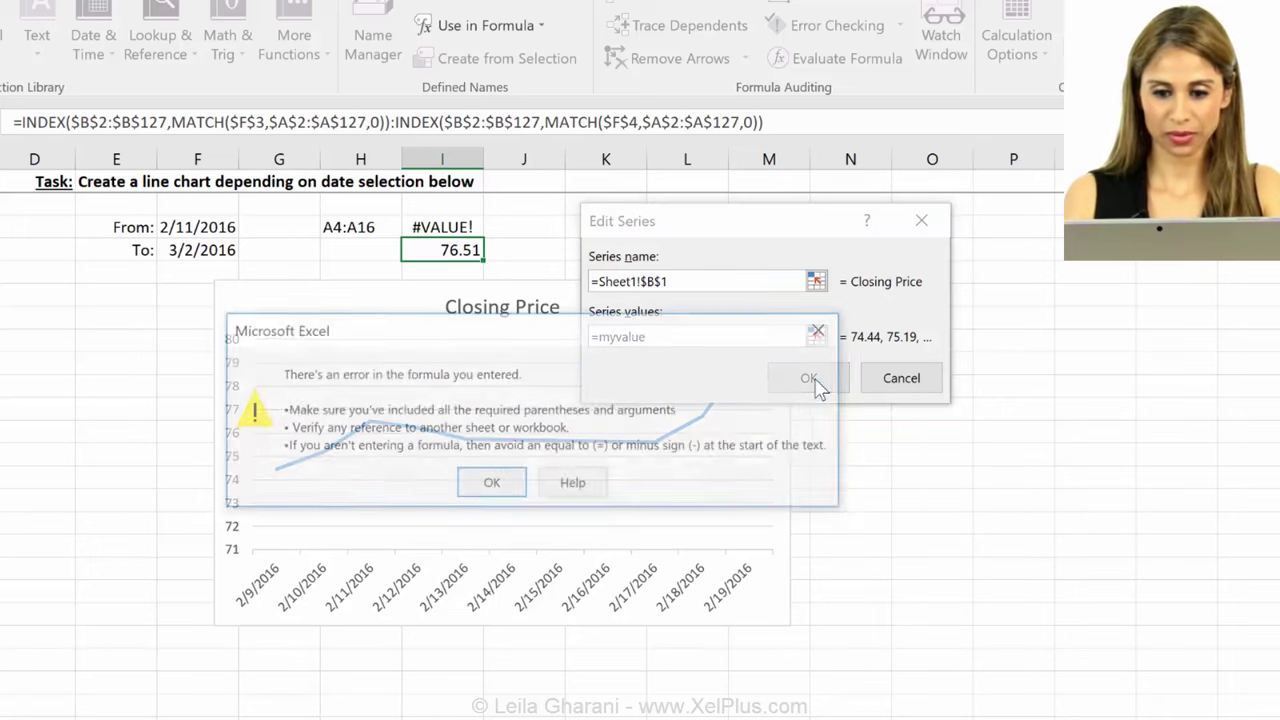
pyautogui.click(491, 485)
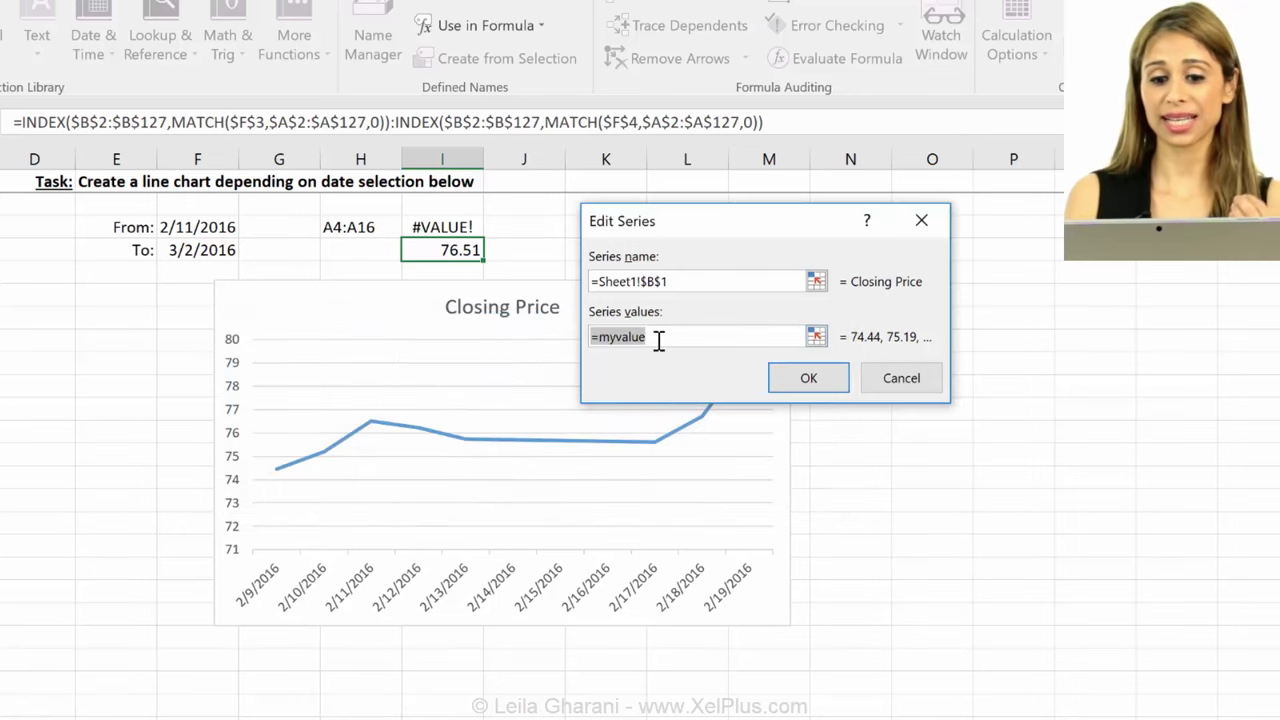
pyautogui.click(603, 337)
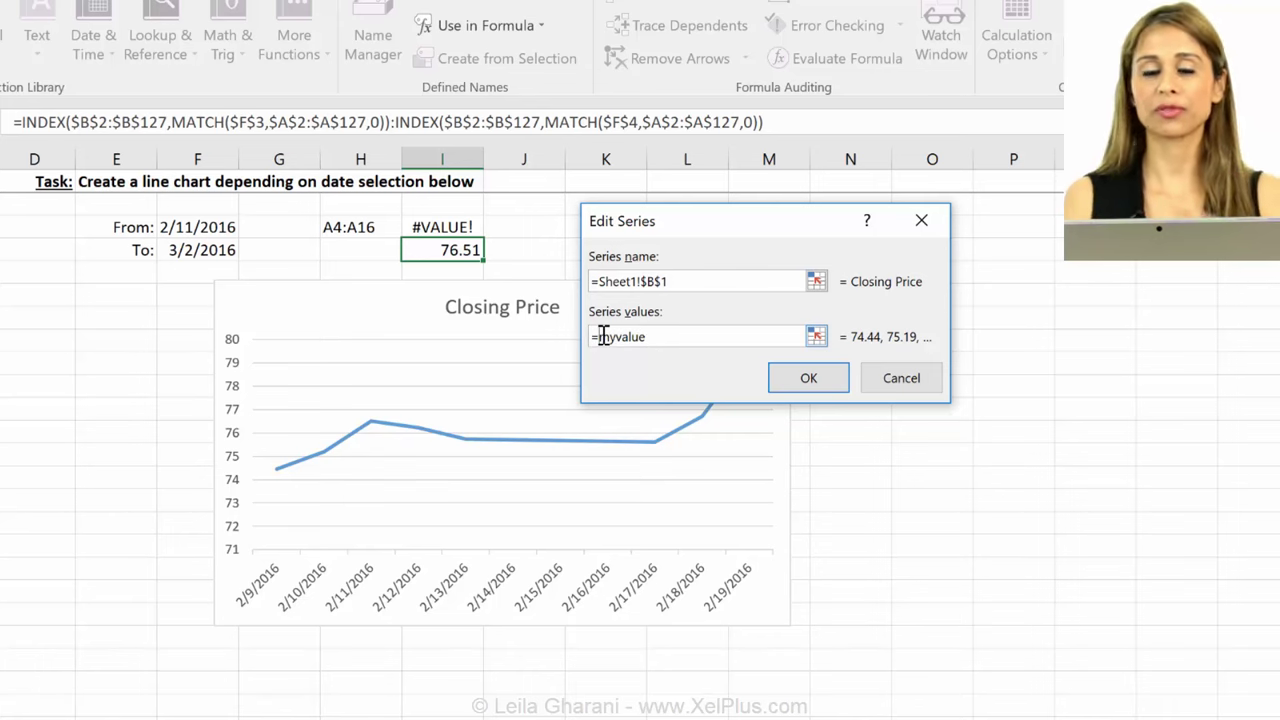
pyautogui.write('sheet1!')
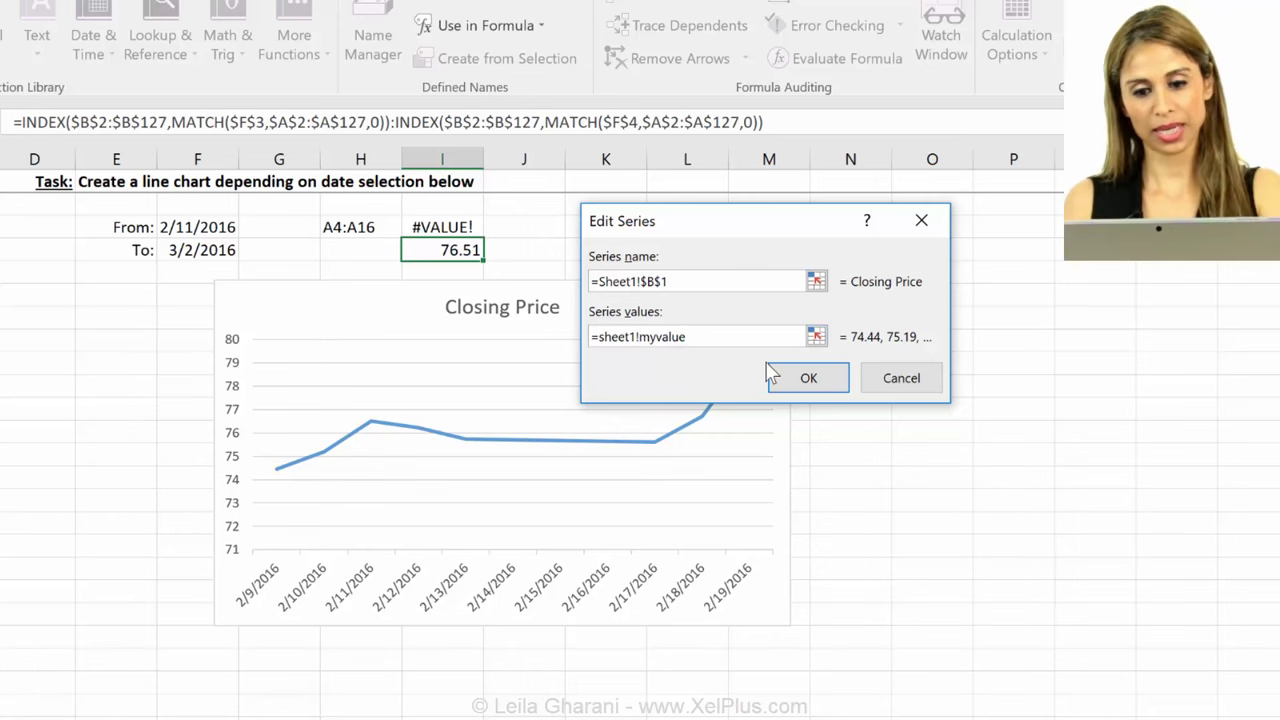
pyautogui.click(800, 378)
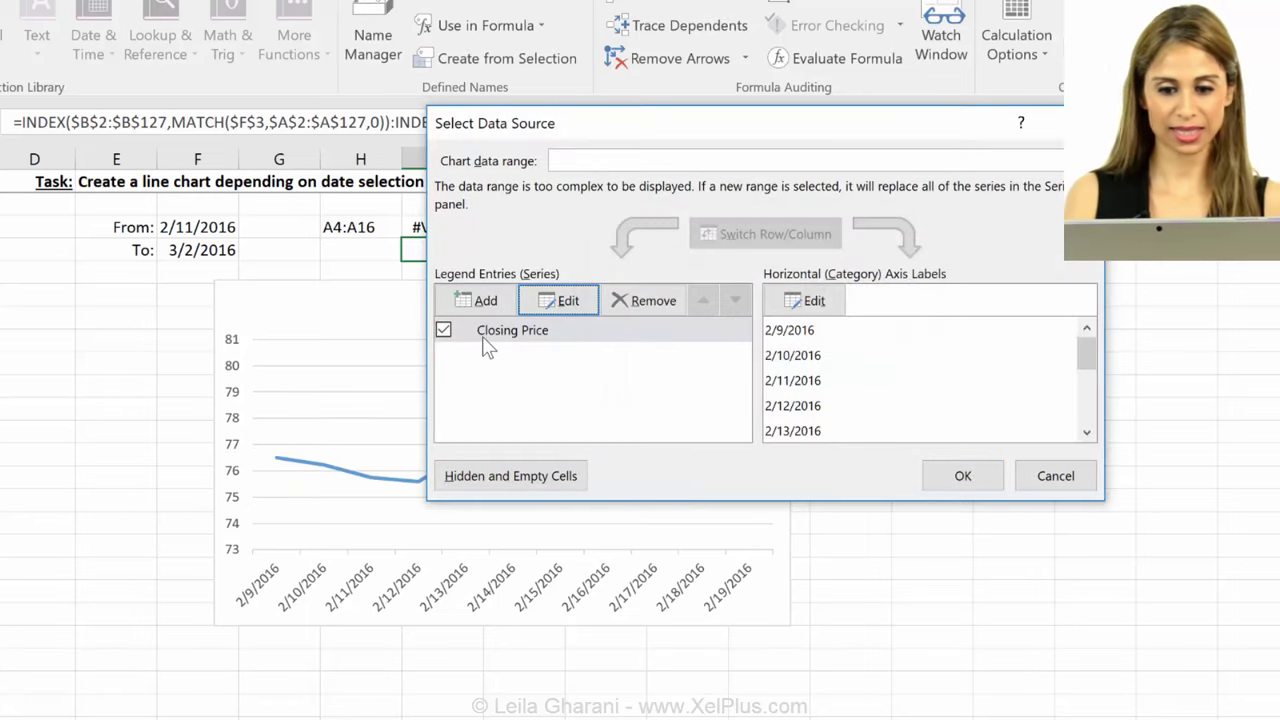
# Set the horizontal axis labels to mydate instead of A2:A9 and apply the new data source.
pyautogui.click(806, 301)
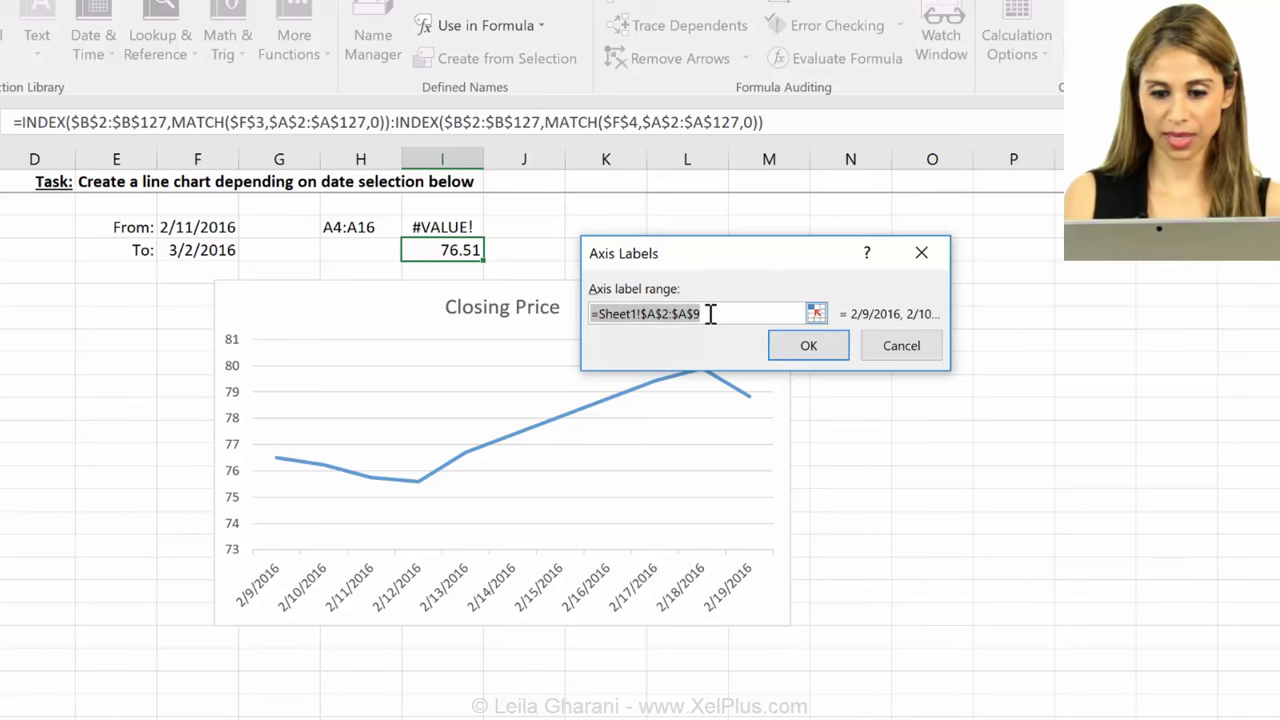
pyautogui.moveTo(704, 314); pyautogui.dragTo(648, 313)
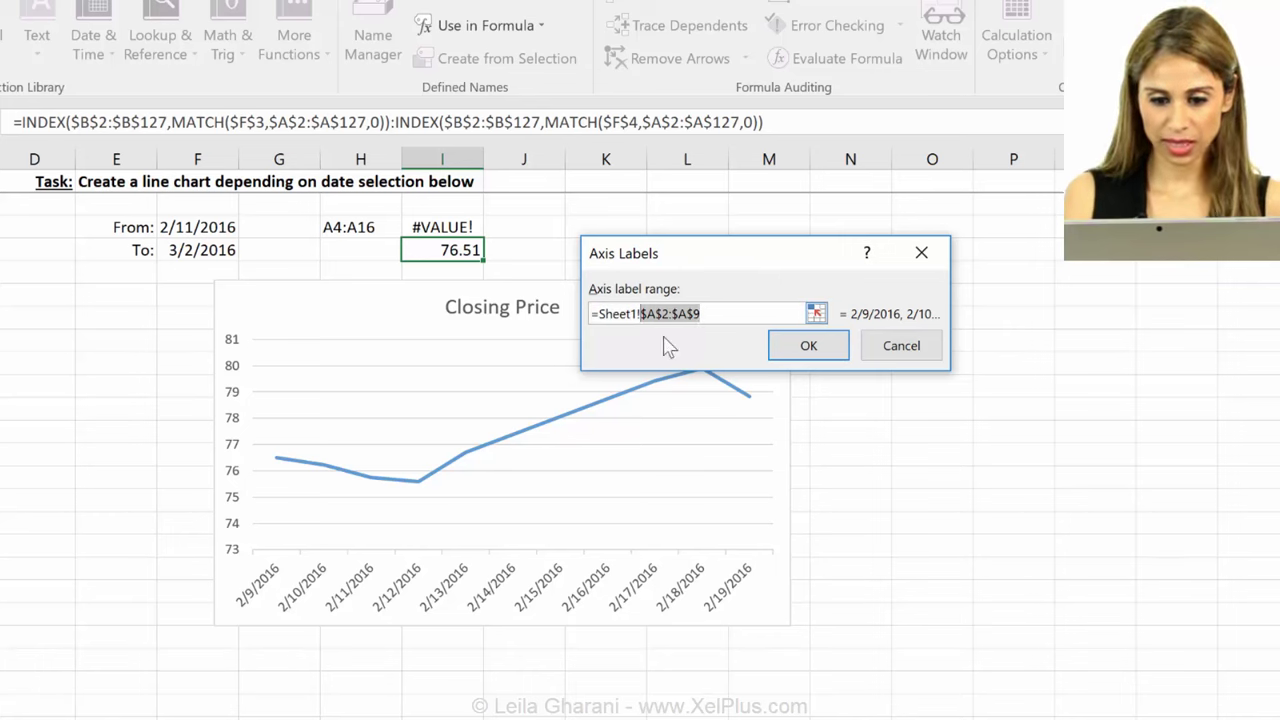
pyautogui.press('BackSpace')
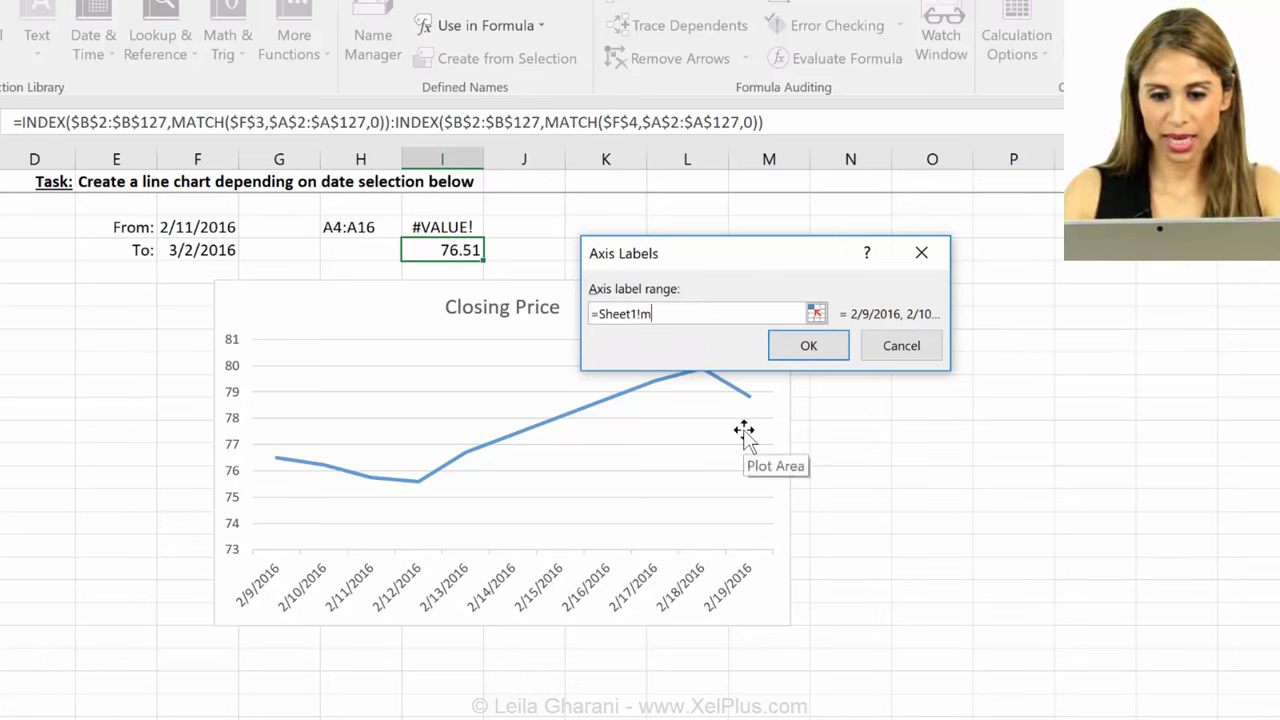
pyautogui.write('mydate')
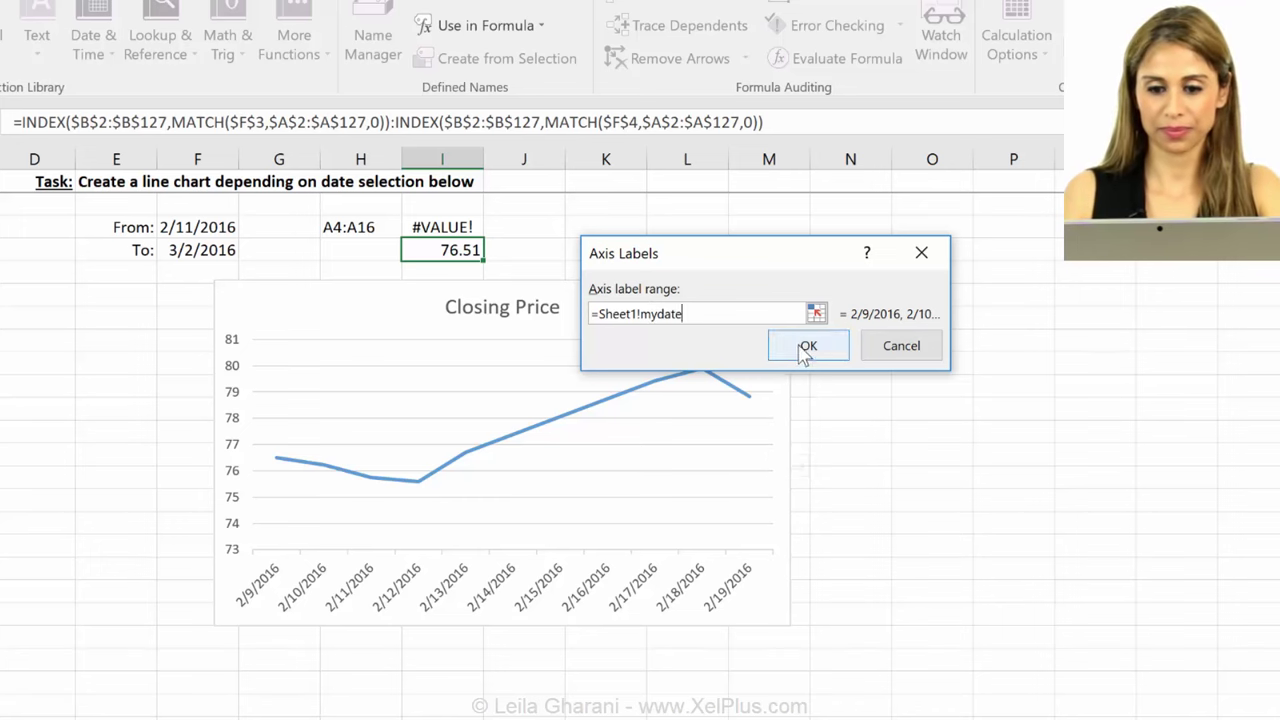
pyautogui.click(805, 350)
pyautogui.click(960, 477)
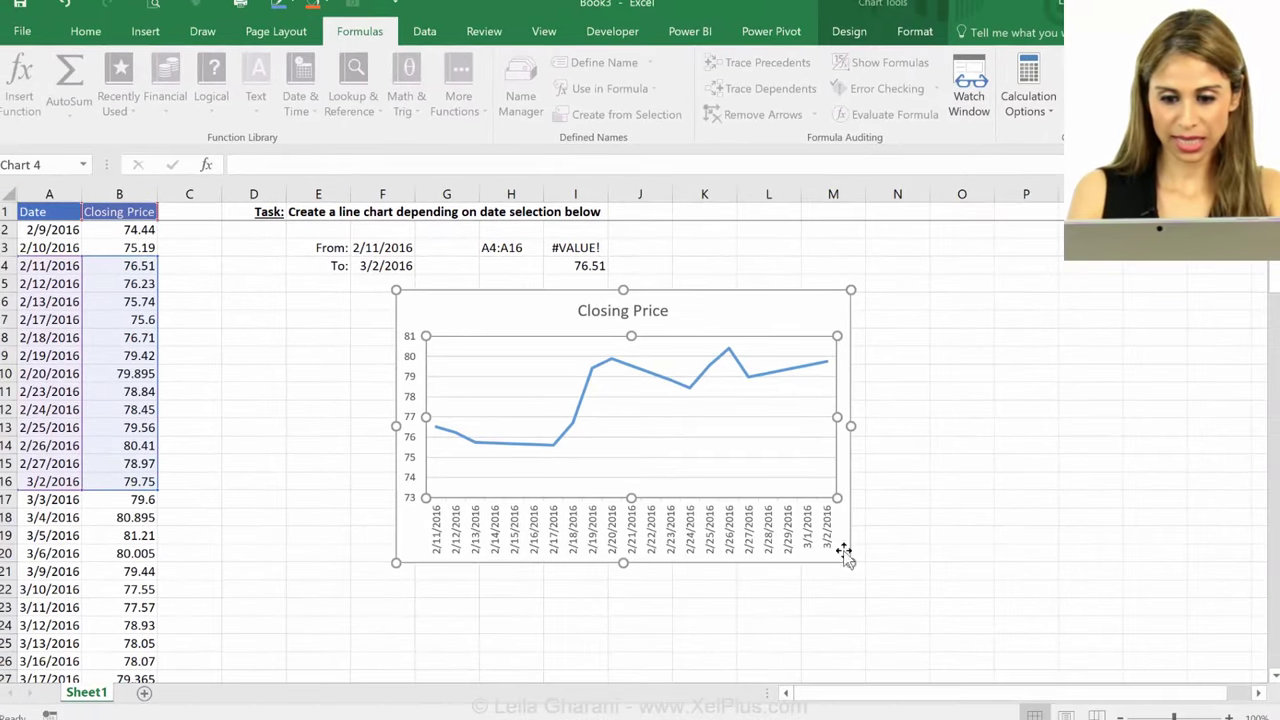
# Clear the helper cells H3:I3 and change the From date to 2/18/2016.
pyautogui.click(343, 331)
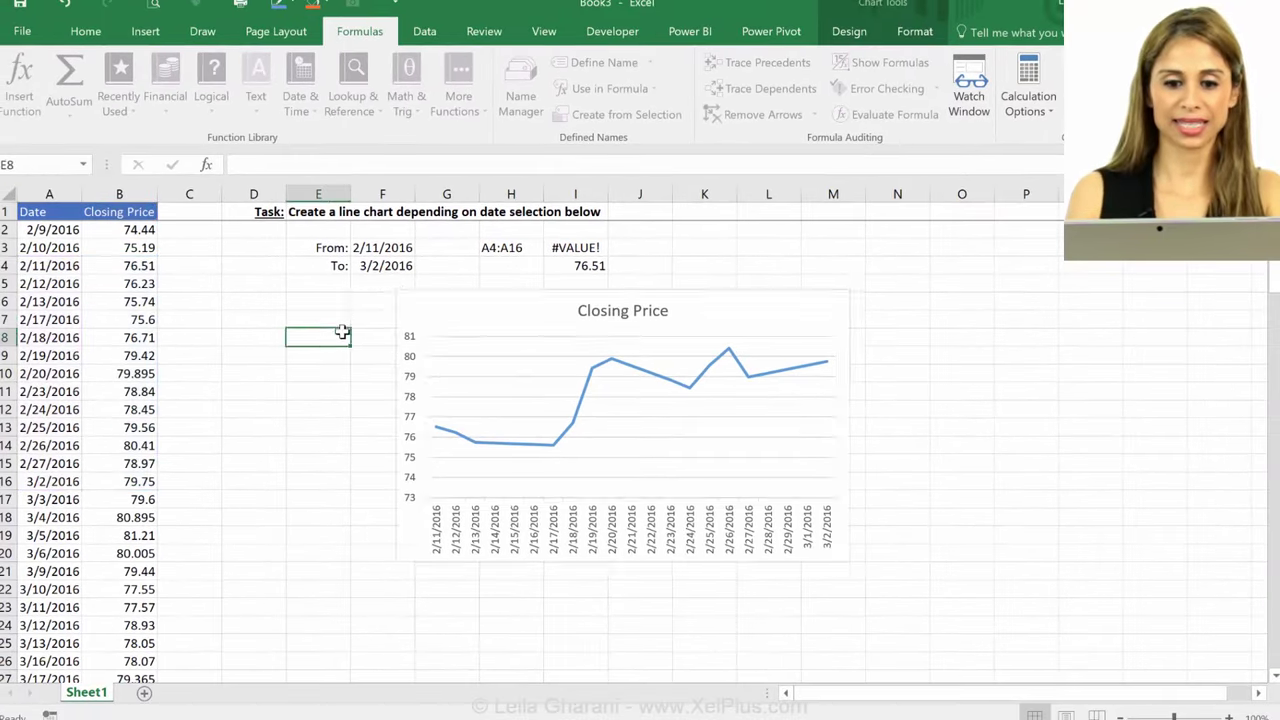
pyautogui.moveTo(514, 251); pyautogui.dragTo(588, 254)
pyautogui.press('Delete')
pyautogui.click(634, 251)
pyautogui.click(368, 246)
pyautogui.click(422, 247)
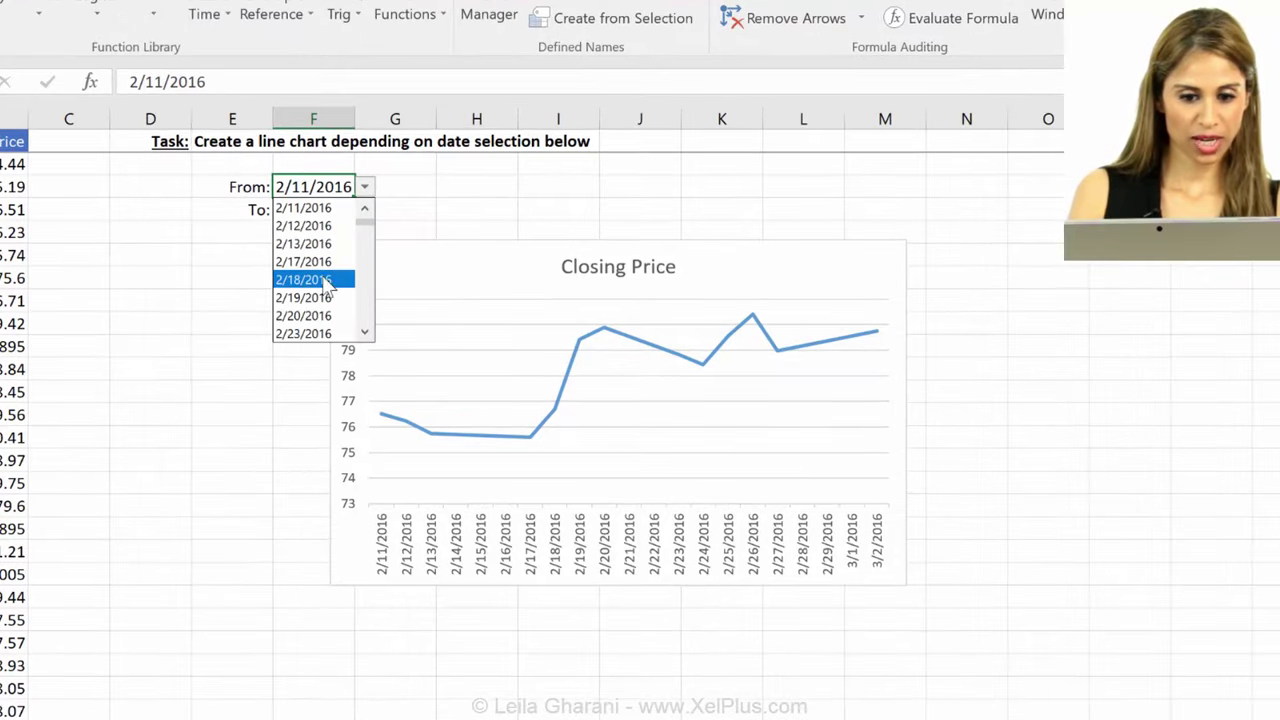
pyautogui.click(325, 281)
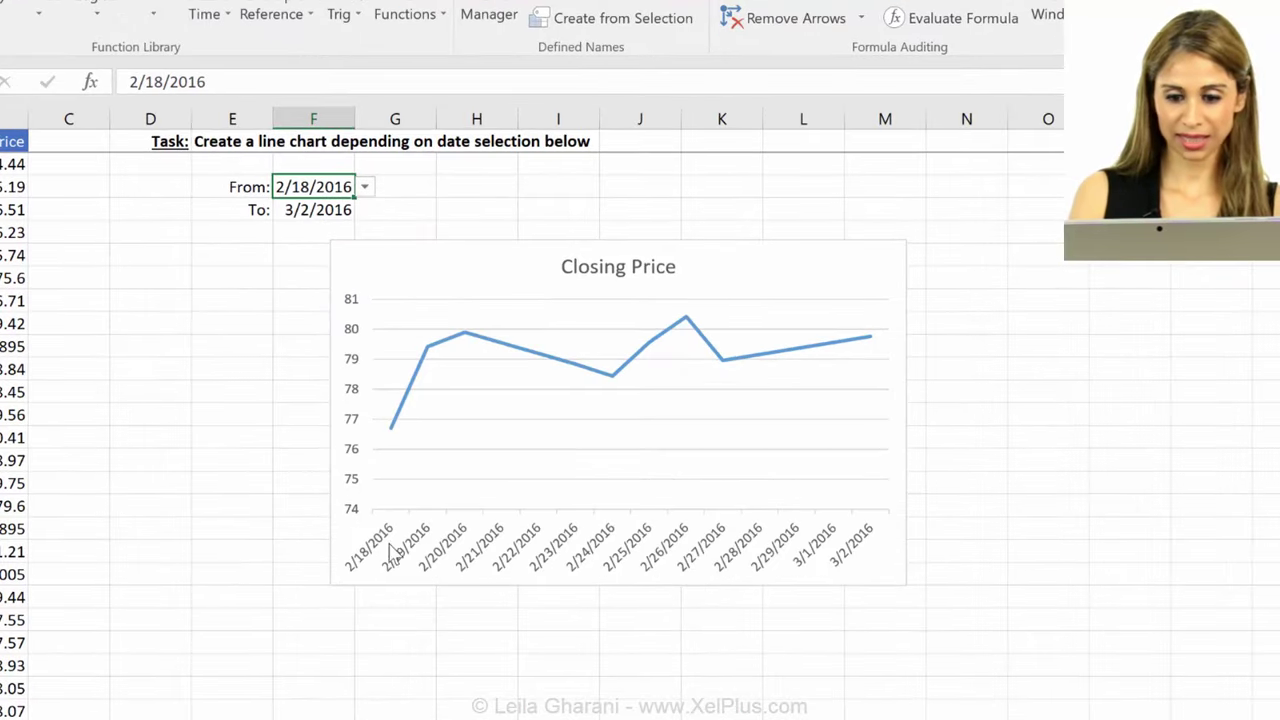
# Set the To date to 8/4/2016, then change it to 6/16/2016.
pyautogui.click(322, 209)
pyautogui.click(364, 211)
pyautogui.moveTo(370, 265); pyautogui.dragTo(372, 355)
pyautogui.click(326, 303)
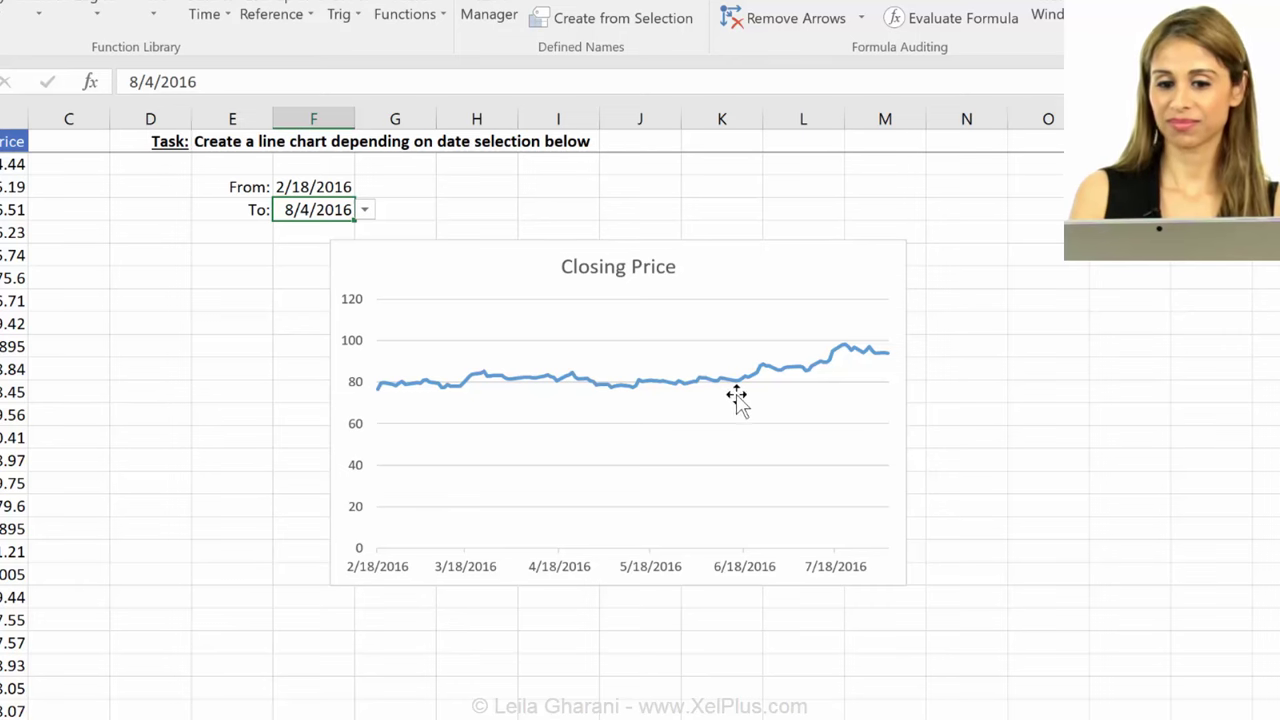
pyautogui.click(367, 216)
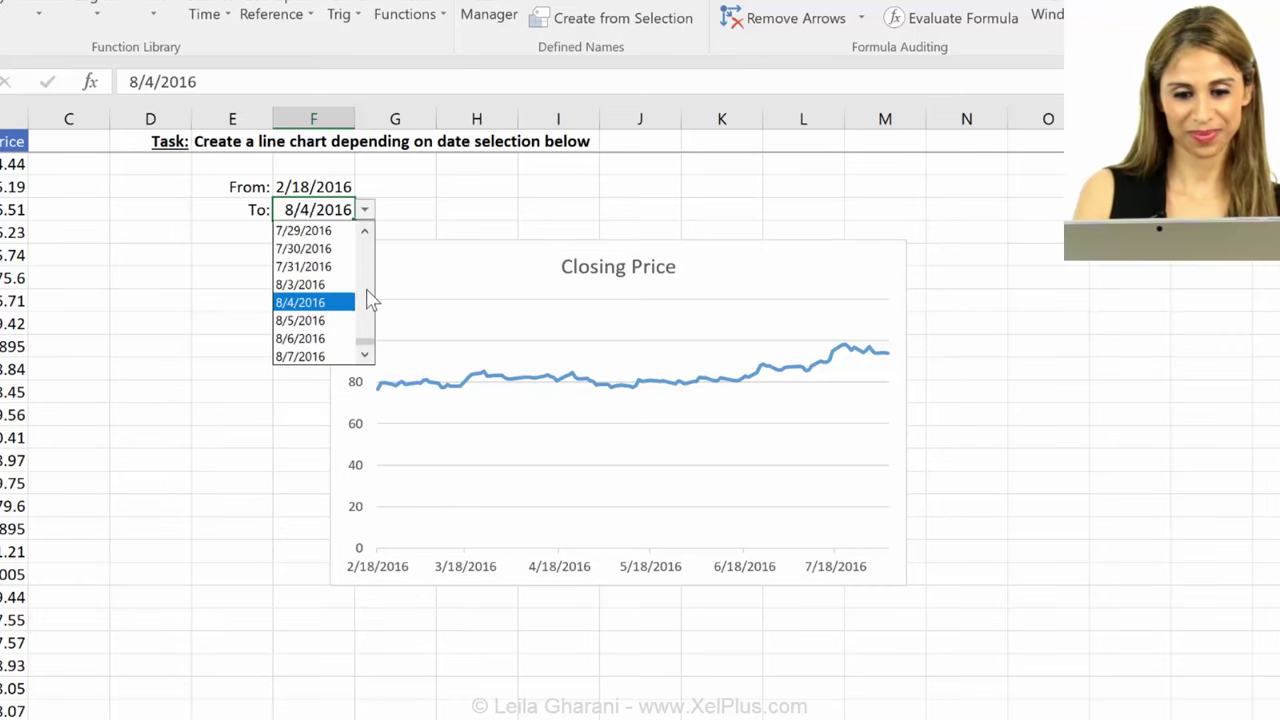
pyautogui.scroll(10, 363, 277)
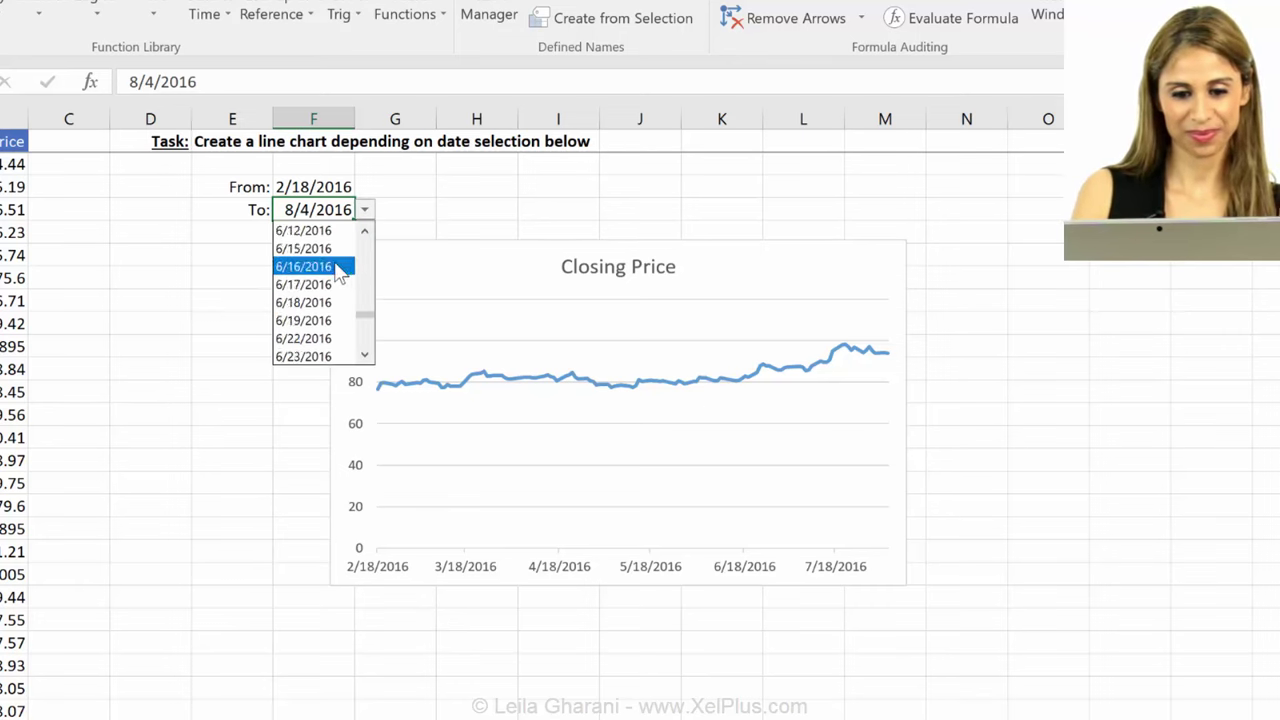
pyautogui.click(334, 266)
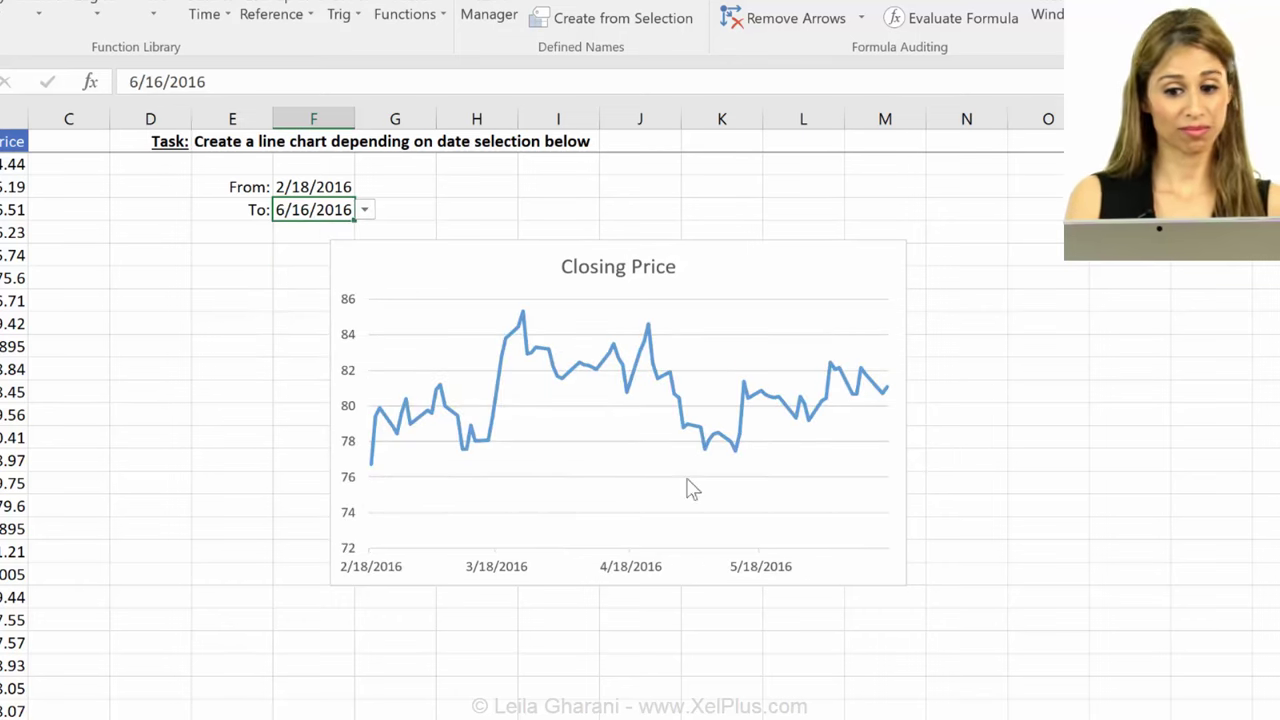
pyautogui.click(218, 333)
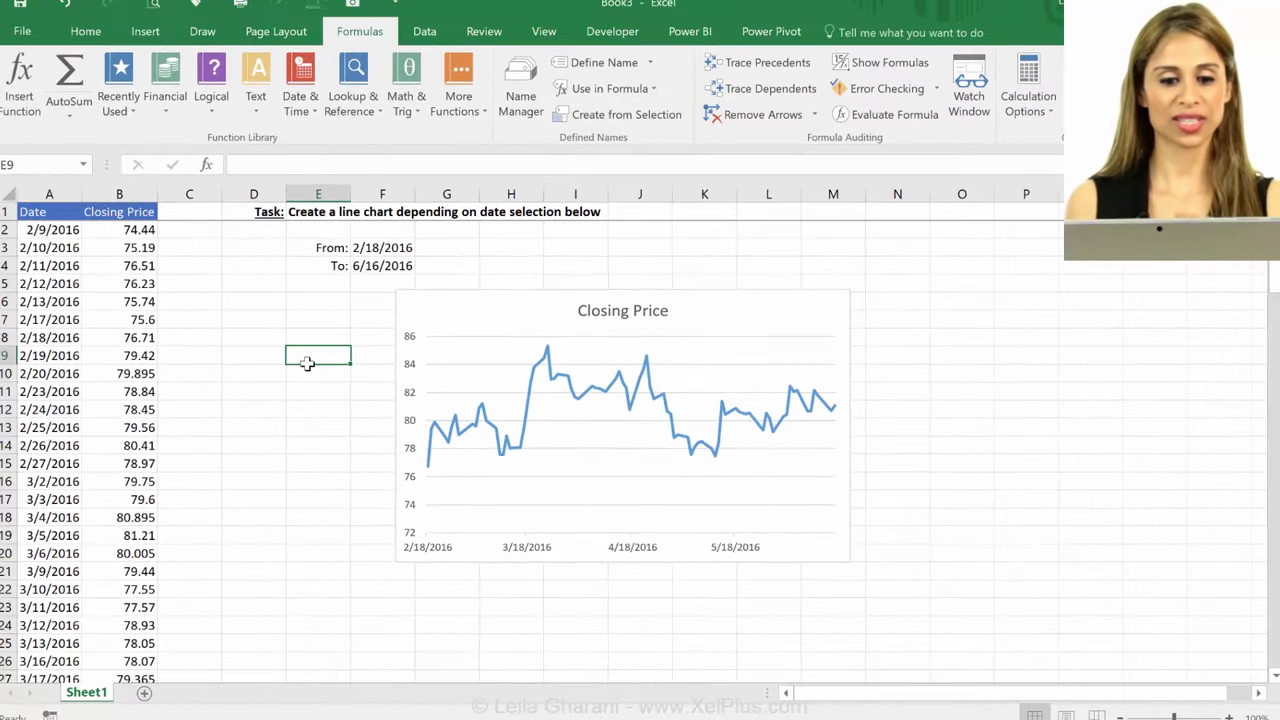
# Convert A1:B127 into a table with headers, keeping the default style.
pyautogui.click(100, 413)
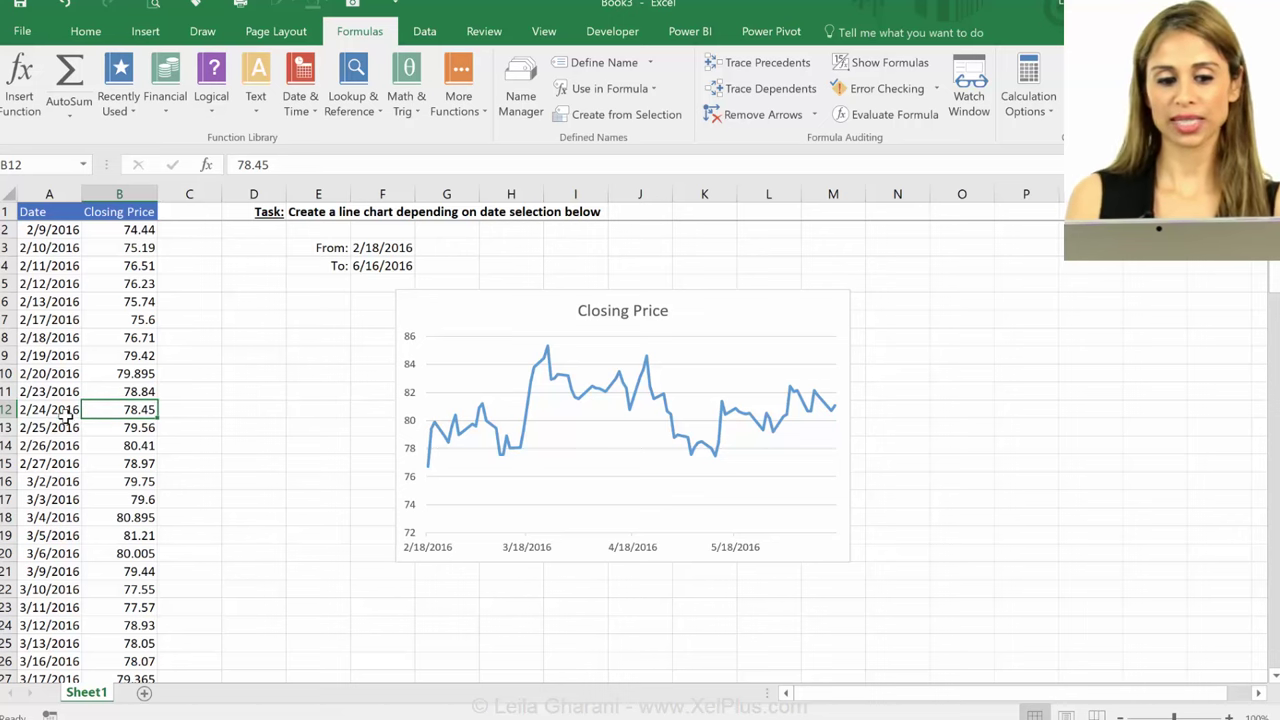
pyautogui.click(71, 418)
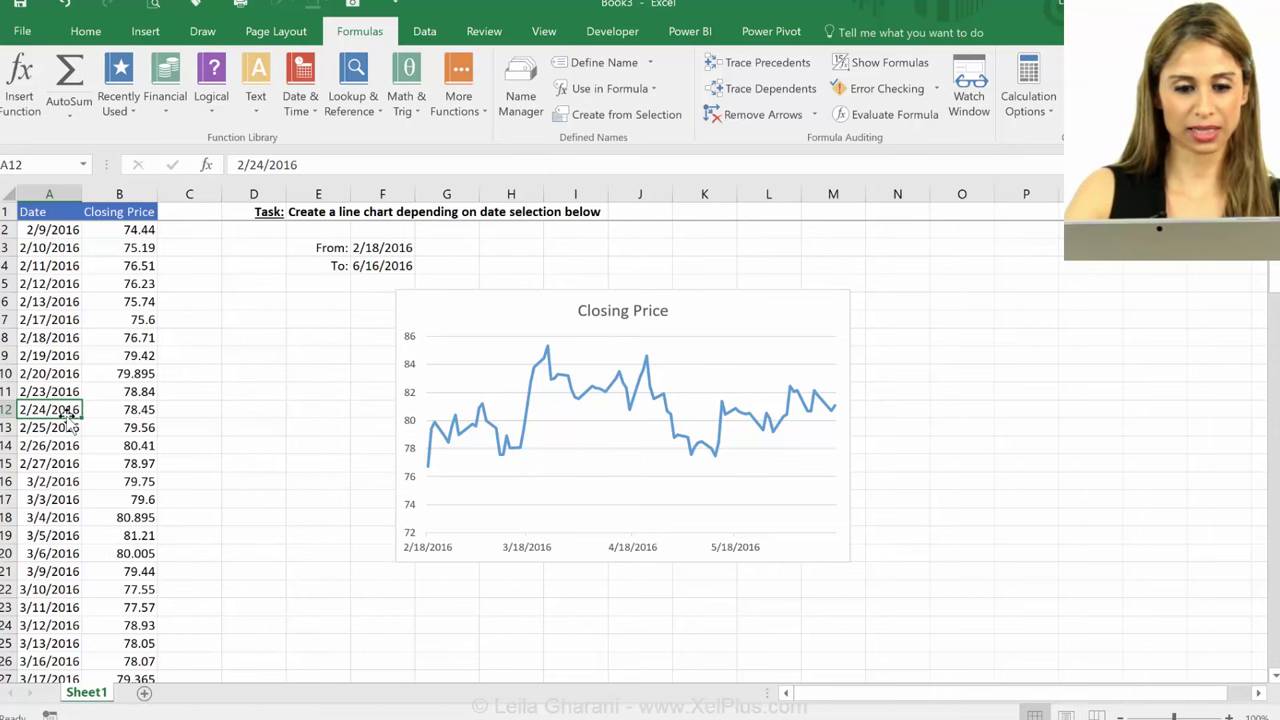
pyautogui.hotkey('ctrl', 't')
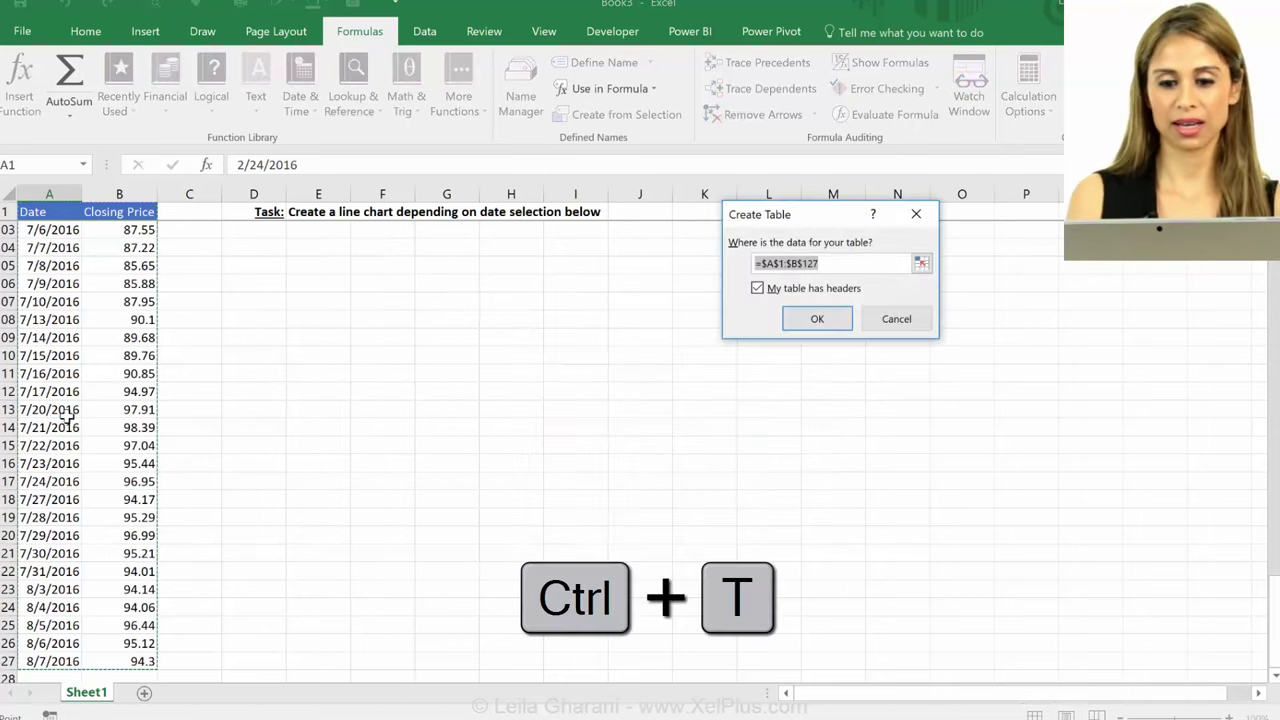
pyautogui.click(802, 322)
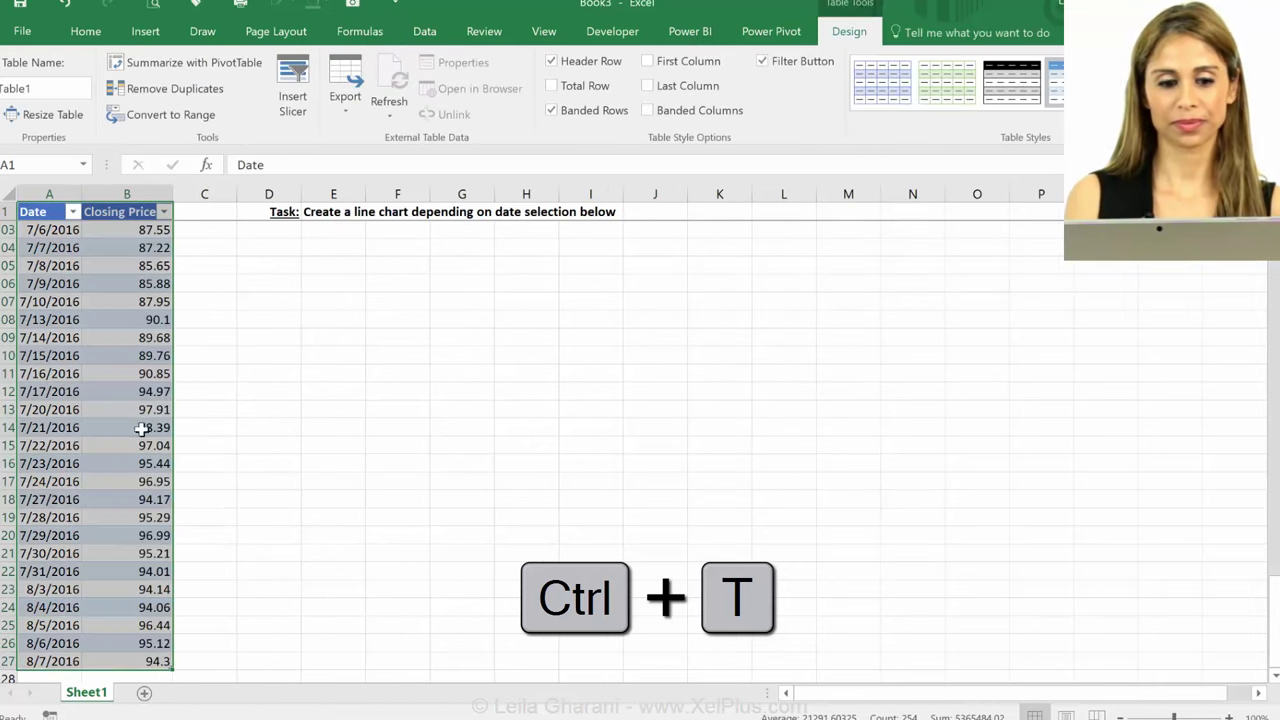
pyautogui.click(1070, 125)
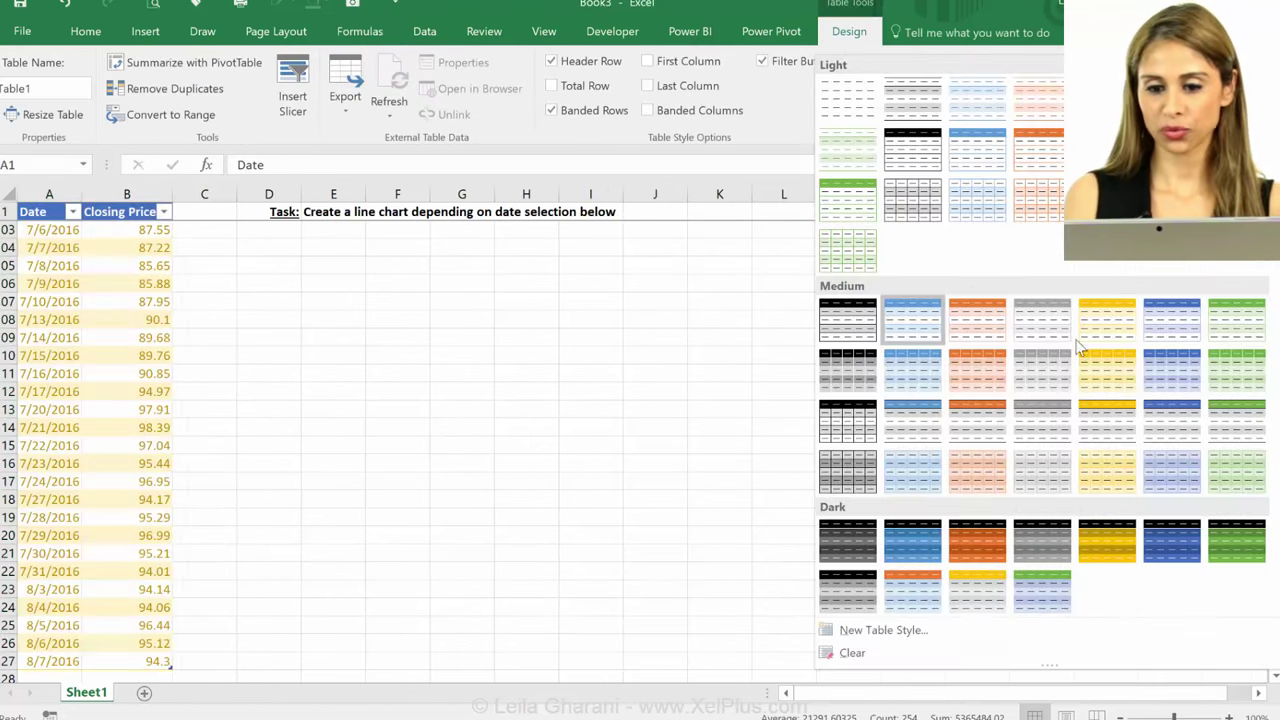
pyautogui.click(360, 527)
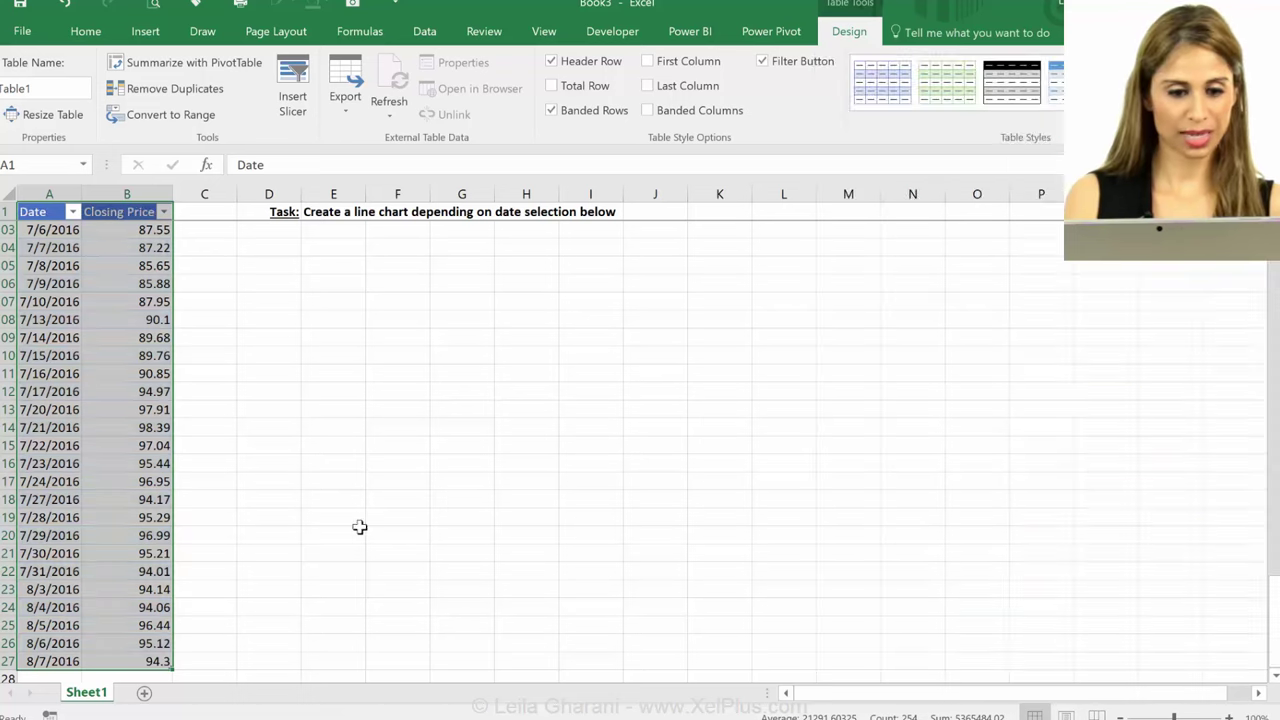
pyautogui.click(142, 428)
# Select the last two dates at the bottom of the table as a fill pattern.
pyautogui.scroll(-1, 121, 500)
pyautogui.scroll(-1, 121, 507)
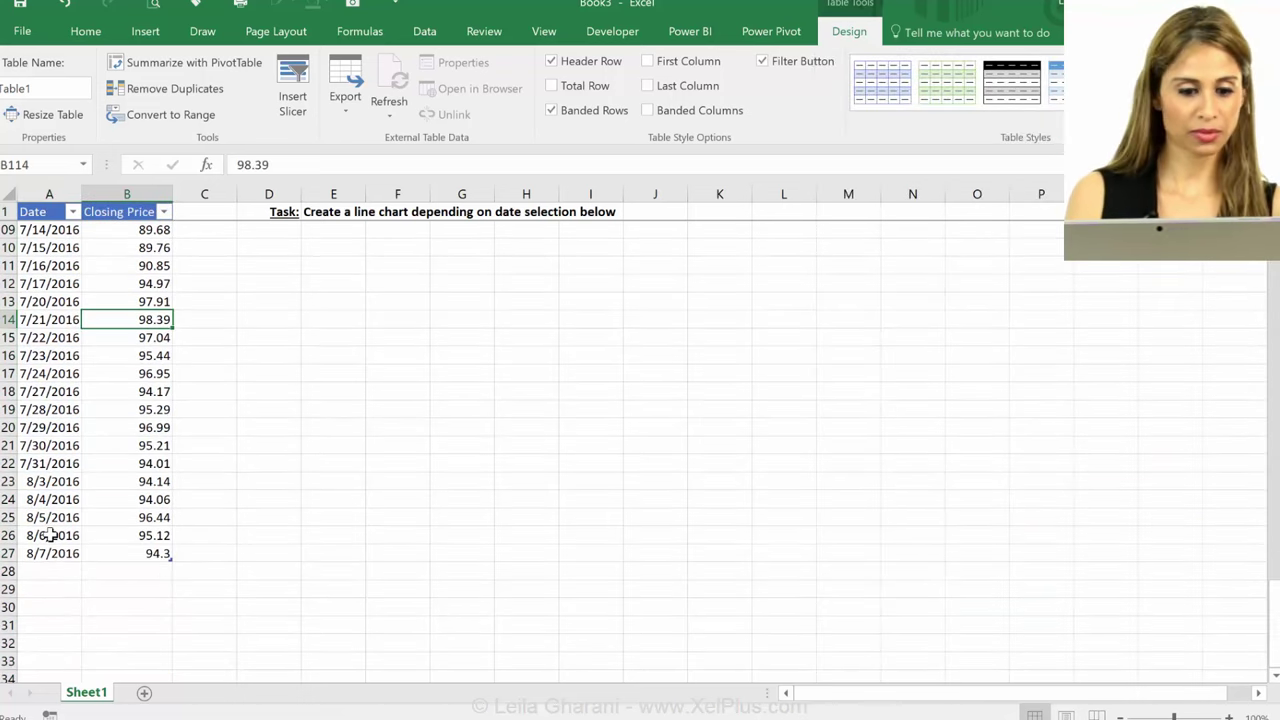
pyautogui.moveTo(48, 535); pyautogui.dragTo(78, 568)
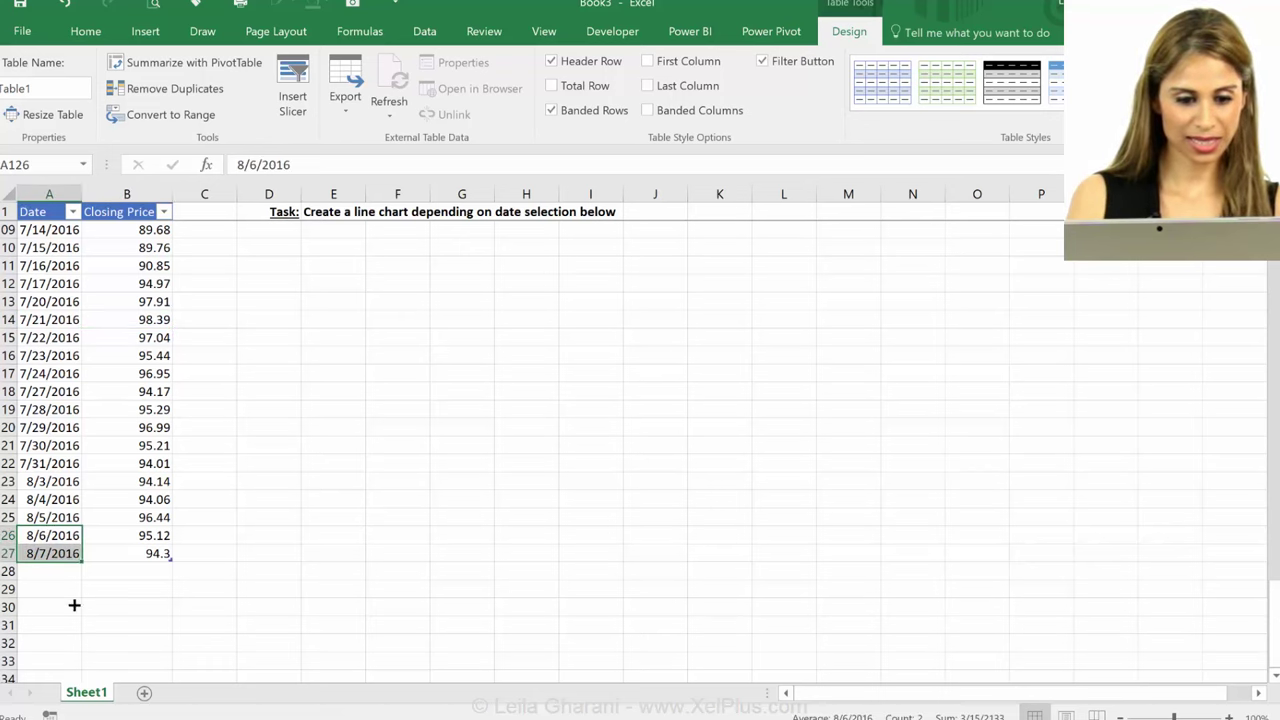
# Extend the dates through 8/9/2016 and enter closing prices 93 and 91.
pyautogui.moveTo(74, 605); pyautogui.dragTo(76, 515)
pyautogui.click(152, 481)
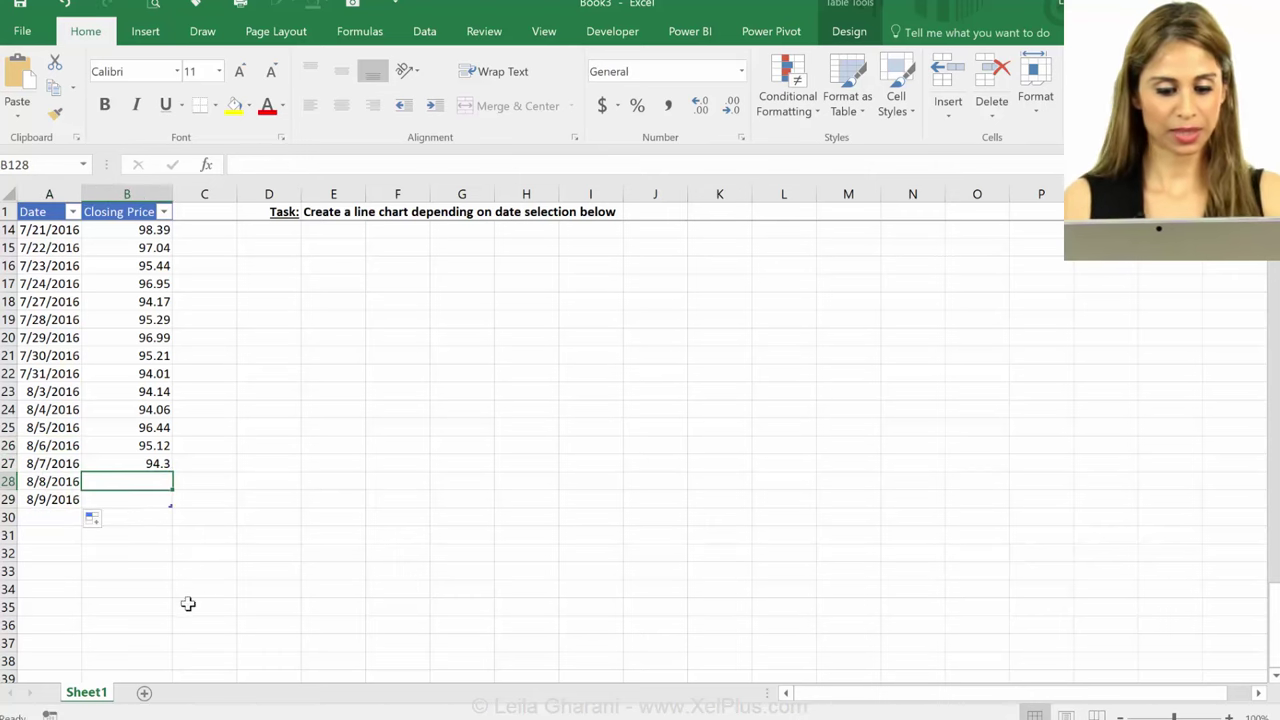
pyautogui.write('93')
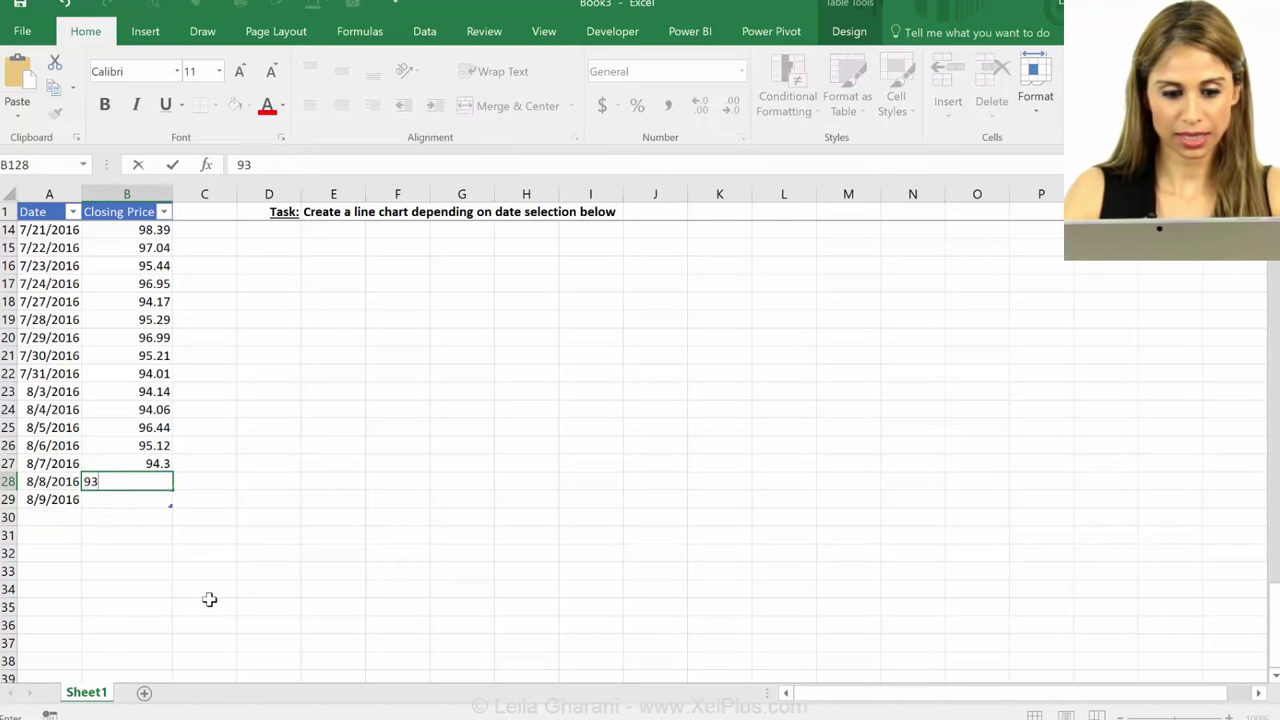
pyautogui.press('Return')
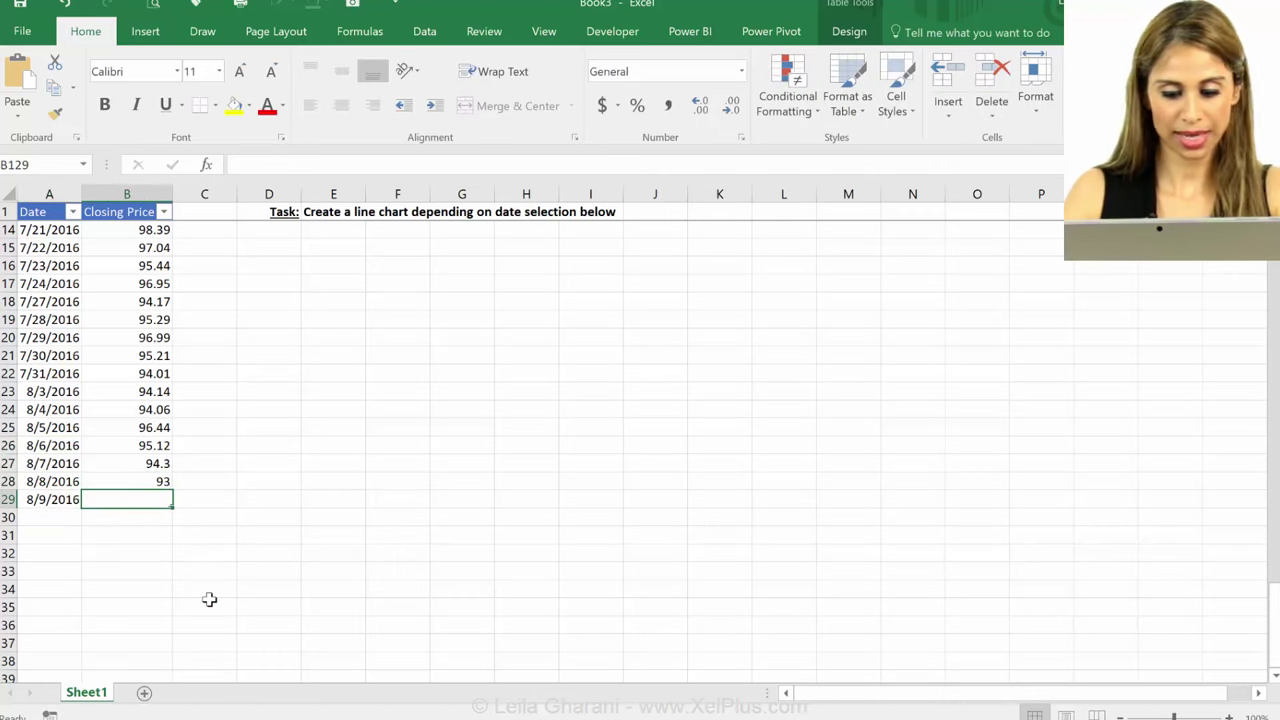
pyautogui.write('91')
pyautogui.hotkey('ctrl', 'Return')
# Set the From date to 8/9/2016 so the chart includes the new rows.
pyautogui.scroll(5, 320, 579)
pyautogui.scroll(20, 320, 579)
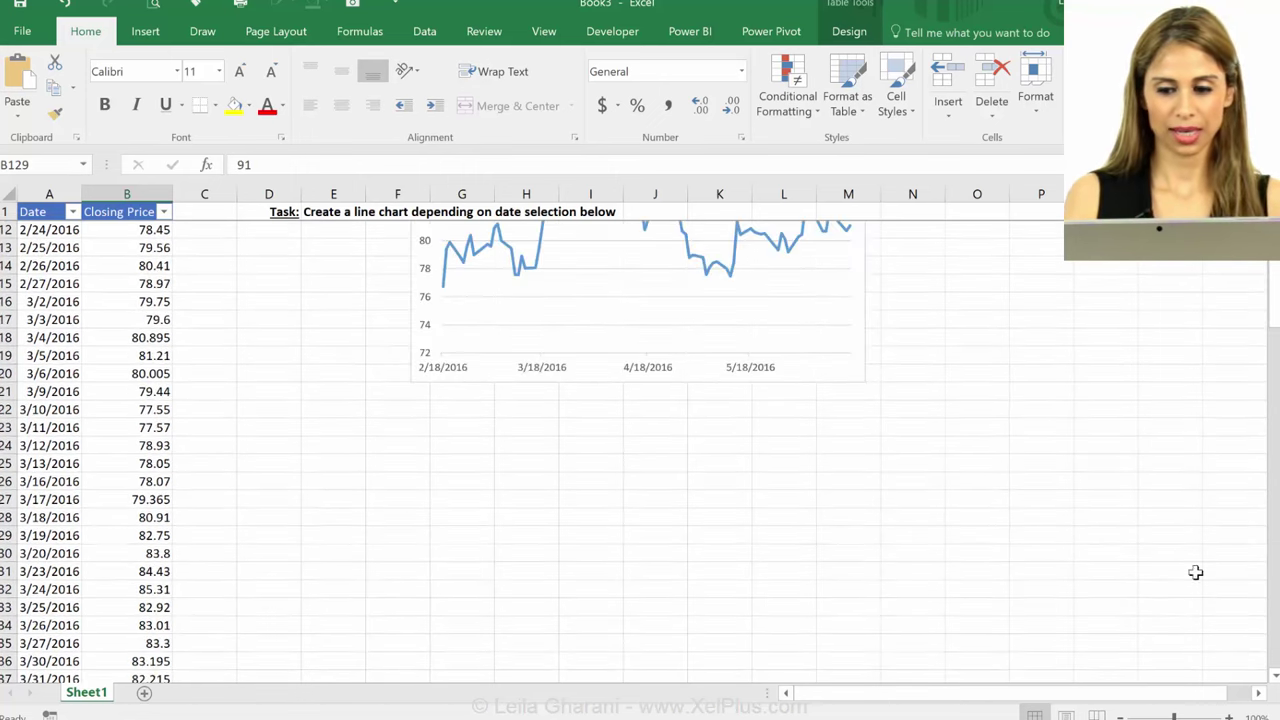
pyautogui.scroll(4, 1206, 568)
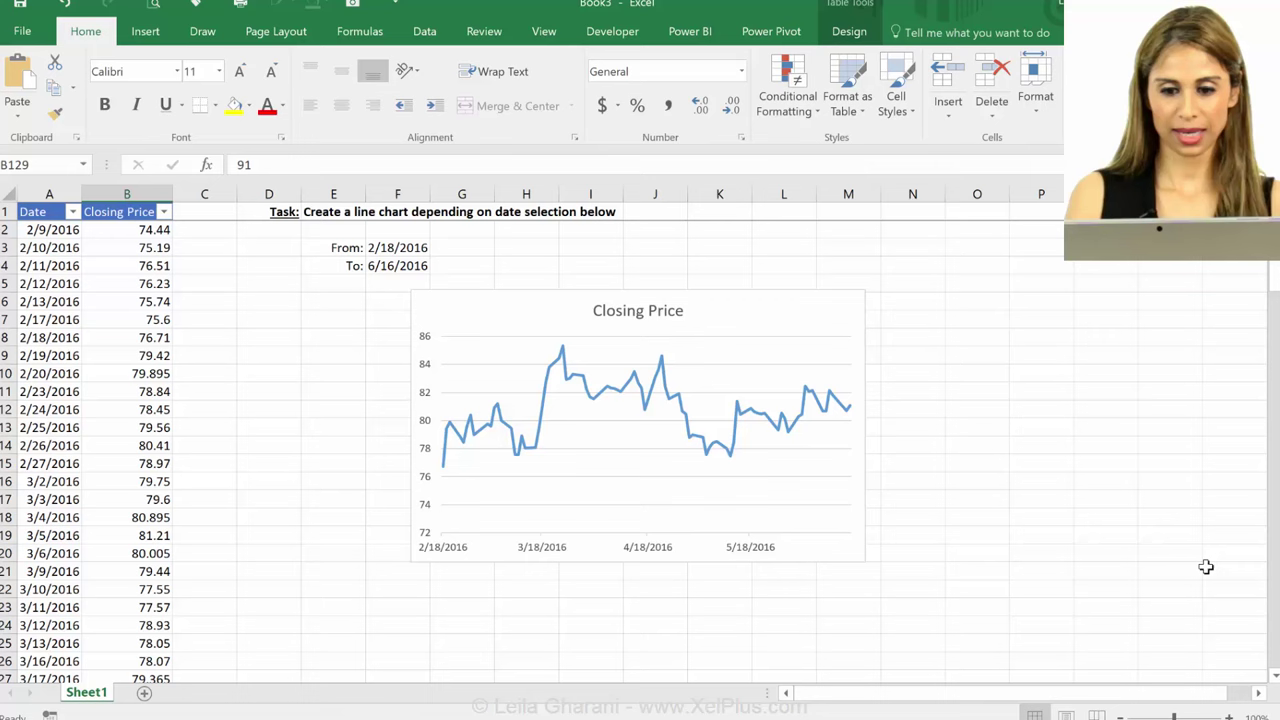
pyautogui.click(415, 248)
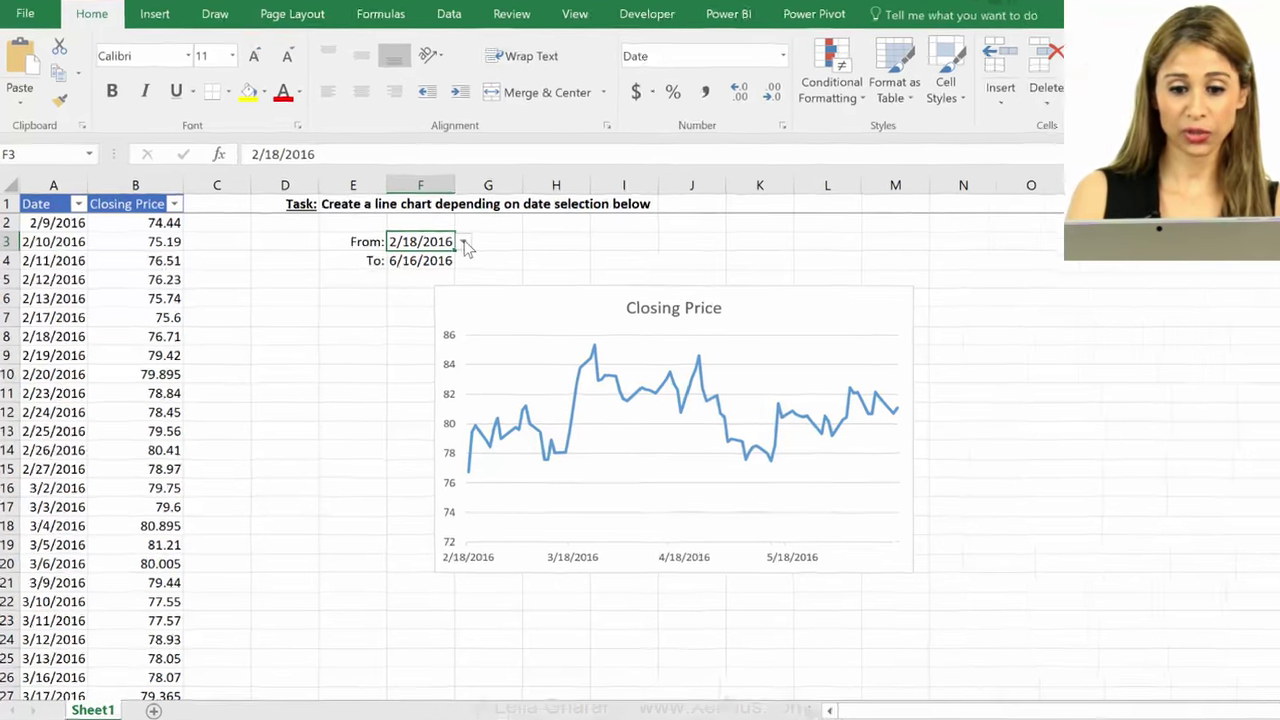
pyautogui.click(465, 246)
pyautogui.scroll(2, 447, 287)
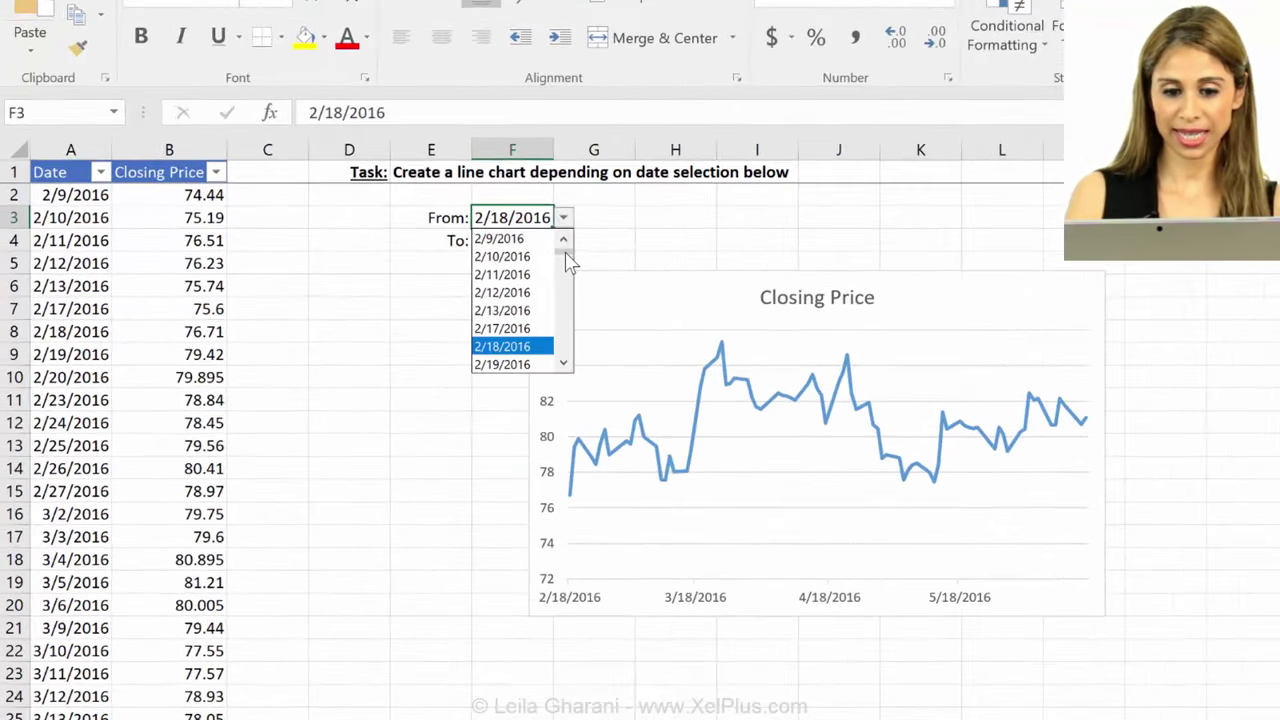
pyautogui.moveTo(563, 254); pyautogui.dragTo(566, 380)
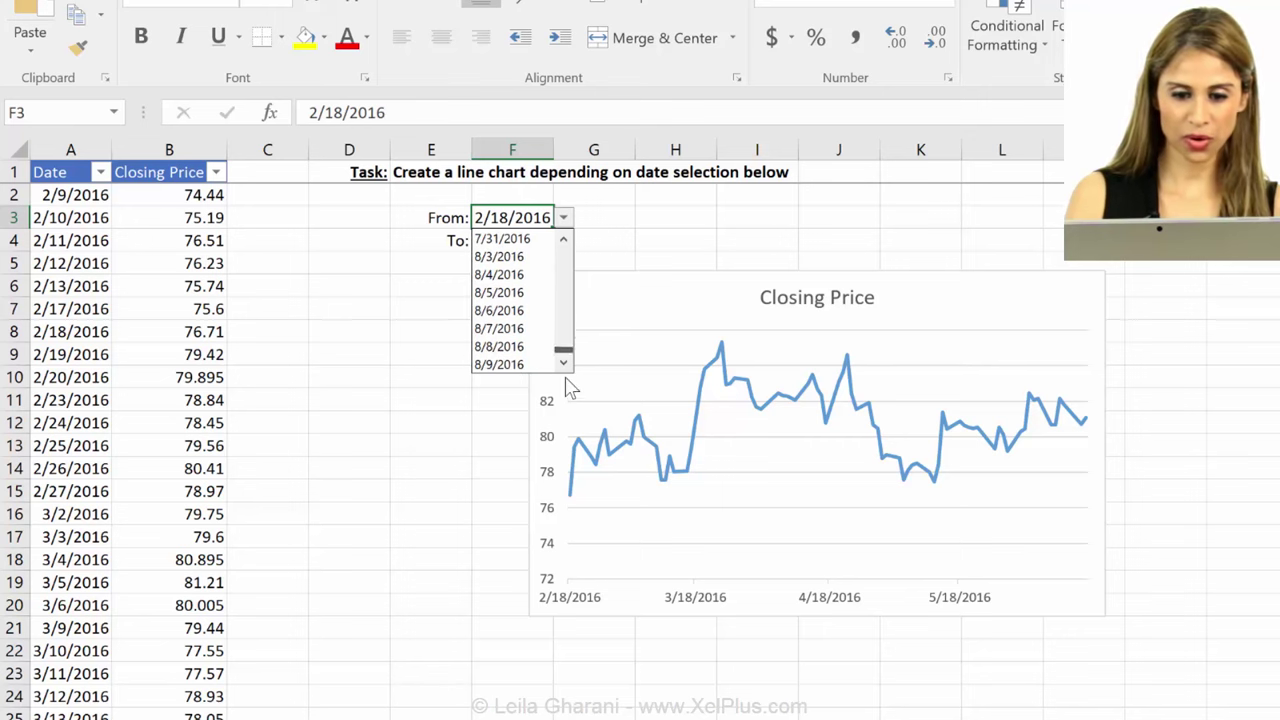
pyautogui.click(509, 365)
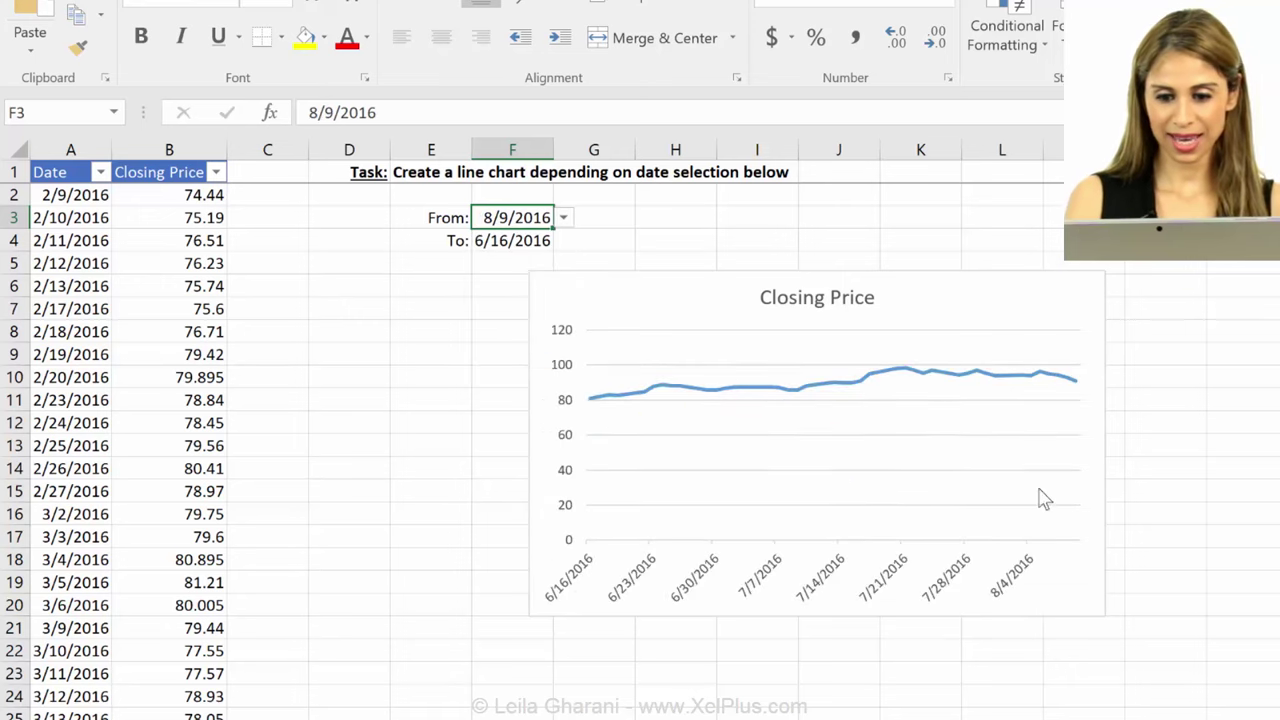
pyautogui.moveTo(1080, 390)
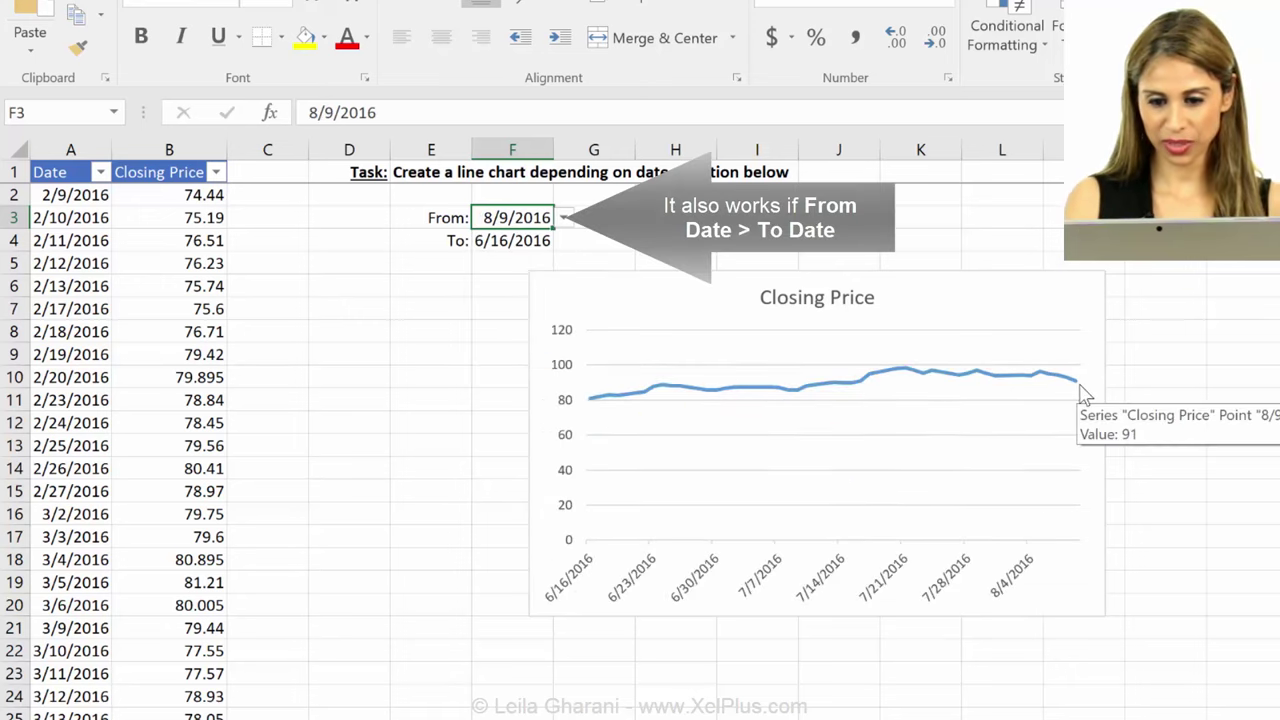
pyautogui.click(158, 628)
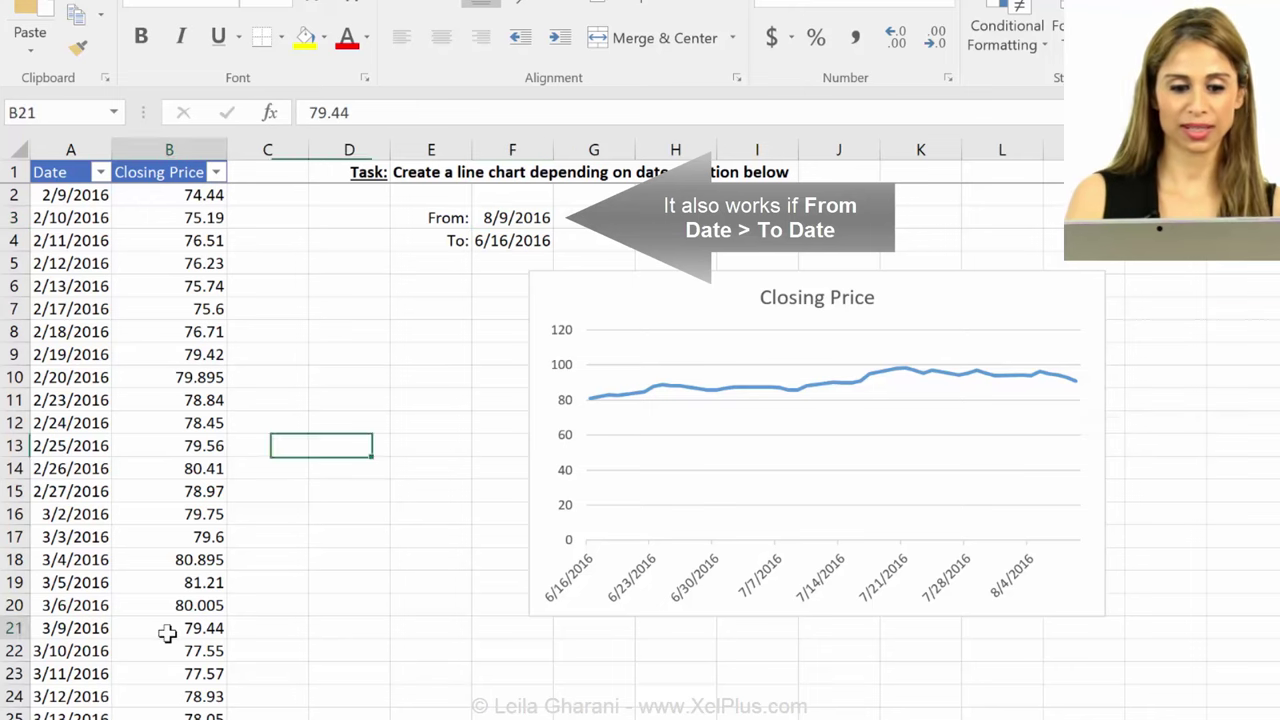
pyautogui.hotkey('ctrl', 'Down')
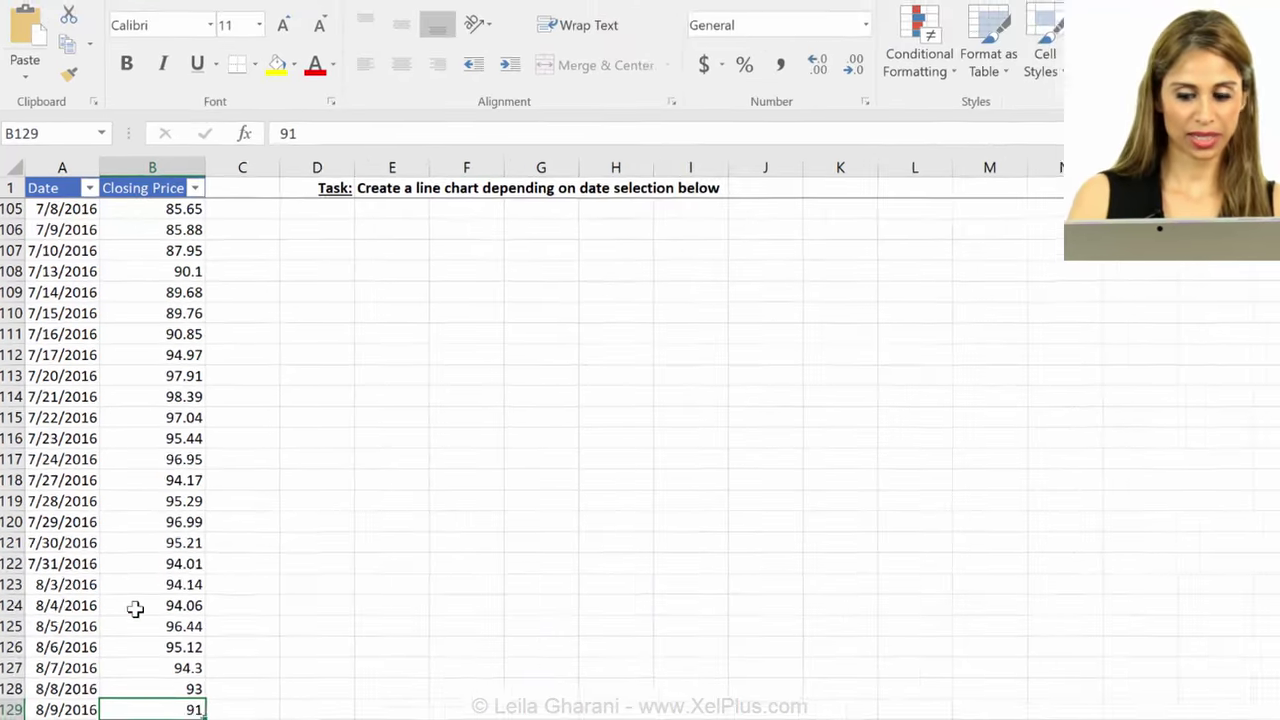
pyautogui.hotkey('ctrl', 'Up')
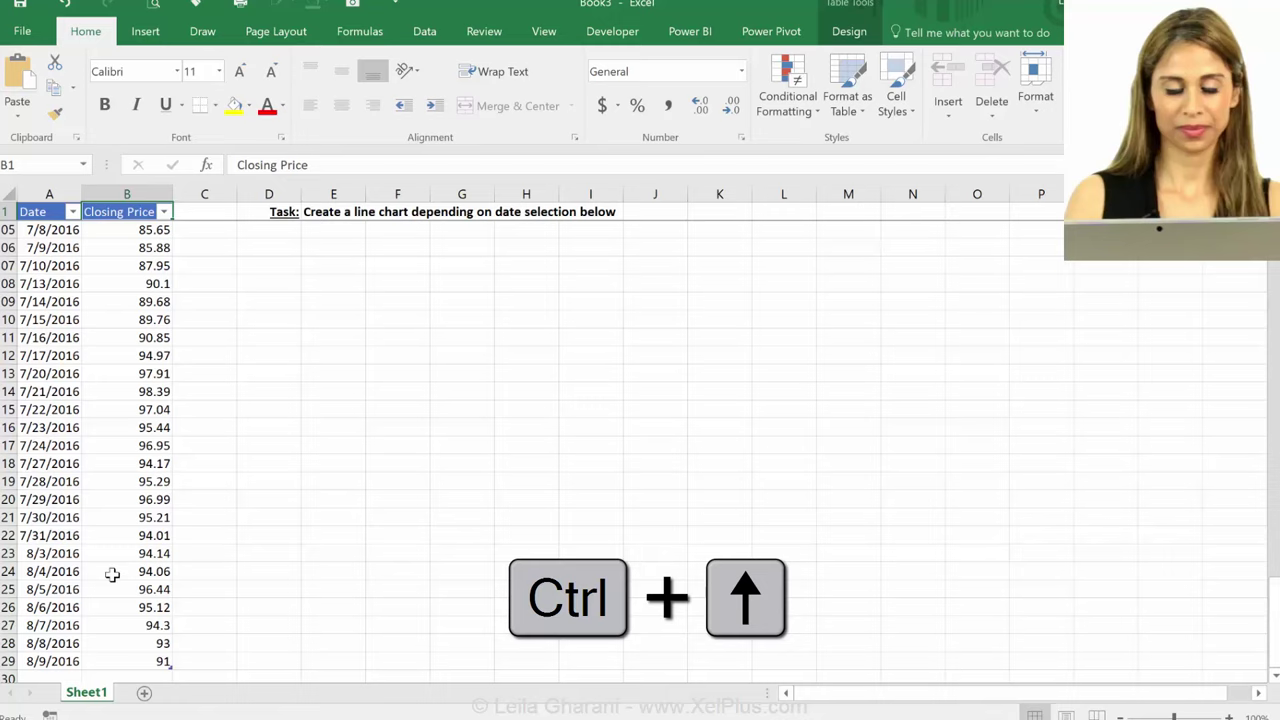
pyautogui.press('Down')
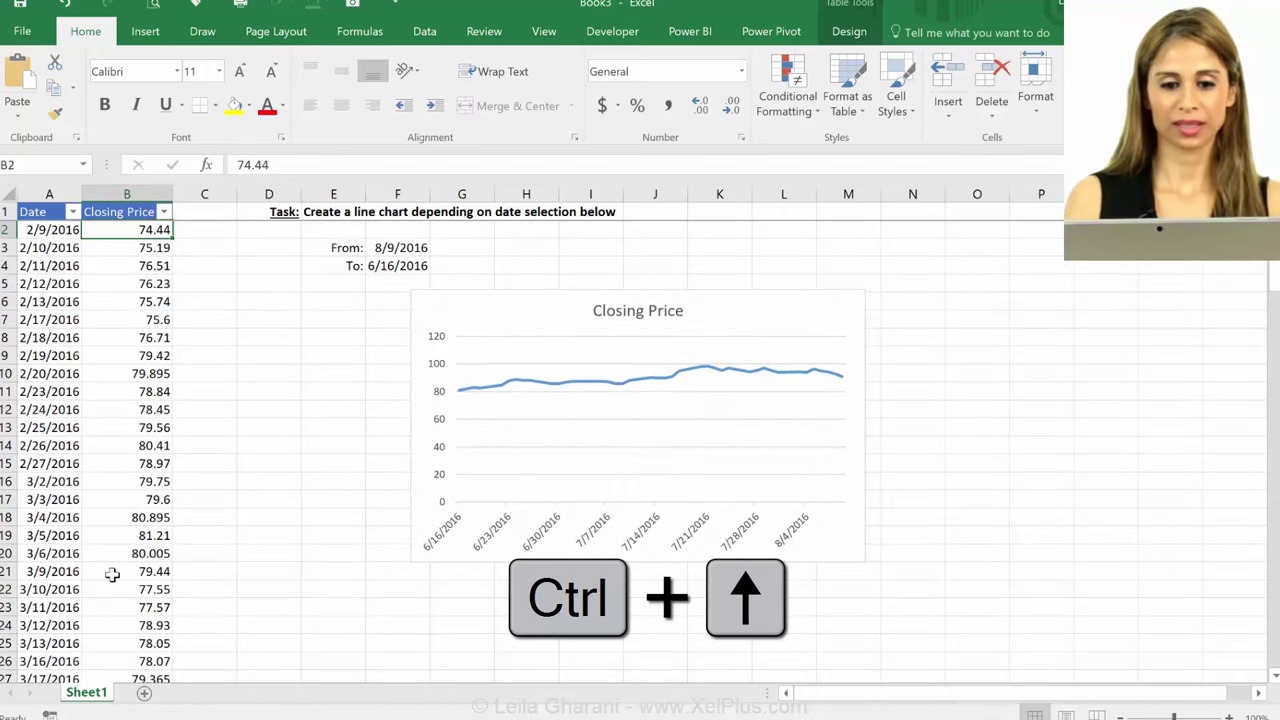